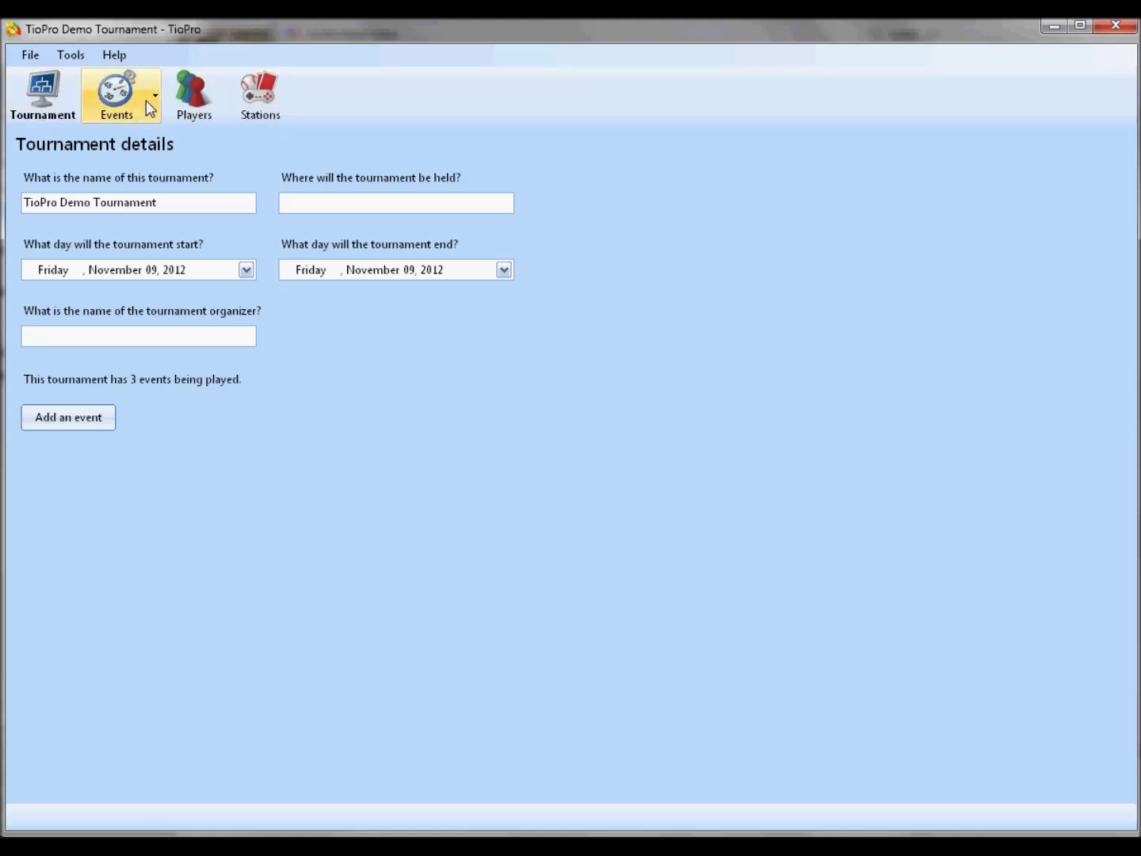
# - Drop down the Events list to see the tournament's events
pyautogui.click(155, 98)
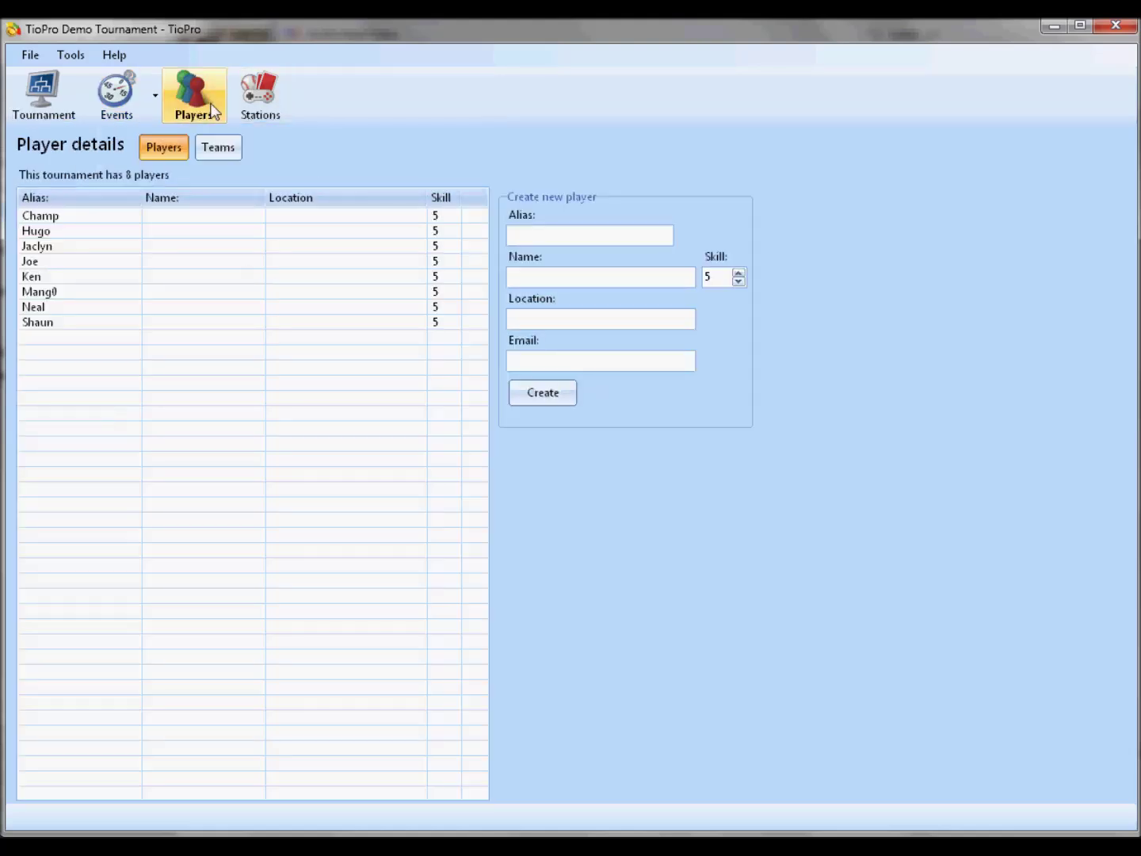
# - Look over the tournament's Players page and the Stations setup
pyautogui.click(260, 99)
pyautogui.click(71, 109)
pyautogui.click(196, 104)
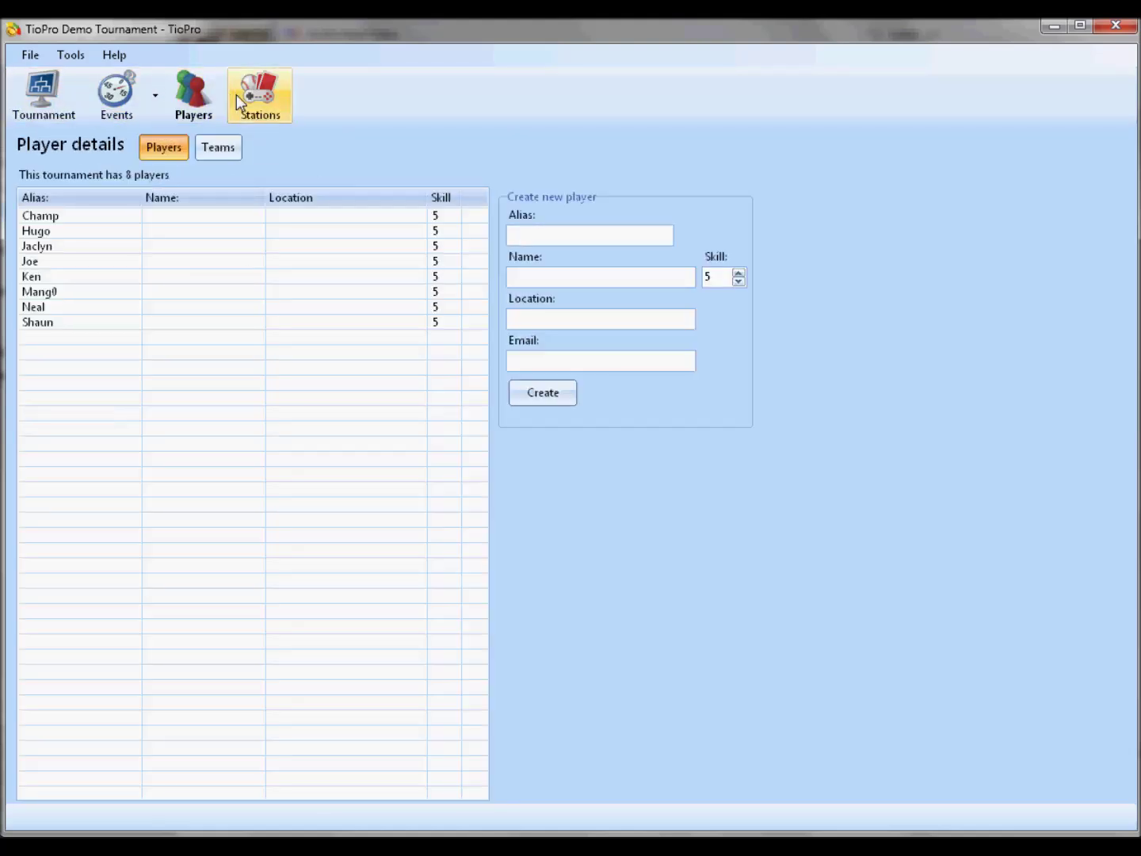
pyautogui.click(236, 95)
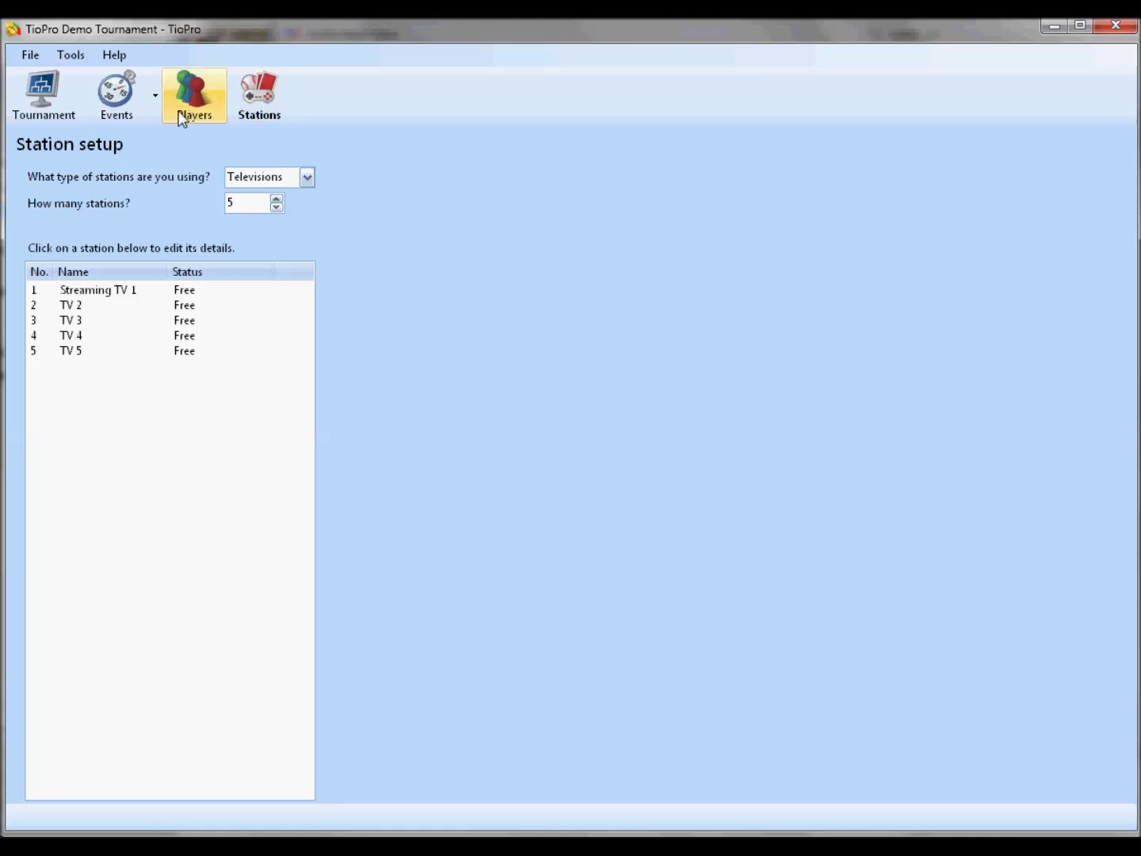
# - Return to Tournament details and open the Example Double Elimination Bracket event
pyautogui.click(56, 109)
pyautogui.click(100, 115)
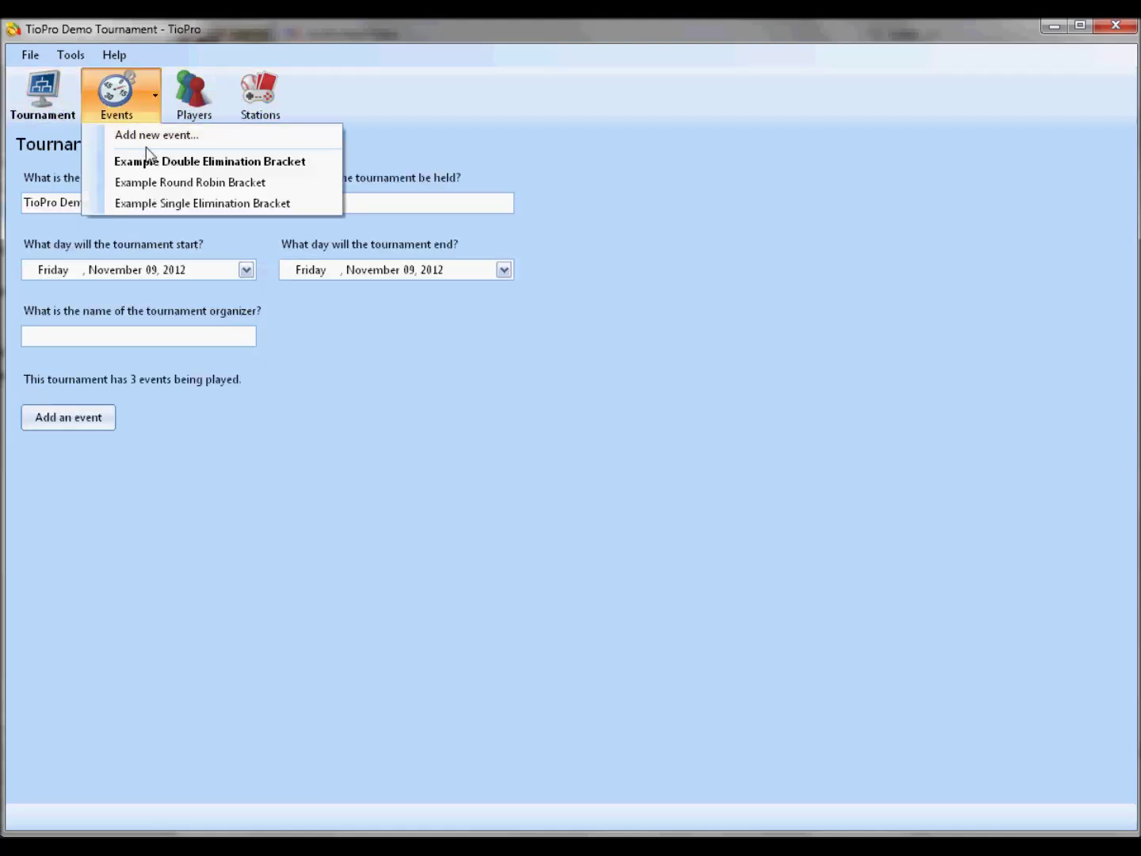
pyautogui.click(151, 158)
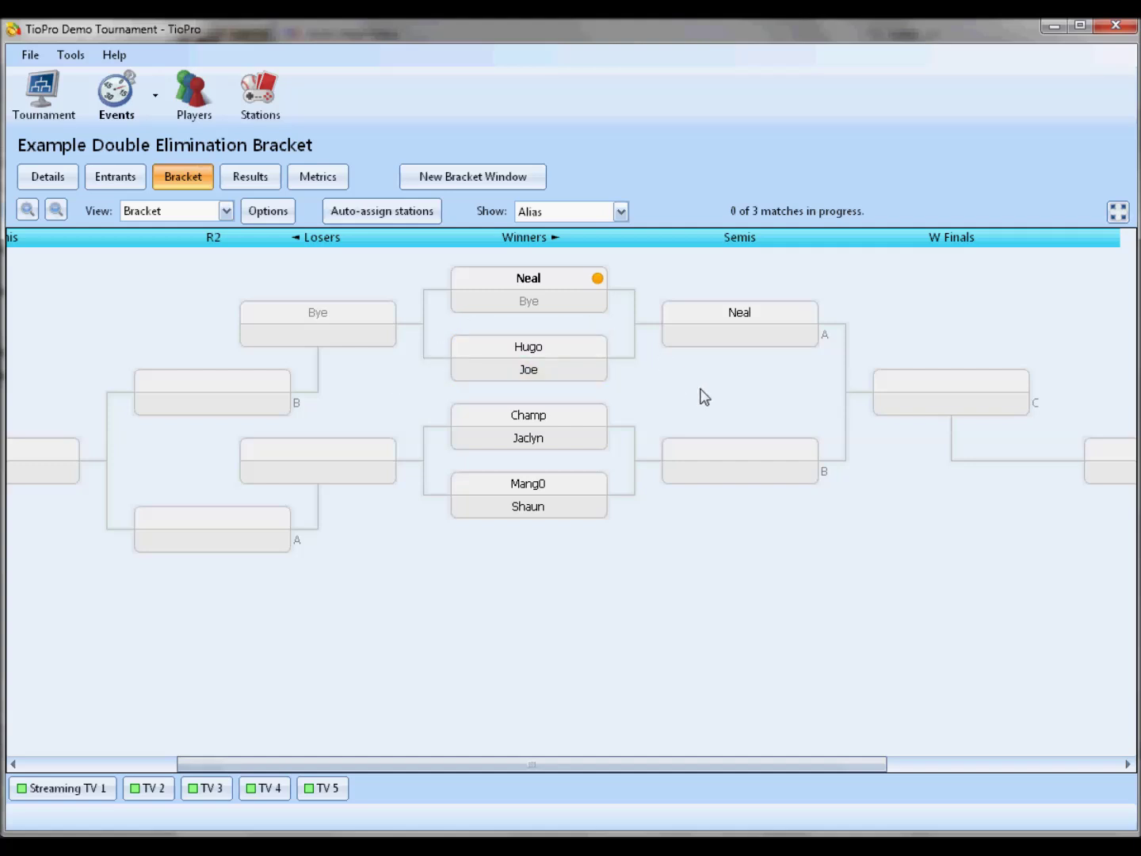
pyautogui.moveTo(99, 303); pyautogui.dragTo(147, 310)
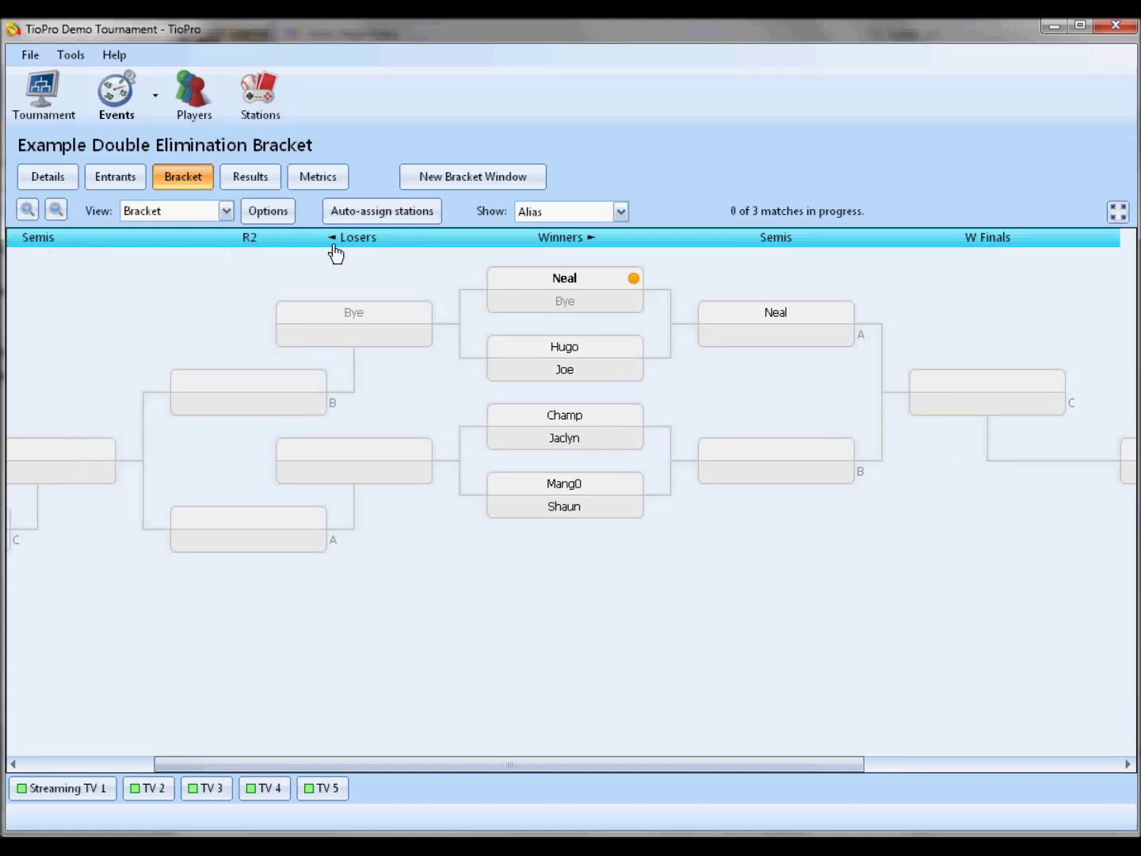
pyautogui.moveTo(747, 273); pyautogui.dragTo(582, 282)
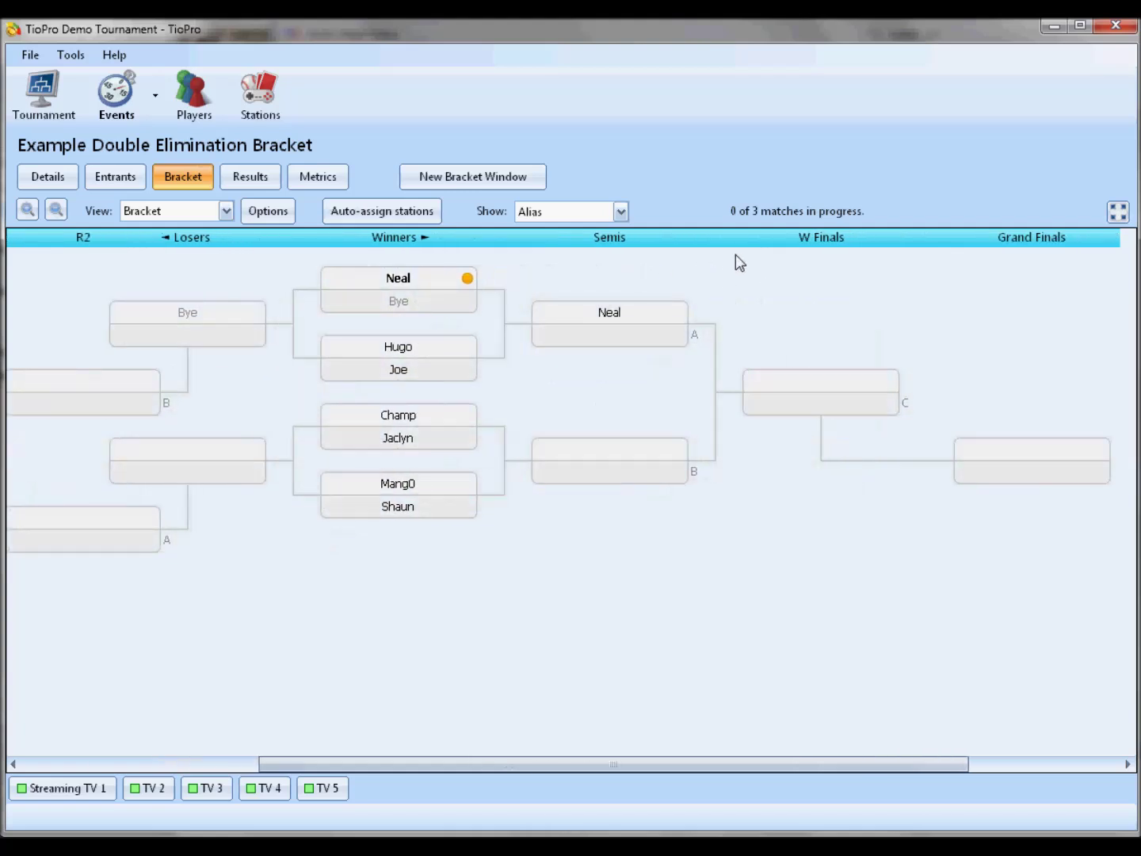
pyautogui.moveTo(803, 281); pyautogui.dragTo(693, 301)
pyautogui.moveTo(653, 485); pyautogui.dragTo(636, 451)
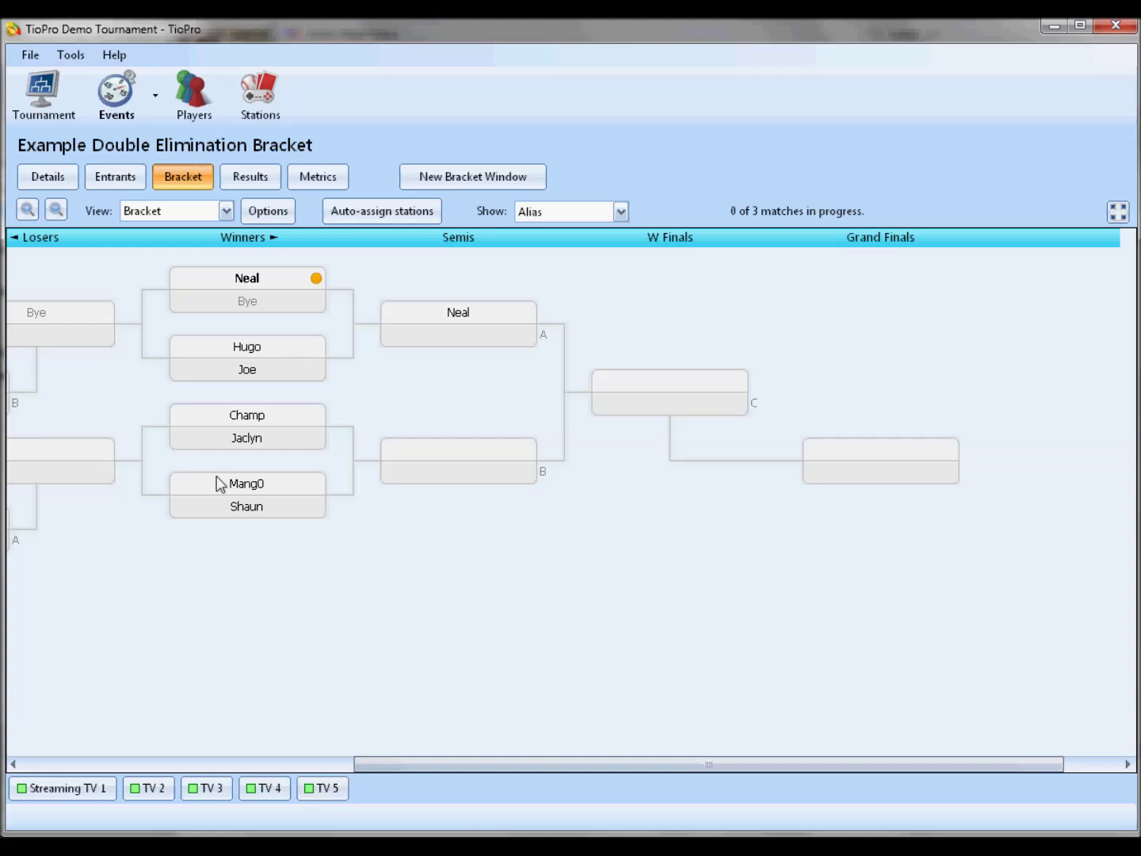
# - Assign the Hugo vs Joe match to Streaming TV 1, then locate it in the bracket
pyautogui.moveTo(250, 340)
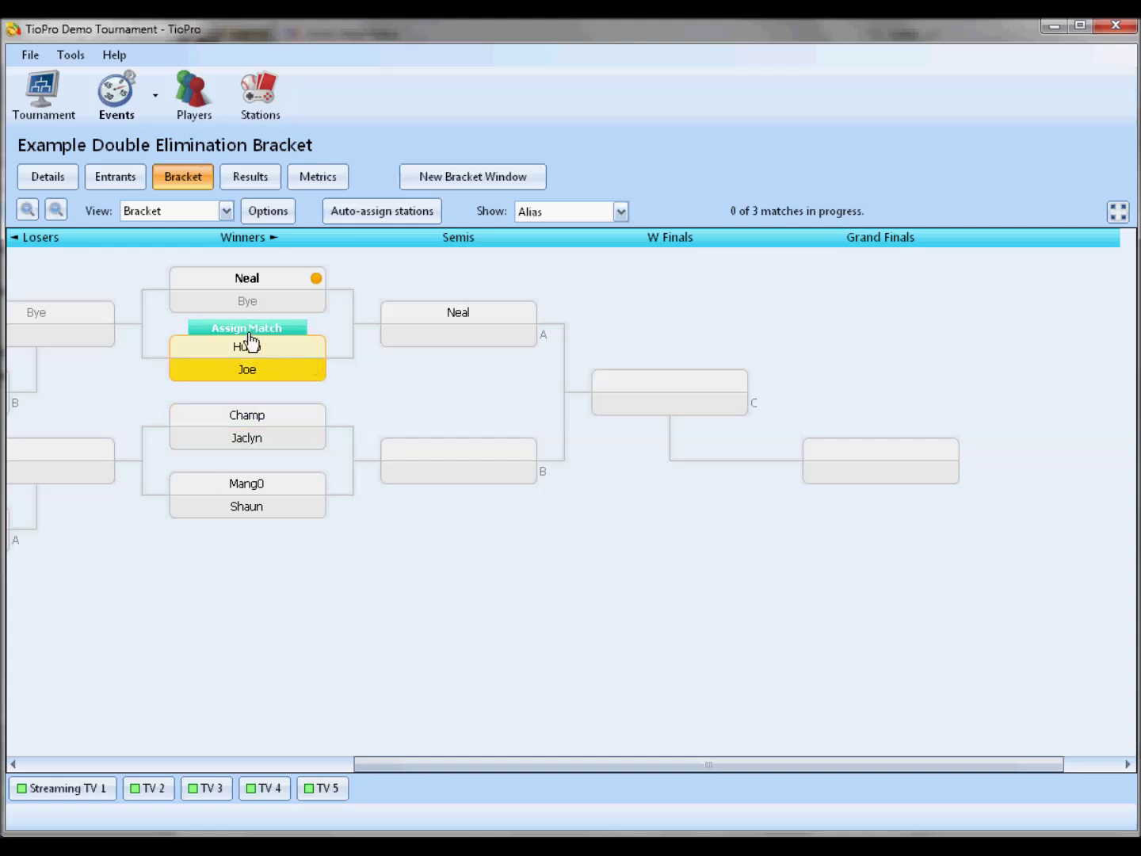
pyautogui.click(245, 330)
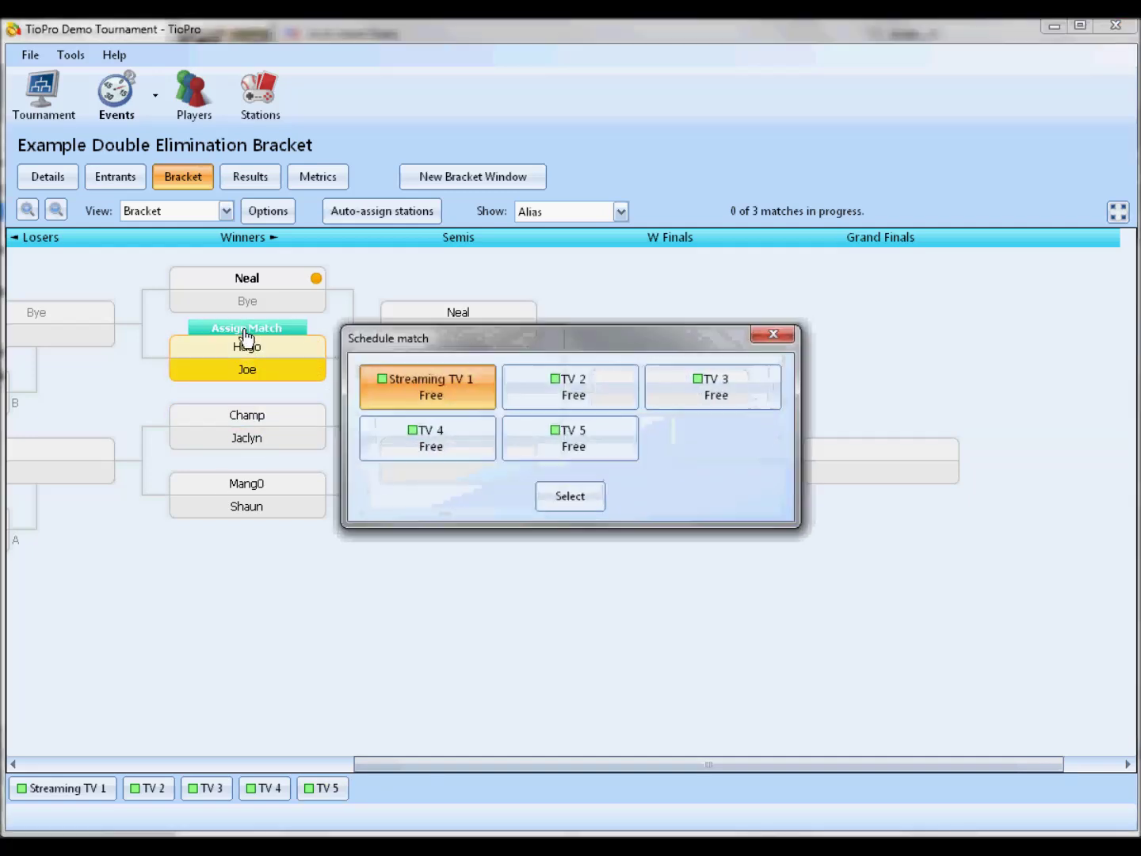
pyautogui.doubleClick(422, 378)
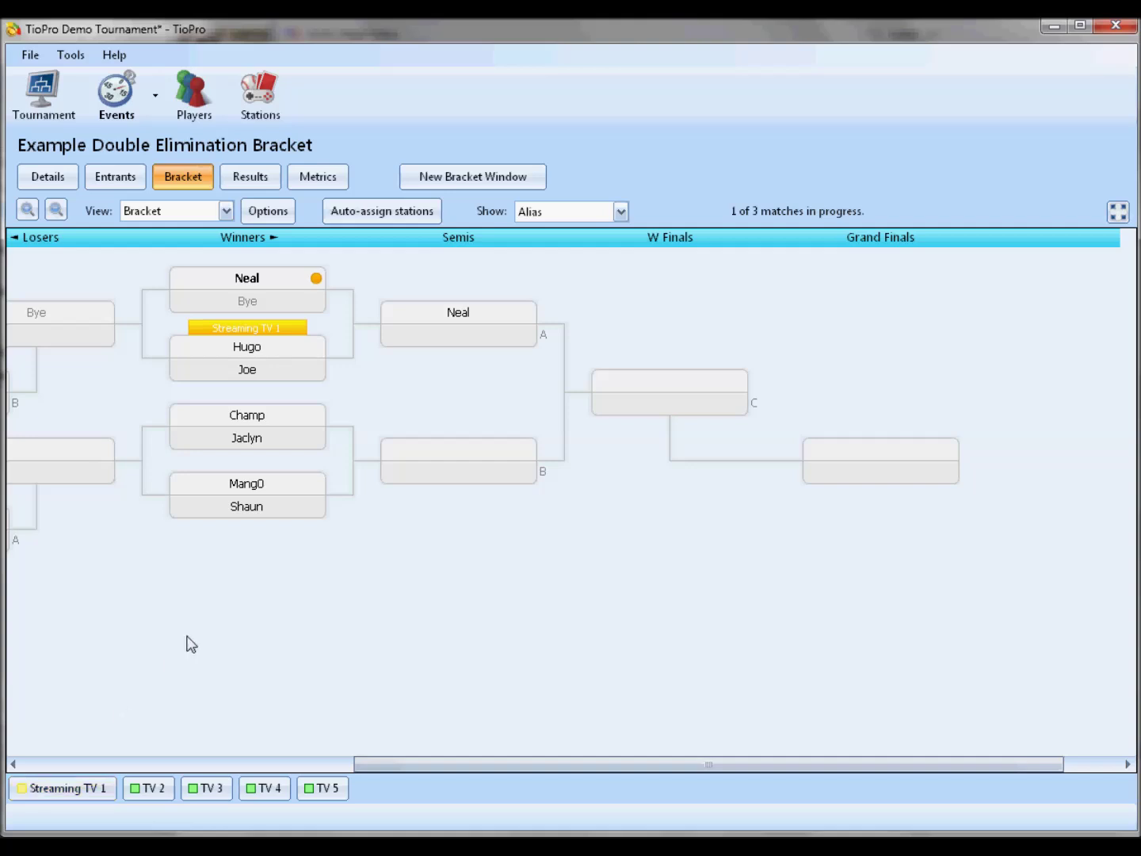
pyautogui.moveTo(108, 436); pyautogui.dragTo(353, 411)
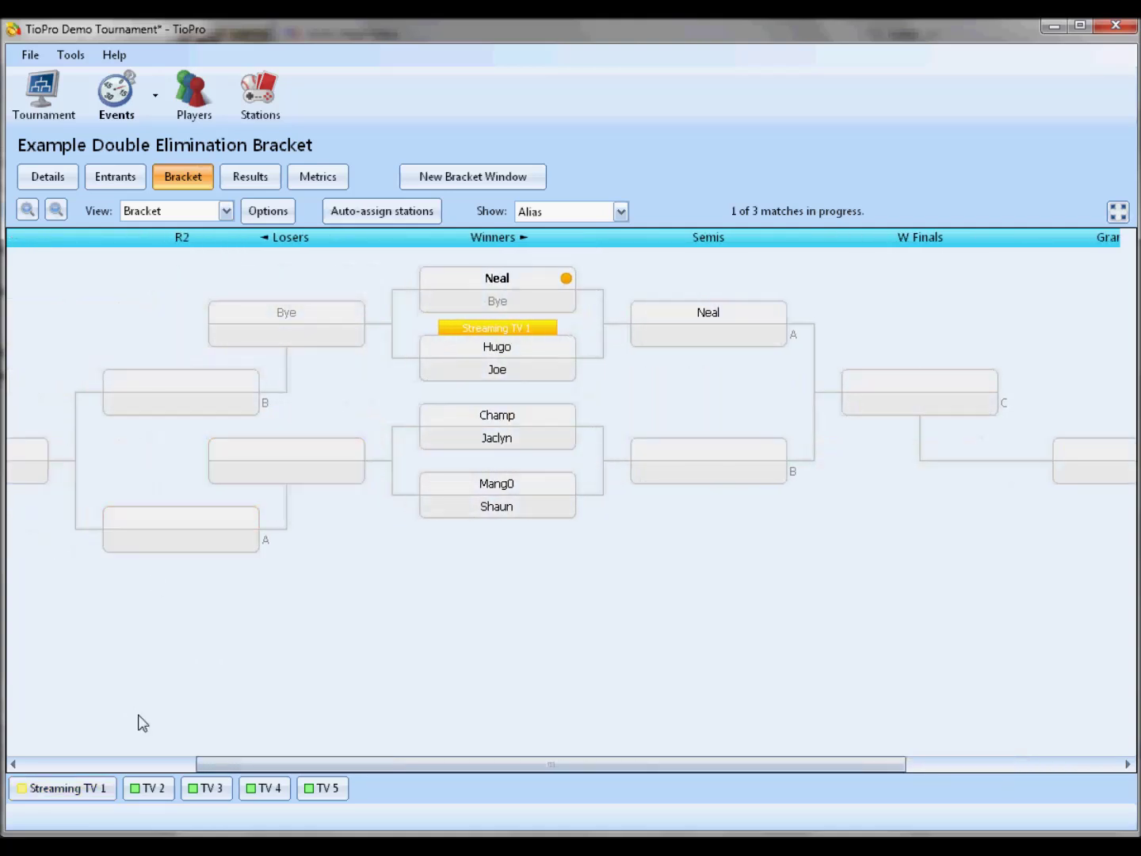
pyautogui.click(80, 790)
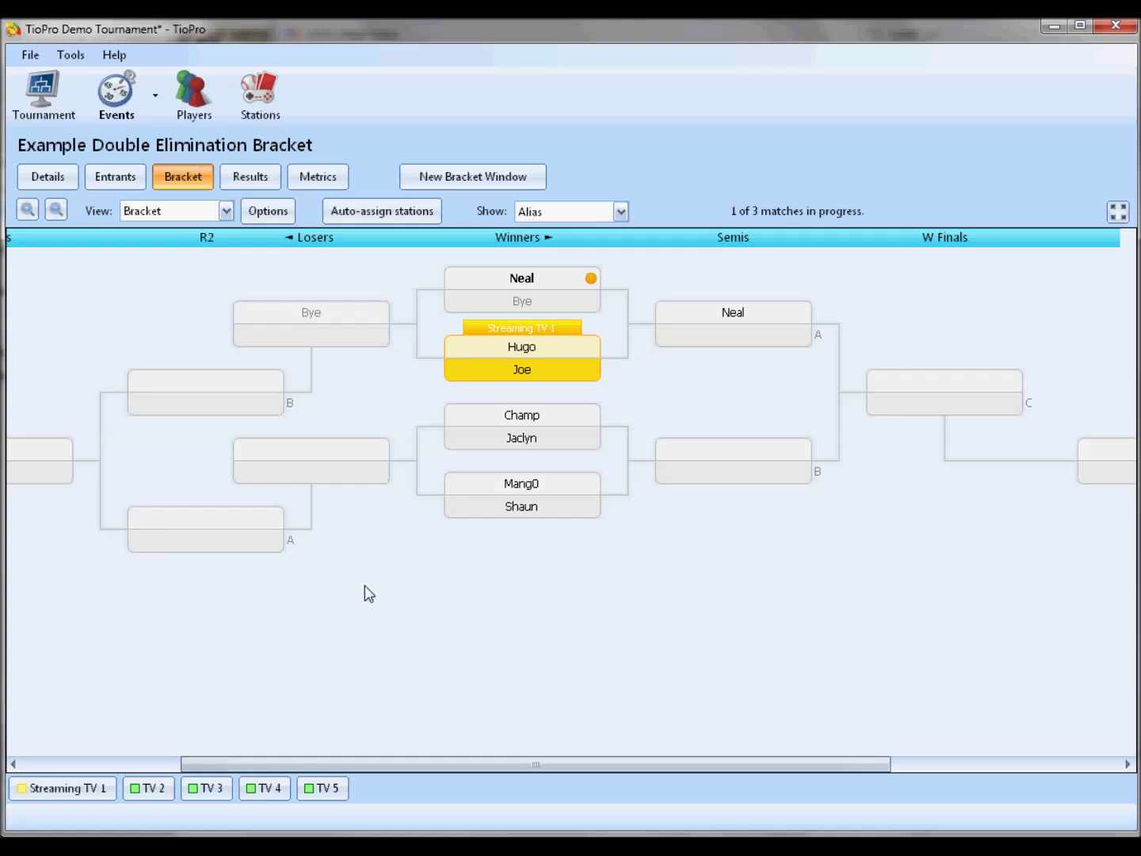
# - Report Champ as the winner over Jaclyn
pyautogui.doubleClick(523, 424)
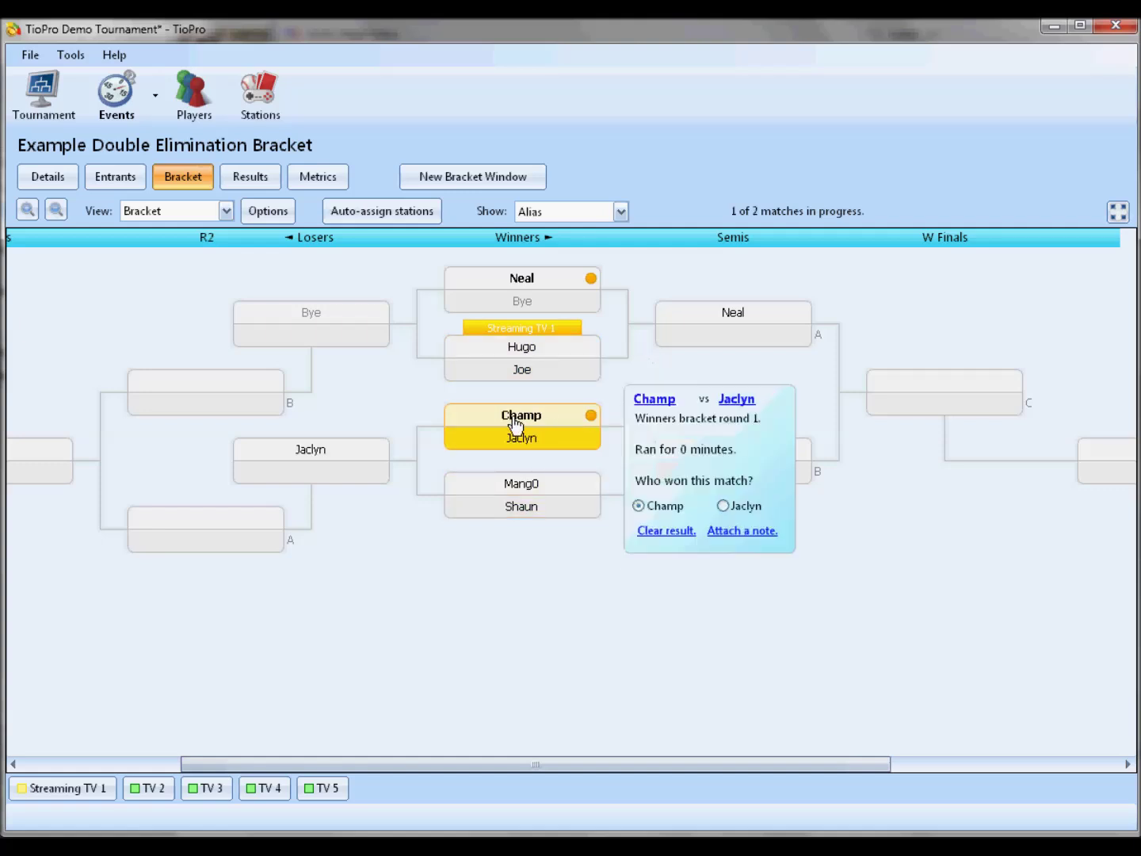
pyautogui.moveTo(532, 398)
pyautogui.moveTo(563, 480)
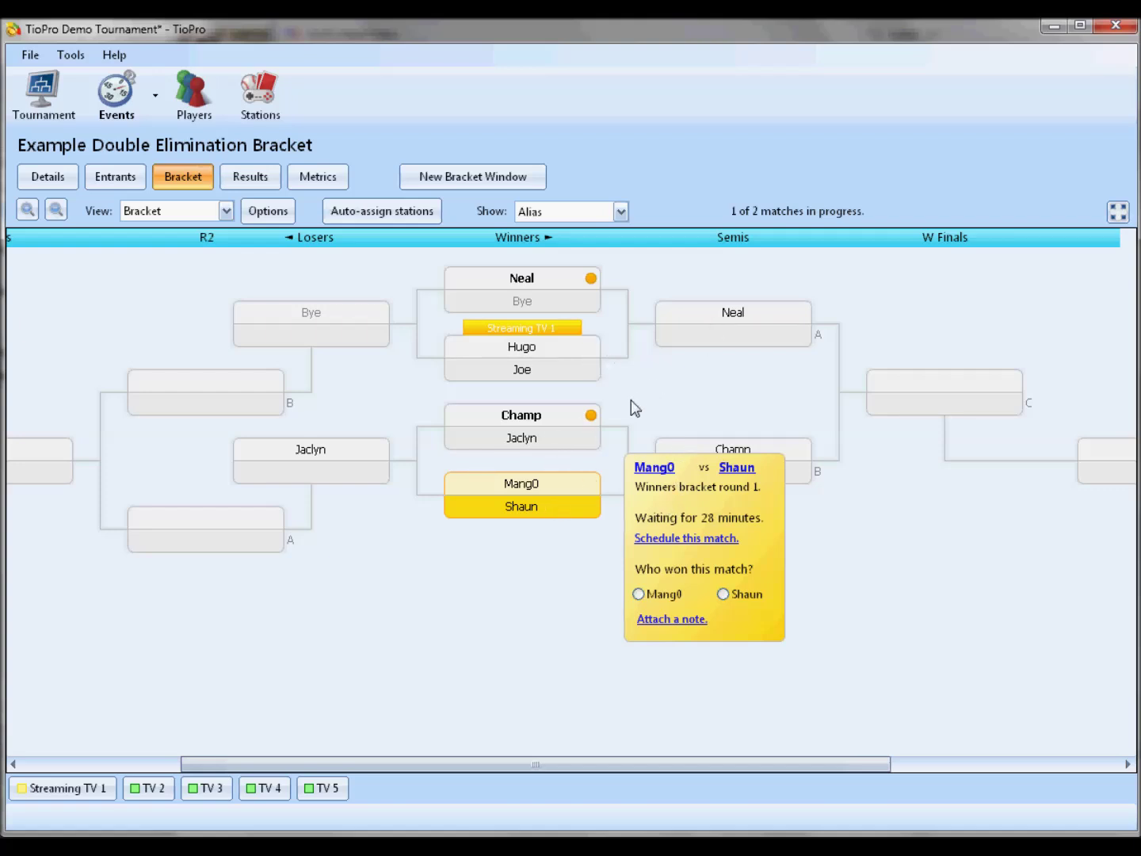
# - View details of the Neal vs Bye, Champ vs Jaclyn, Mang0 vs Shaun and Hugo vs Joe matches
pyautogui.click(528, 297)
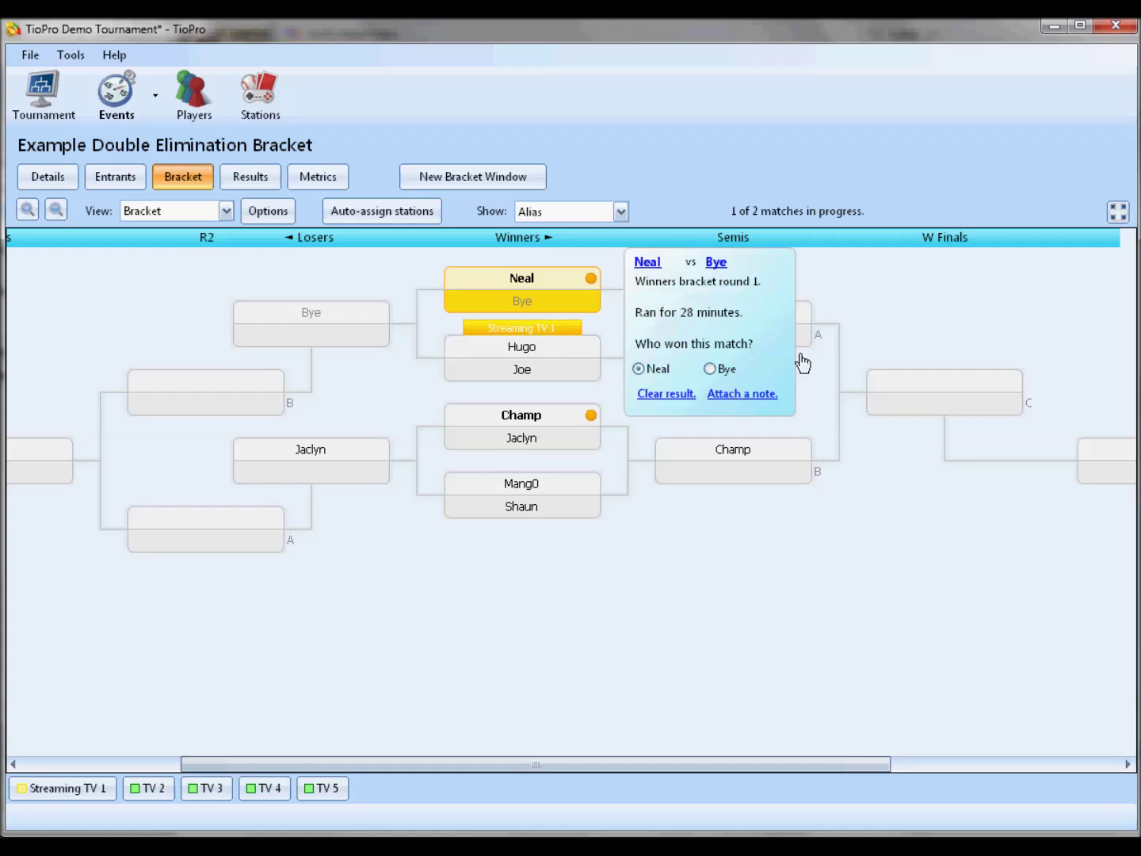
pyautogui.click(558, 443)
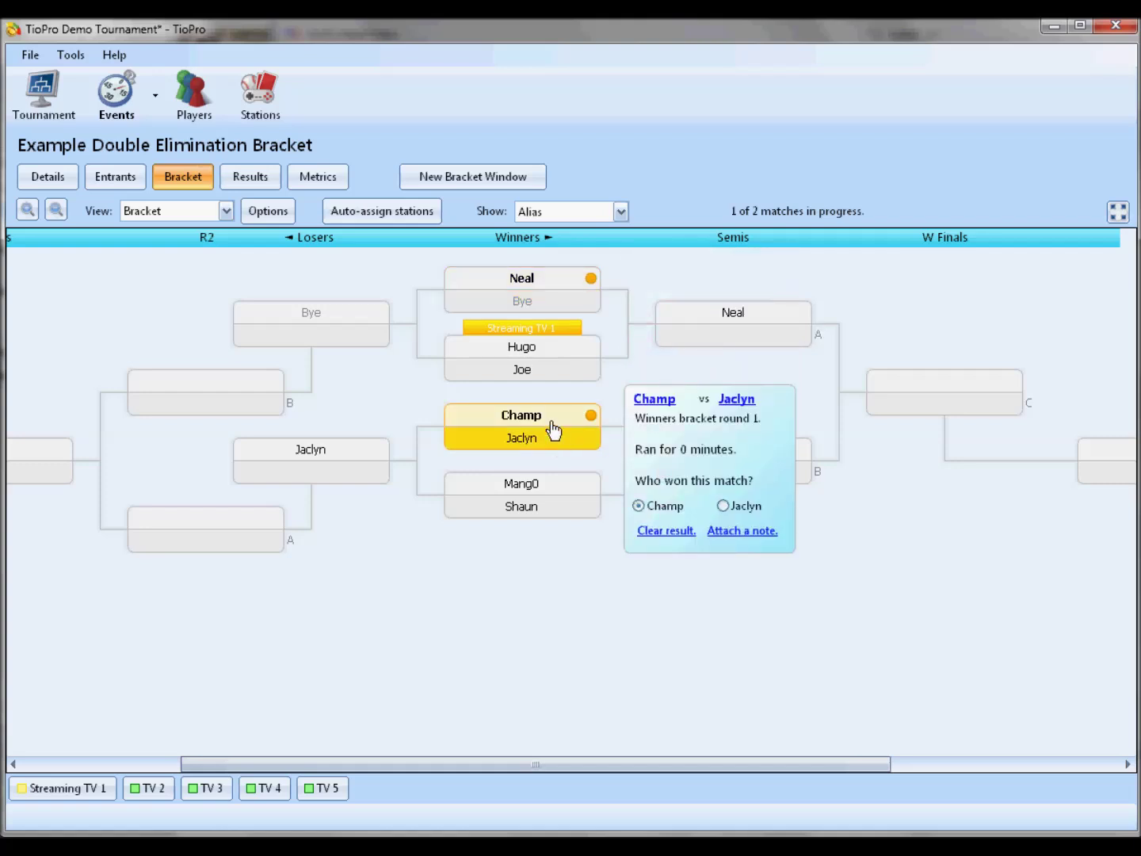
pyautogui.click(558, 487)
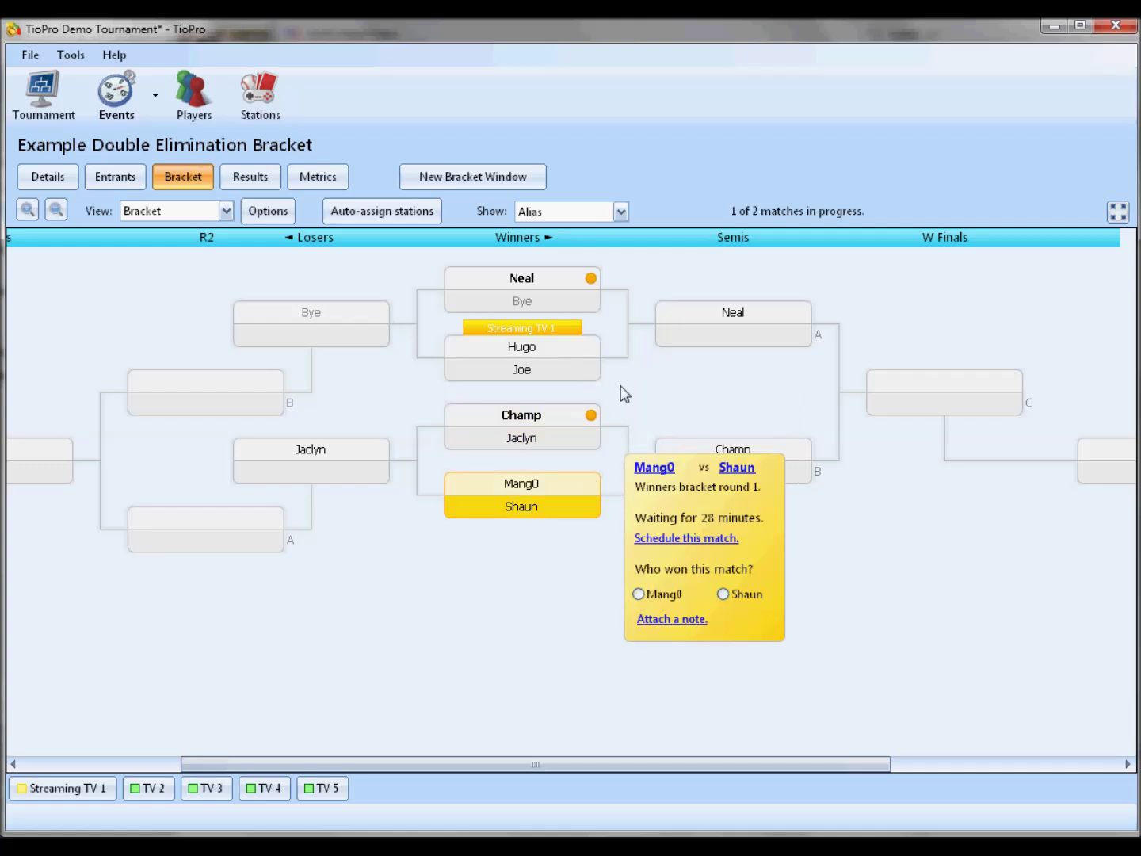
pyautogui.click(522, 373)
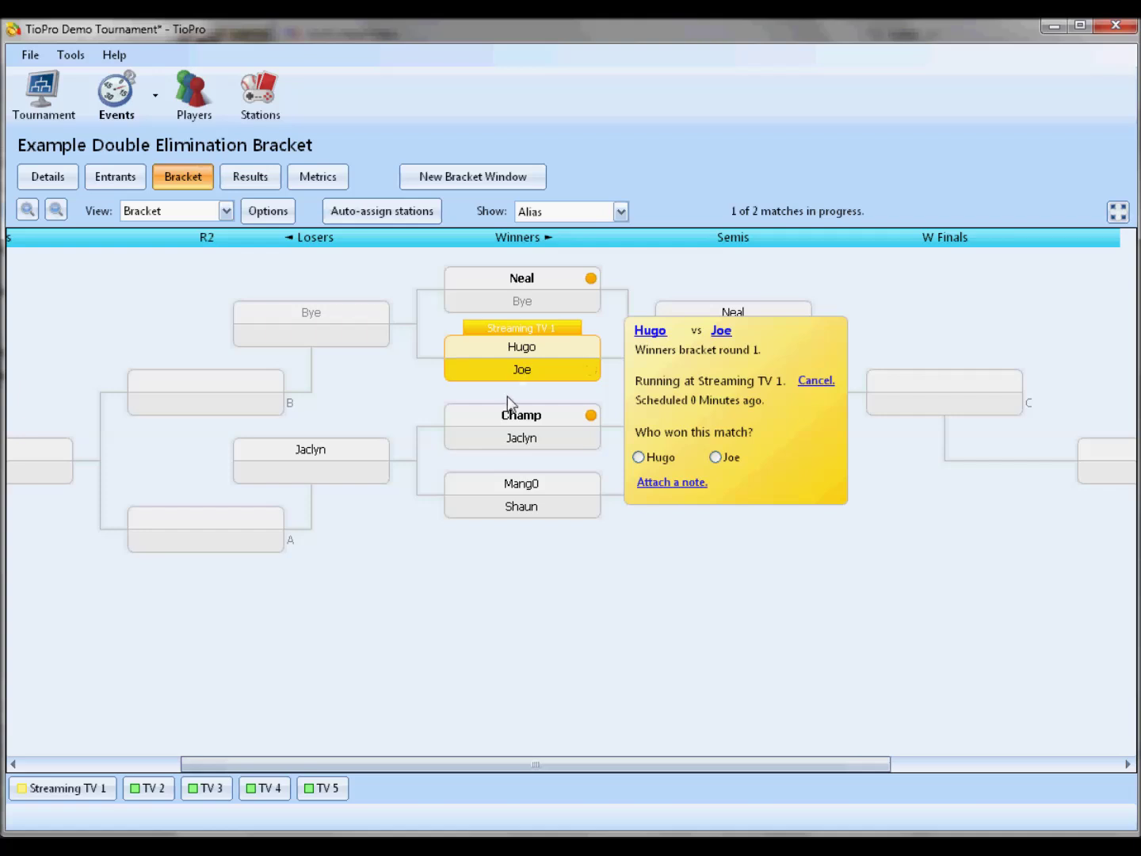
# - Swap Joe's bracket position with Shaun, then mark Joe as winner over Mang0
pyautogui.rightClick(725, 335)
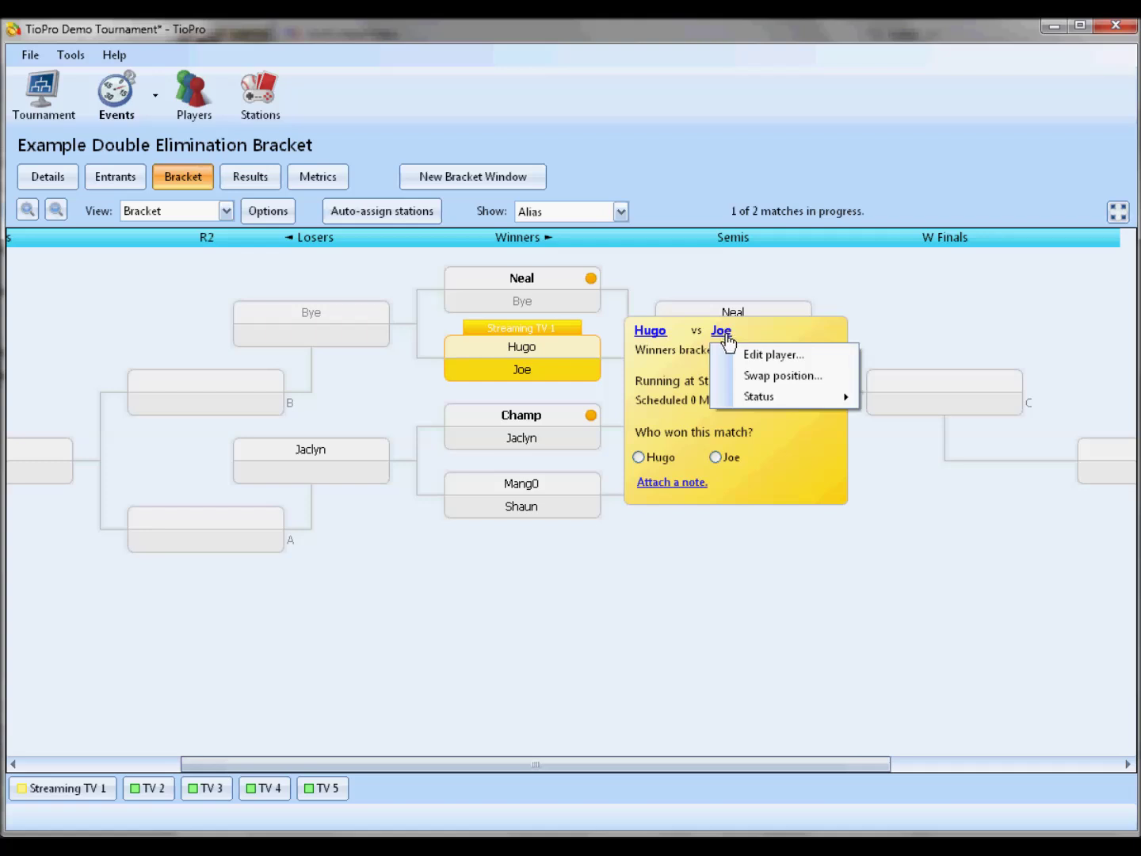
pyautogui.click(753, 379)
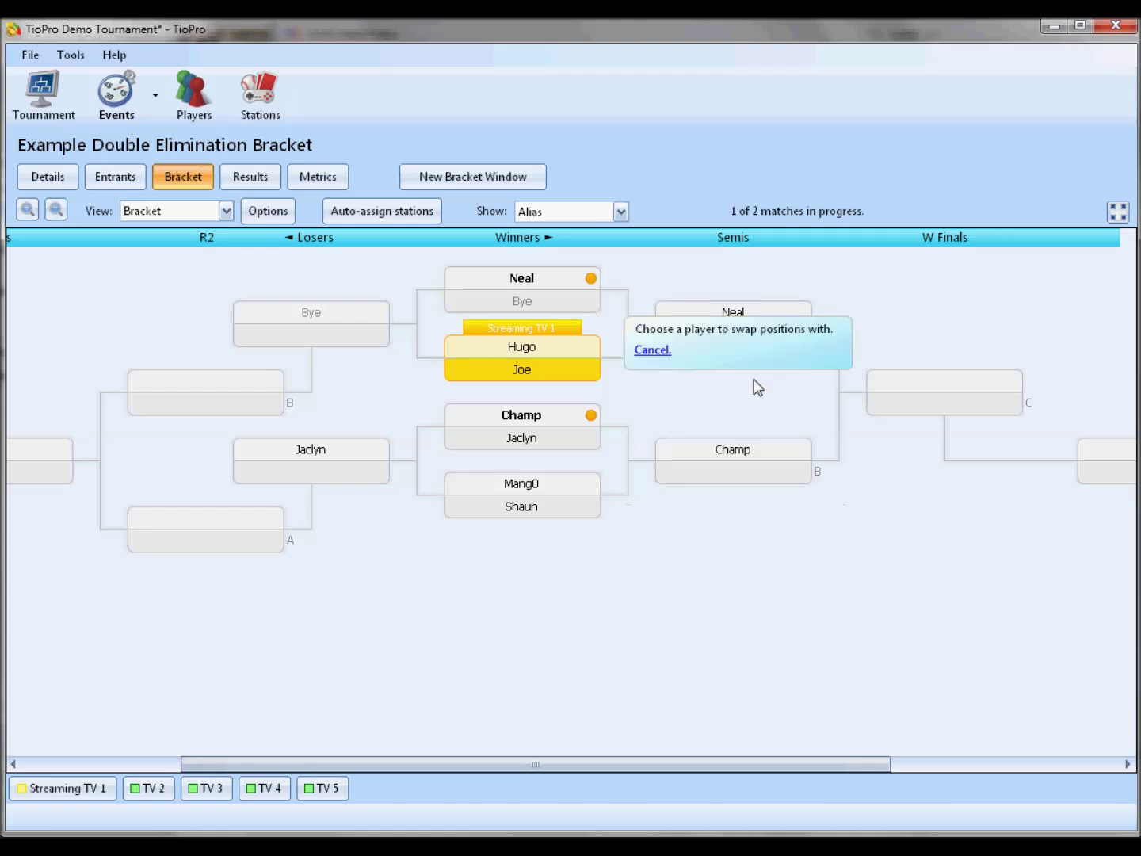
pyautogui.click(527, 511)
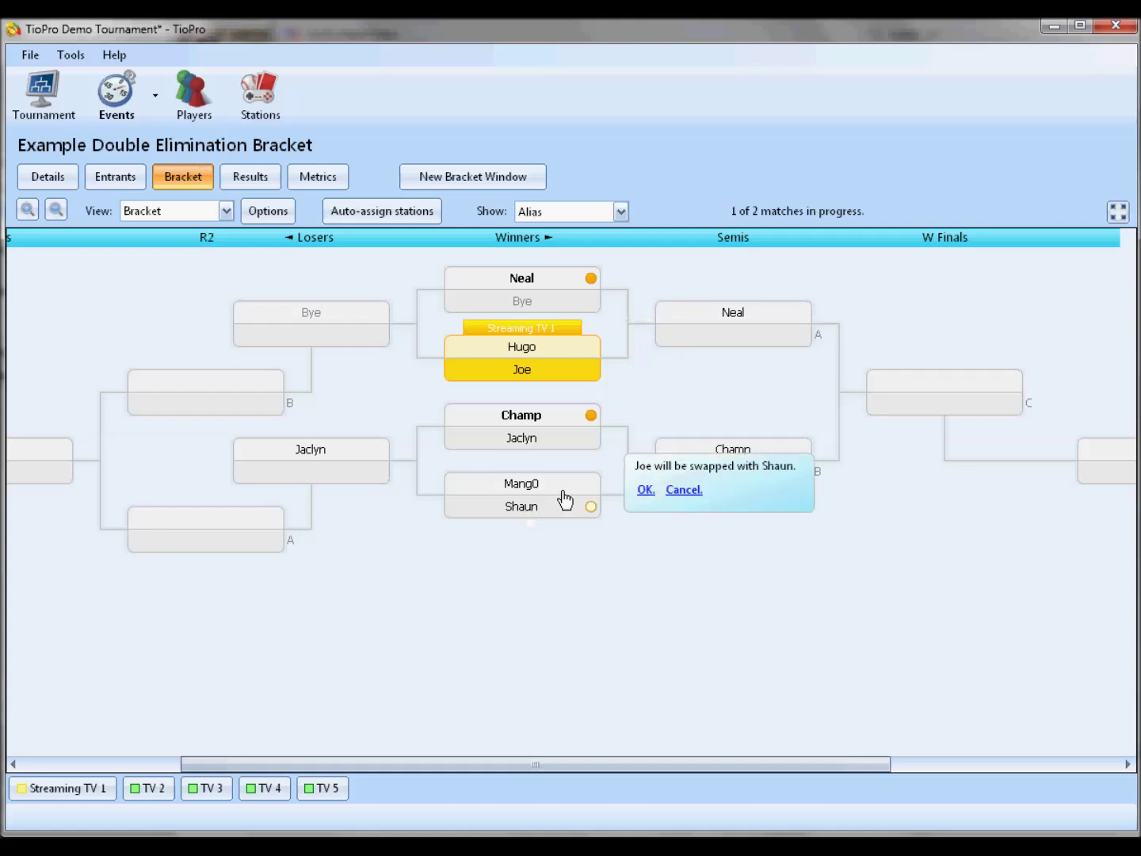
pyautogui.click(646, 490)
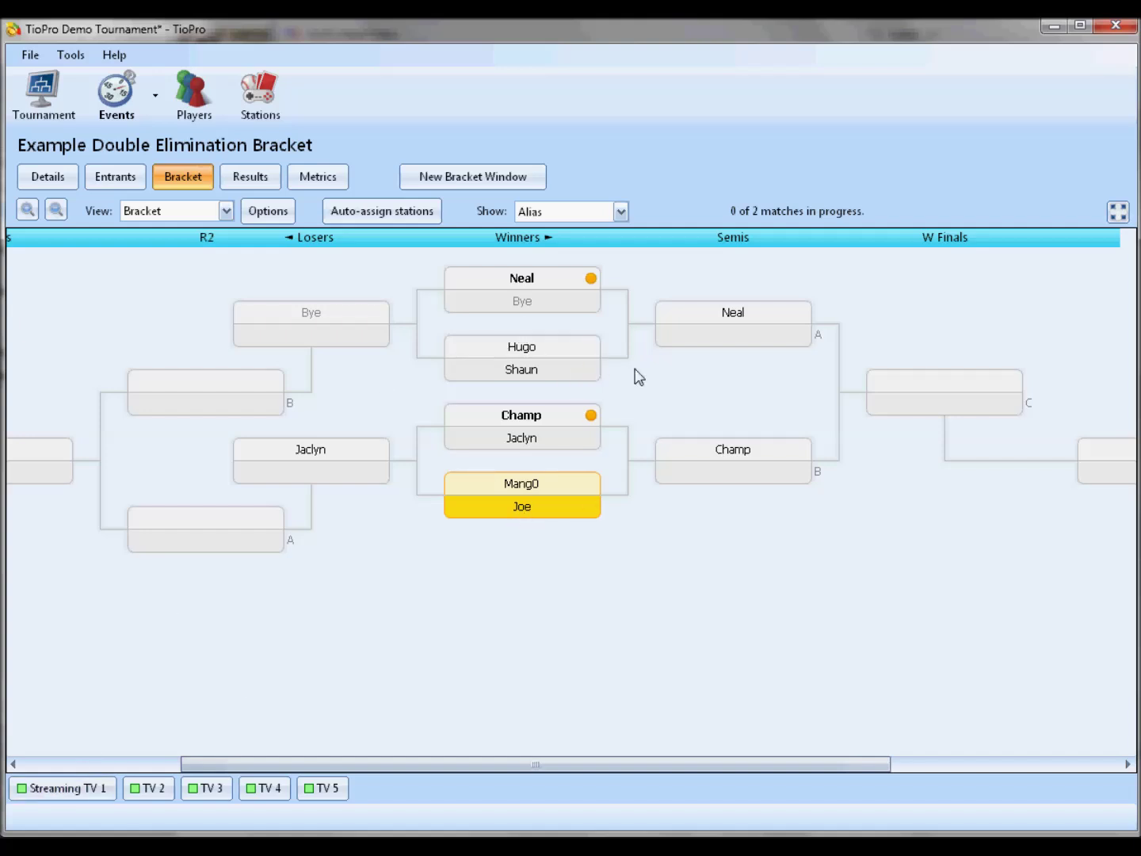
pyautogui.click(519, 512)
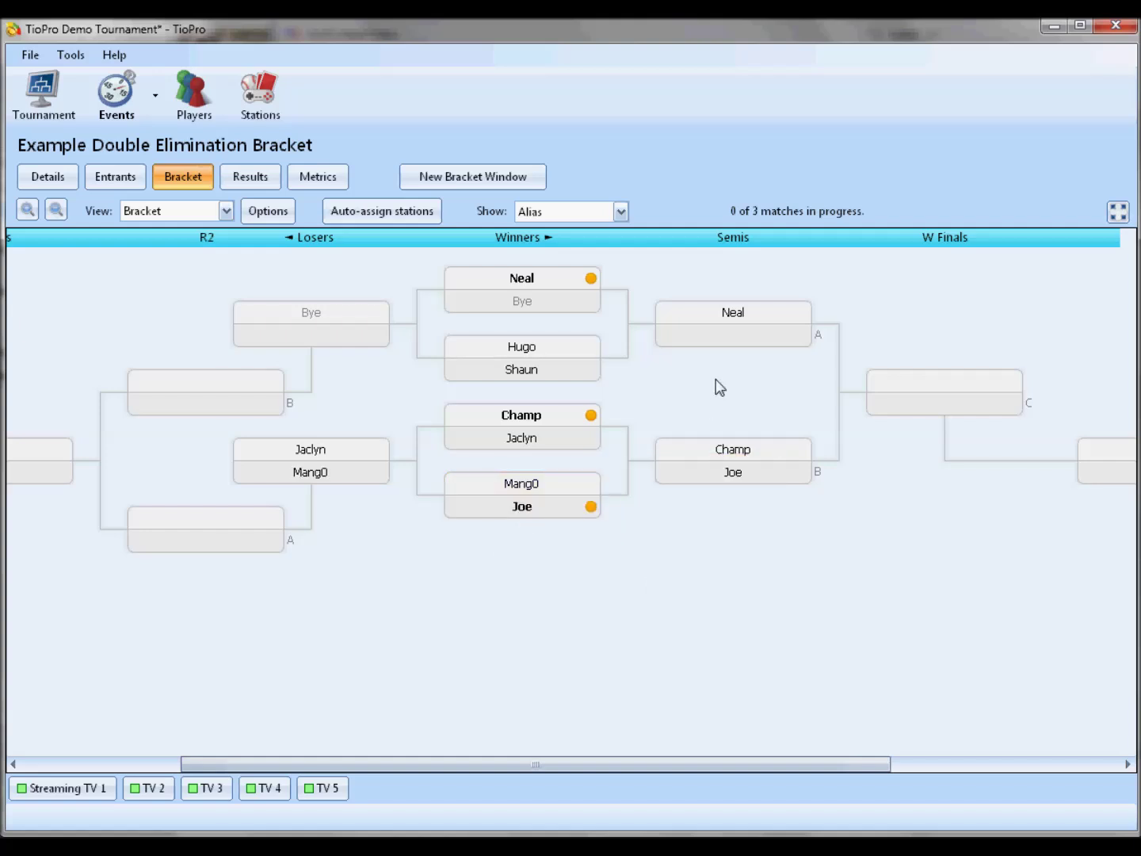
# - Pan through the losers match, winners' semifinals and finals, then check the Champ vs Jaclyn result
pyautogui.moveTo(719, 386); pyautogui.dragTo(231, 403)
pyautogui.hscroll(2, 680, 397)
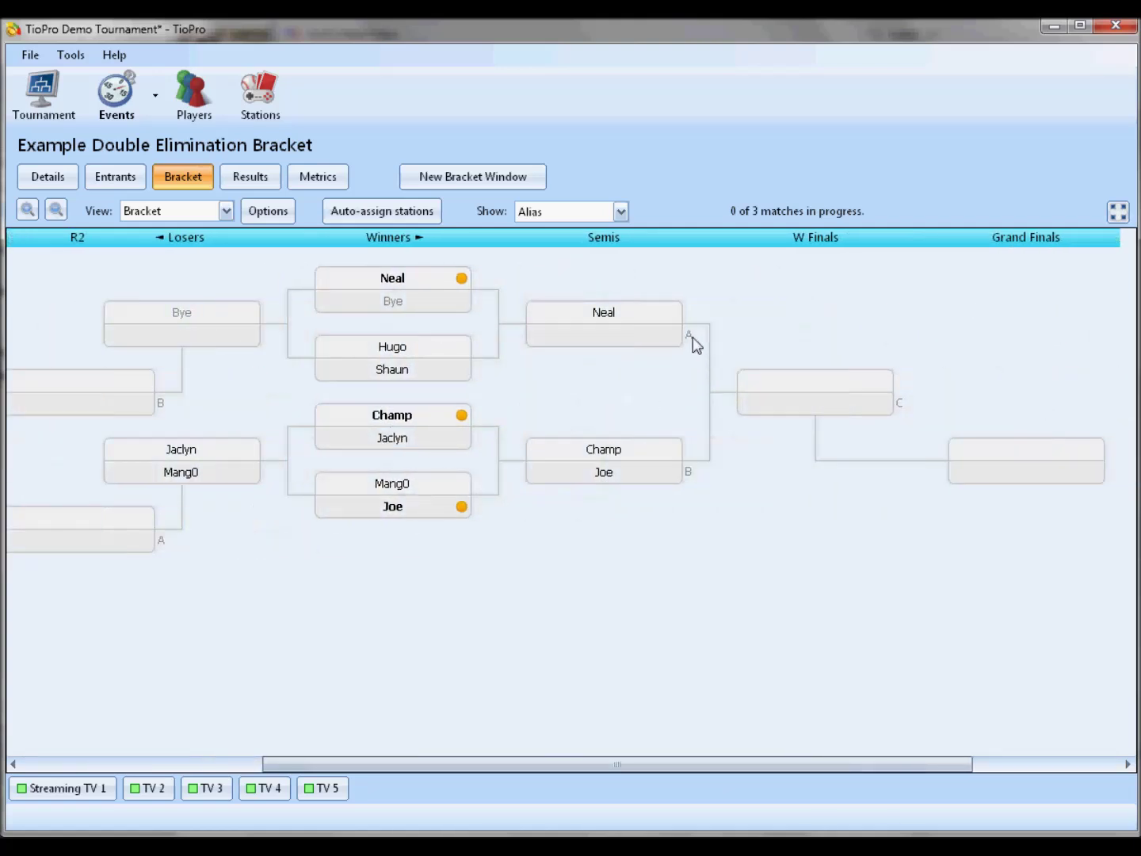
pyautogui.click(692, 336)
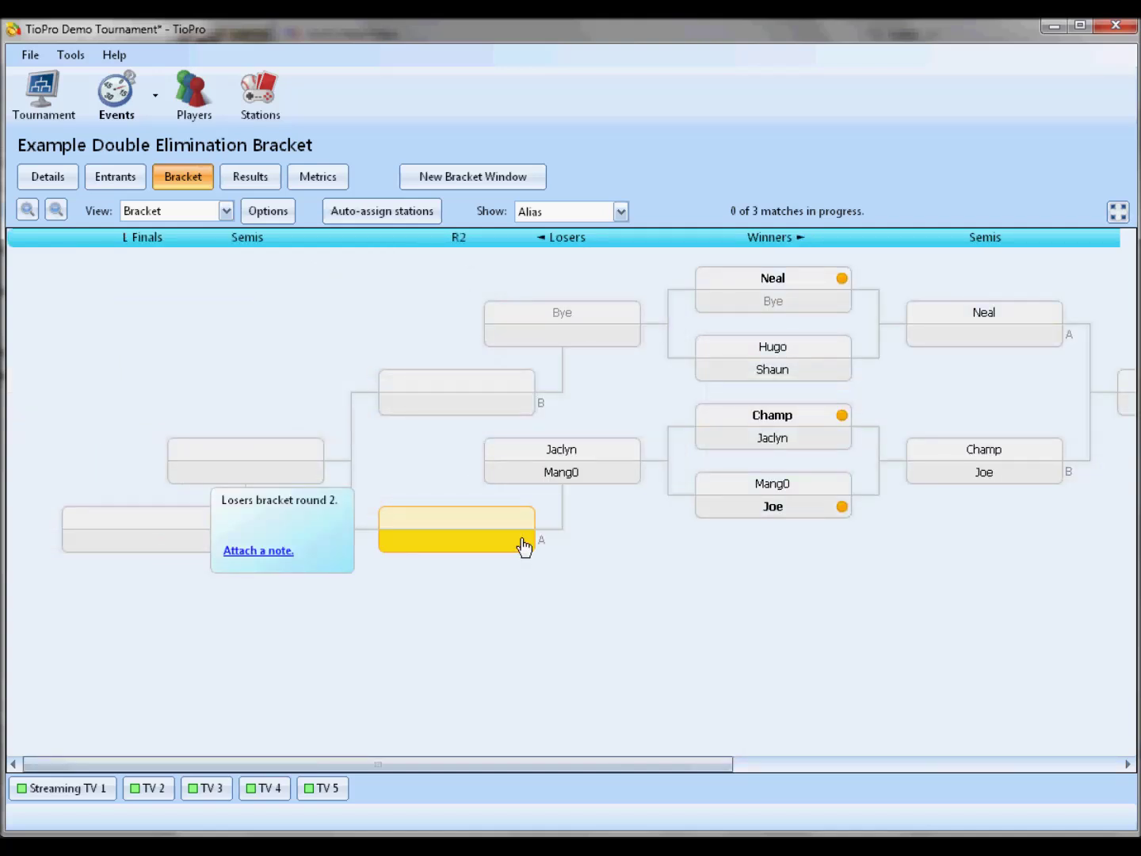
pyautogui.moveTo(355, 318); pyautogui.dragTo(219, 322)
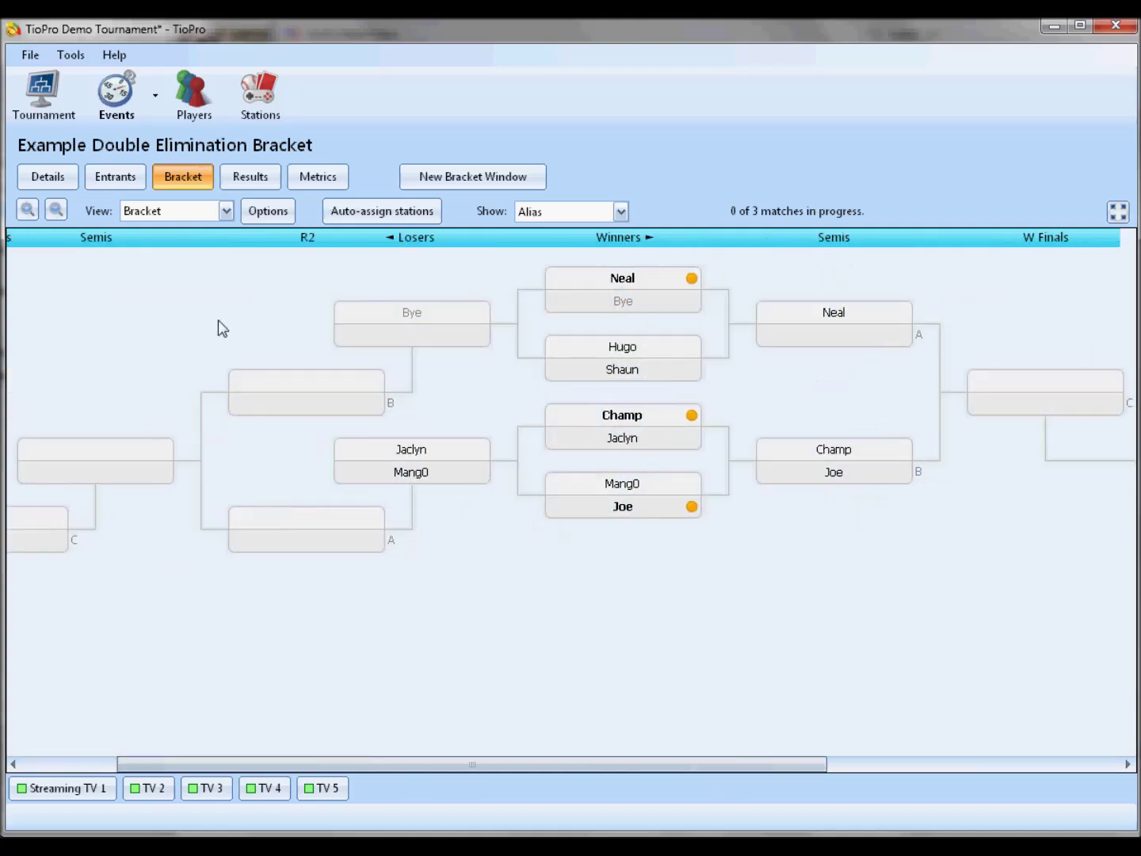
pyautogui.moveTo(815, 382); pyautogui.dragTo(574, 395)
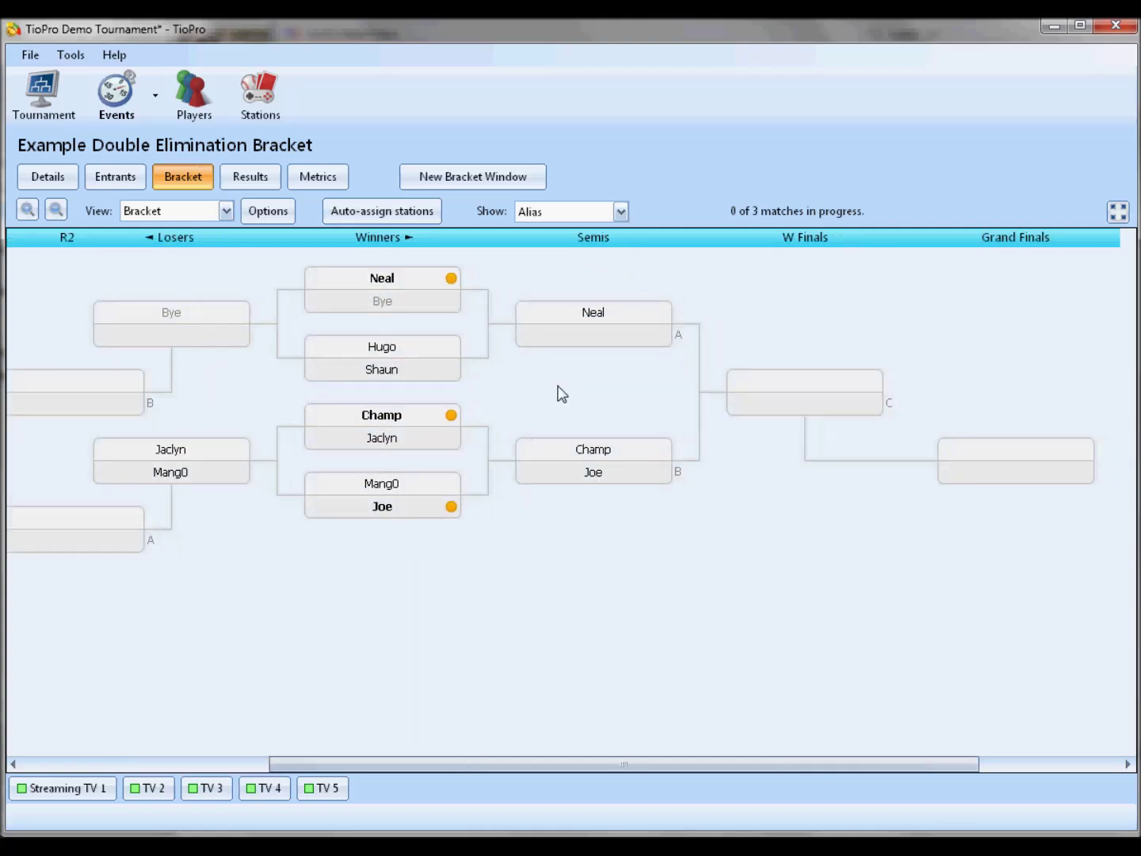
pyautogui.click(418, 421)
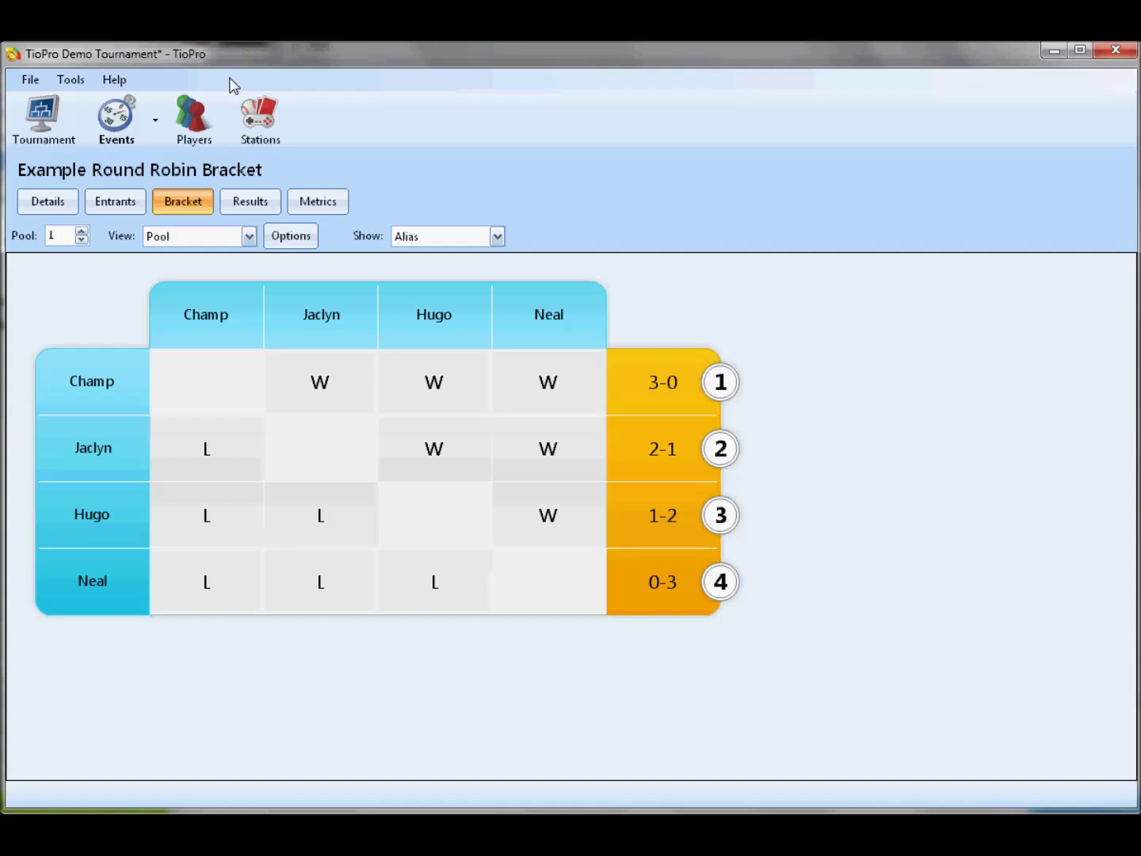
# - Record Shaun beating Joe in round robin Pool 2, then switch back to Pool 1
pyautogui.click(81, 231)
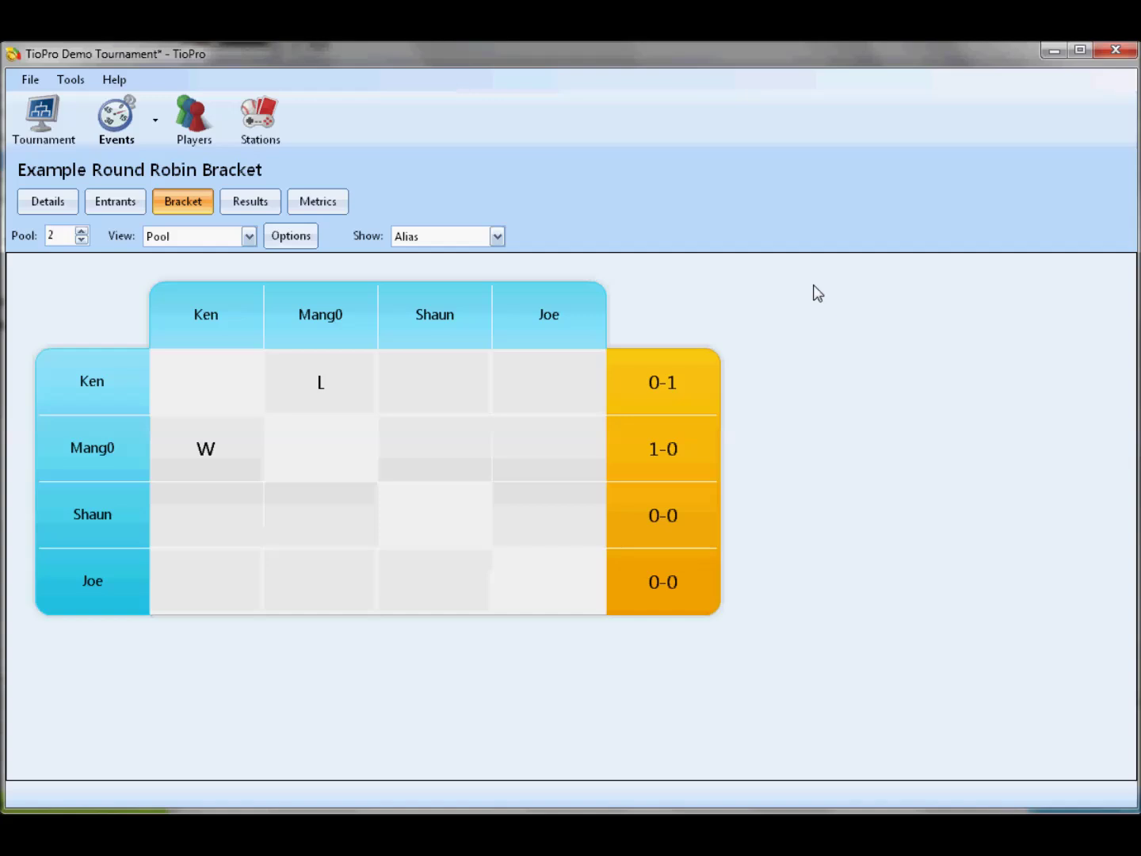
pyautogui.moveTo(429, 585)
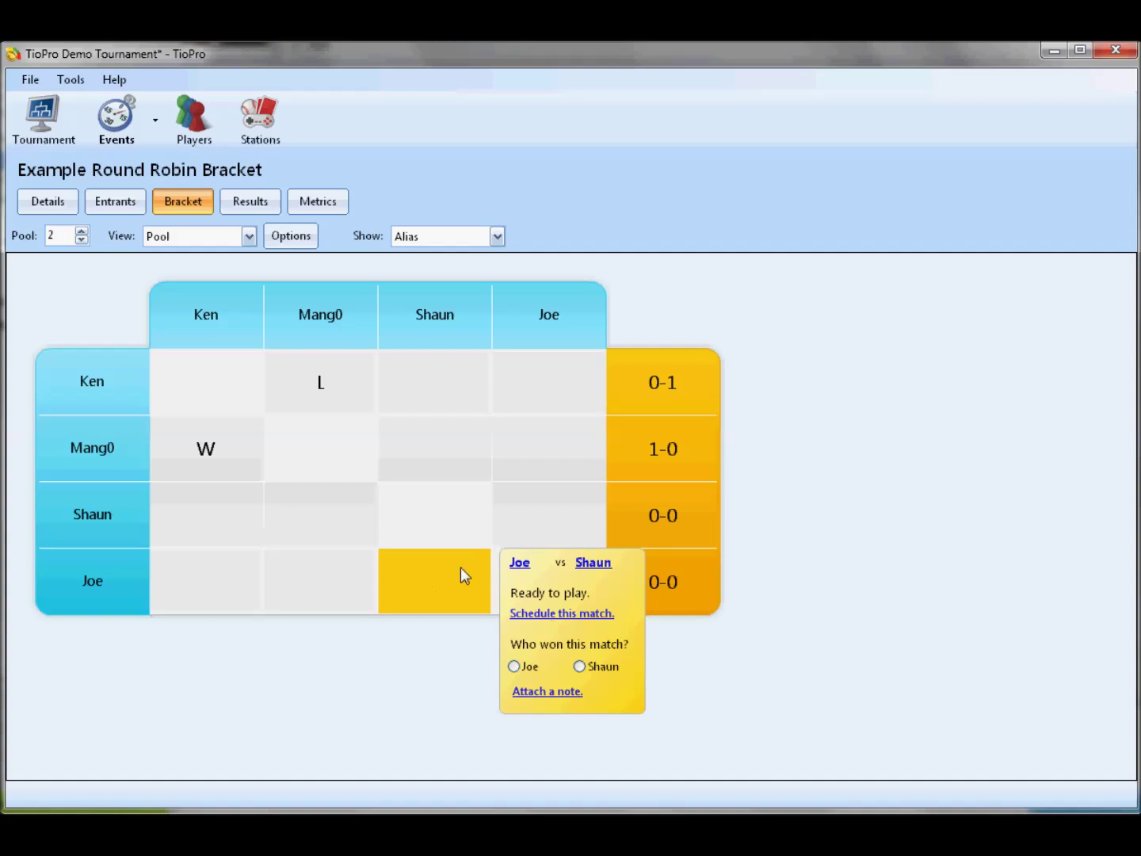
pyautogui.click(427, 583)
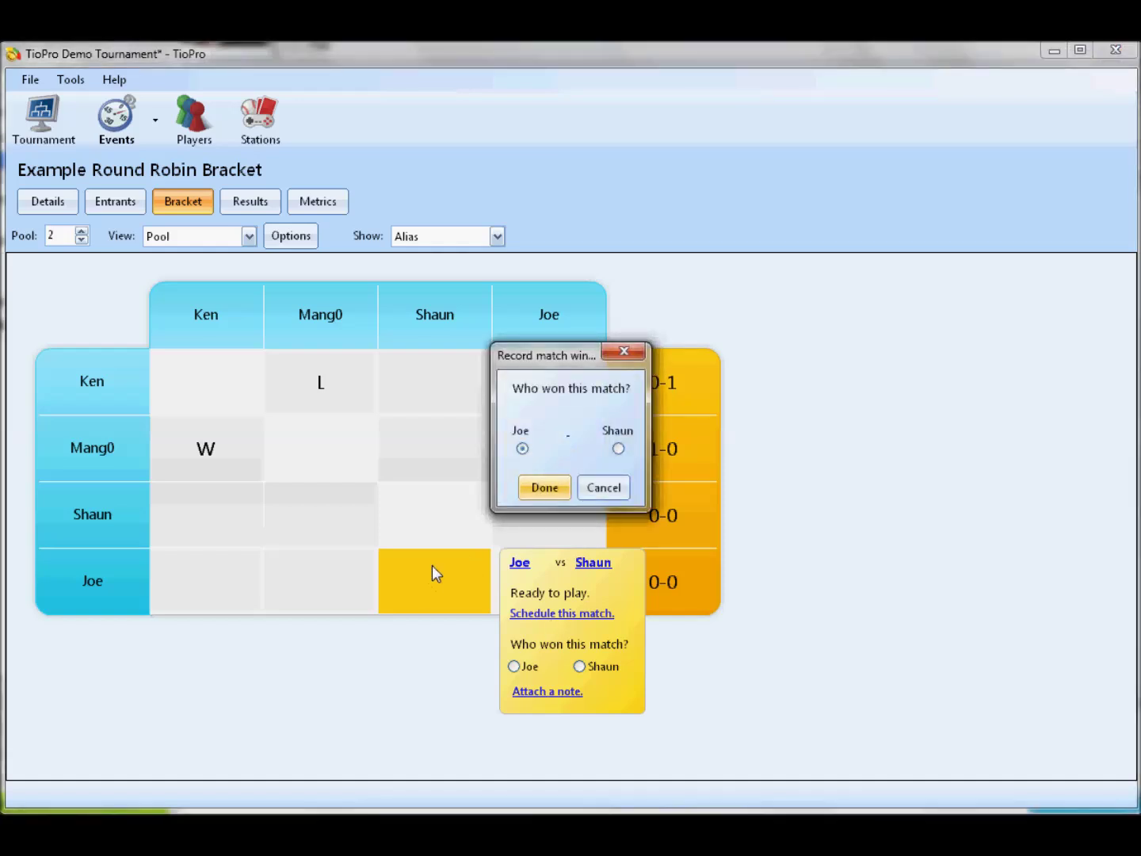
pyautogui.click(618, 449)
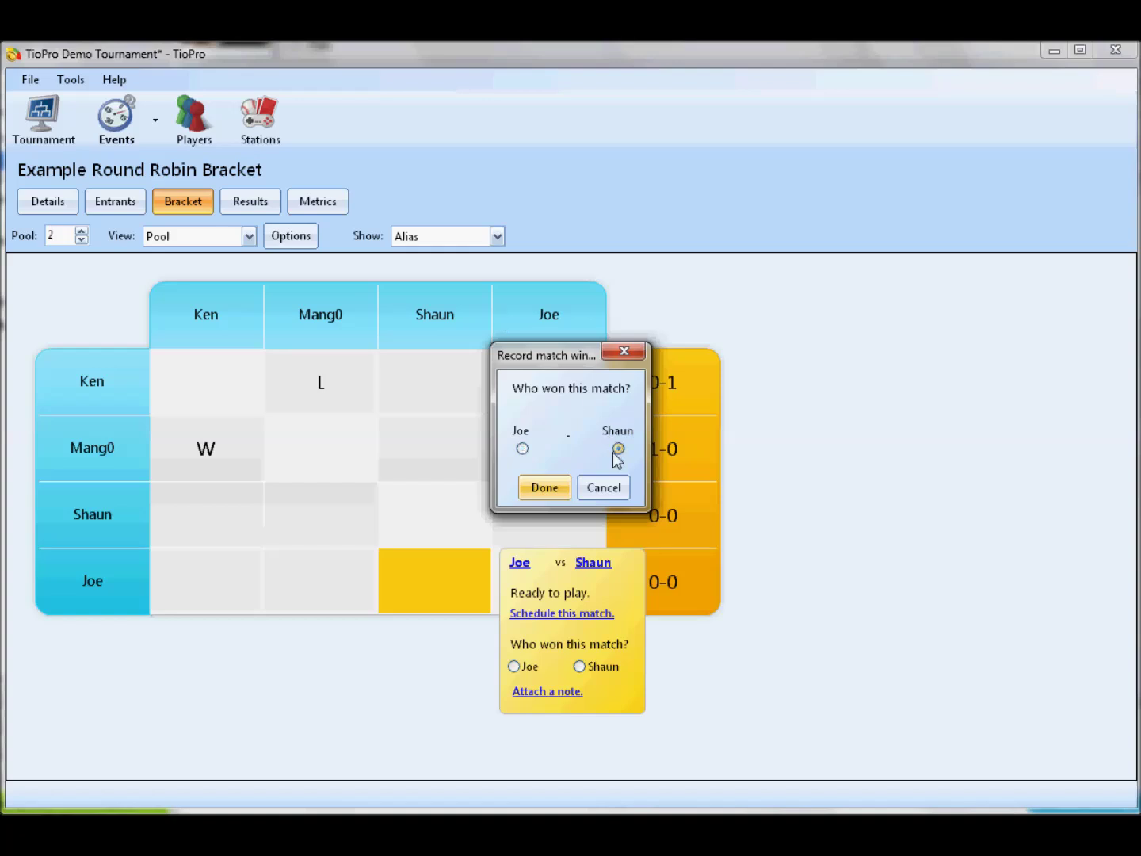
pyautogui.click(558, 489)
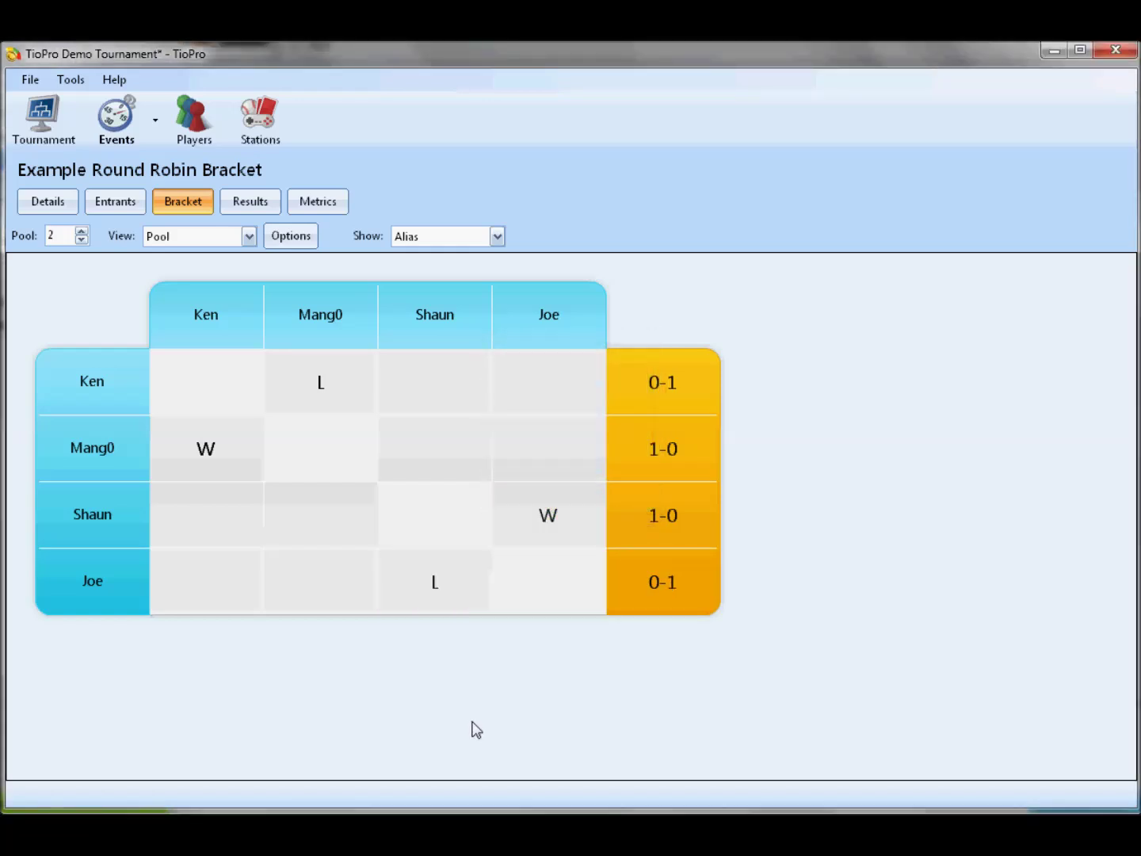
pyautogui.moveTo(447, 604)
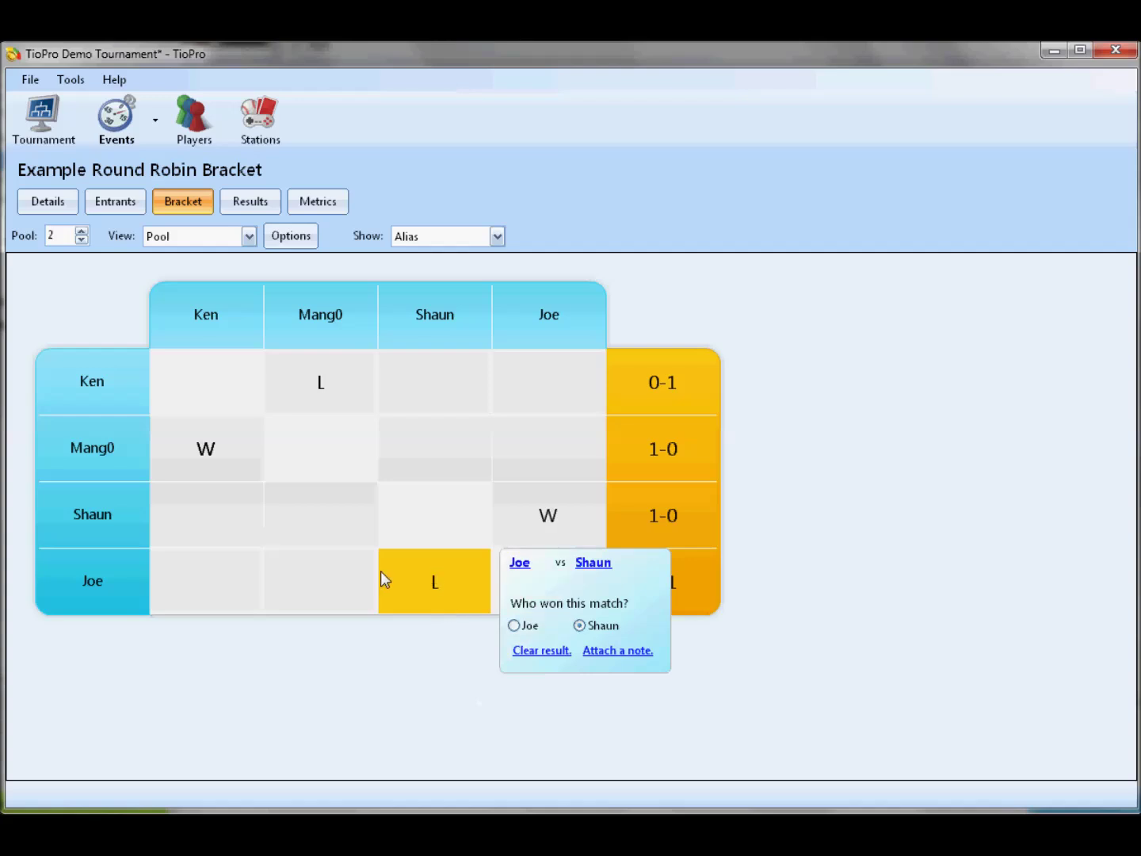
pyautogui.moveTo(543, 532)
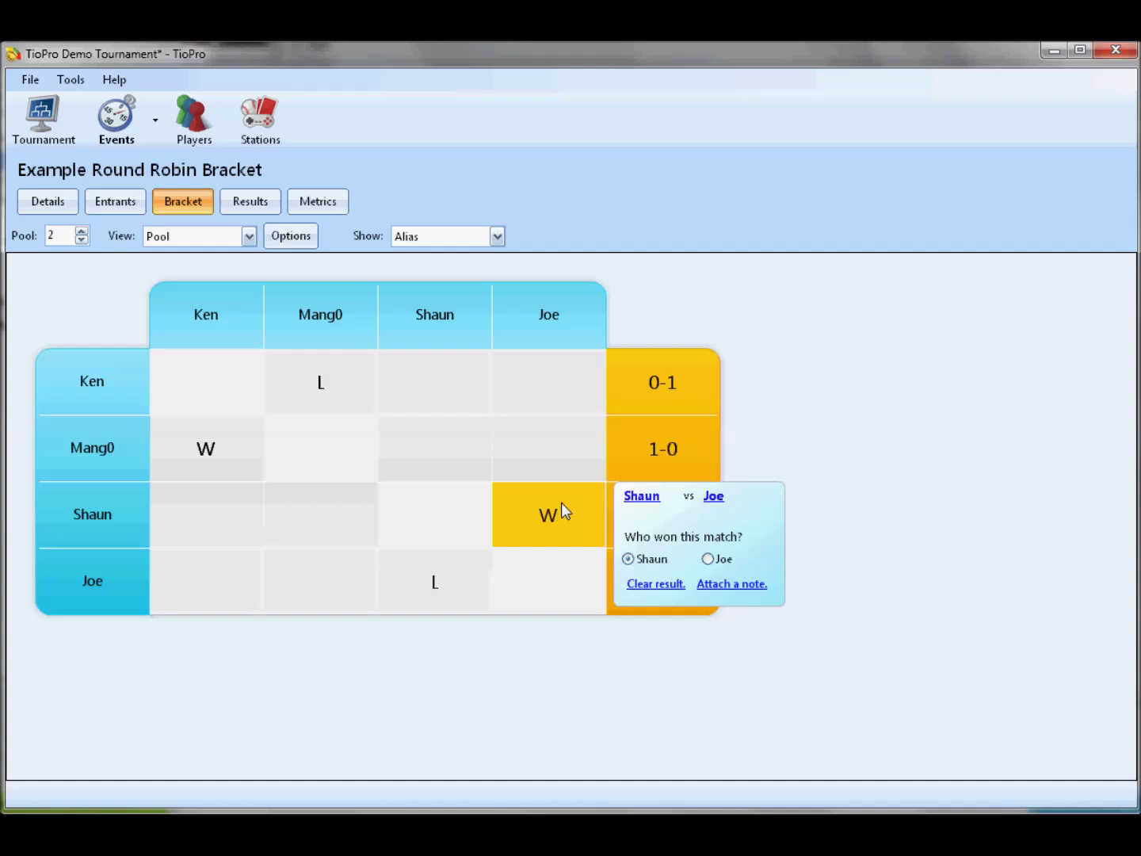
pyautogui.click(82, 238)
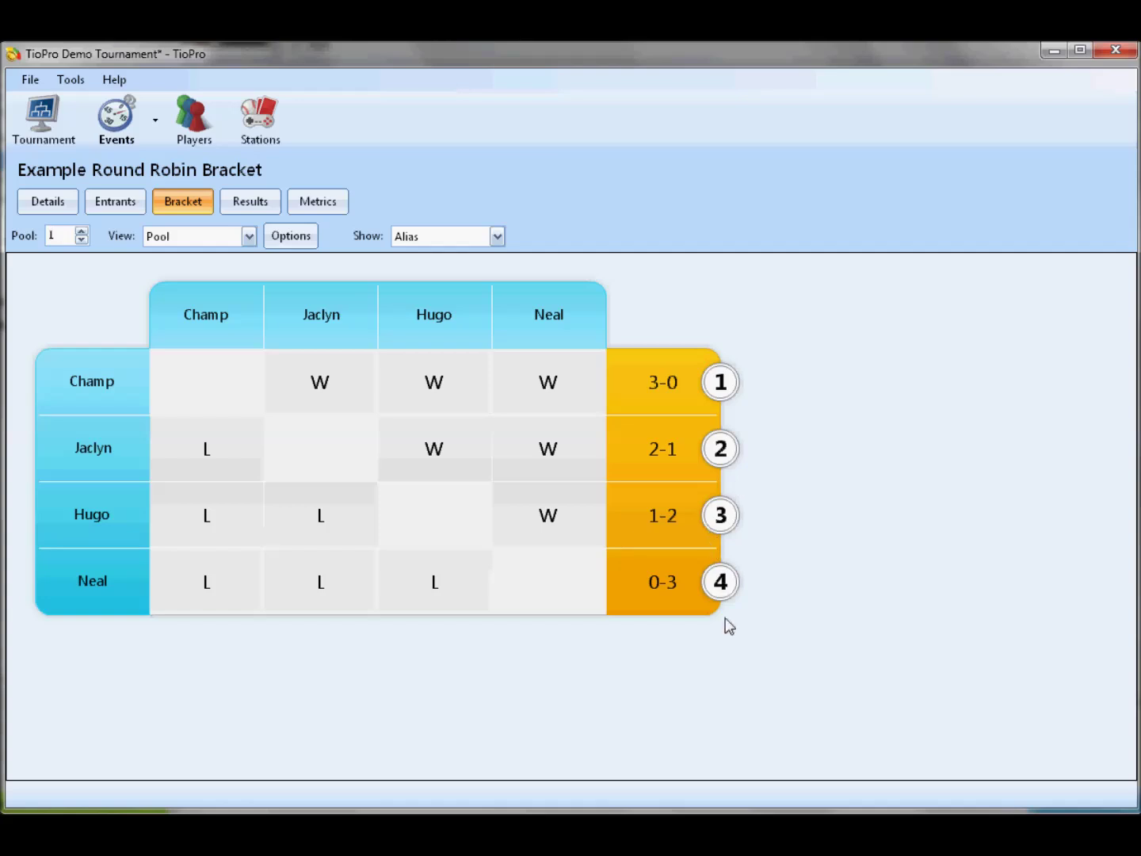
# - Check the overall Results list, then return to the Pool 1 round robin grid
pyautogui.click(247, 209)
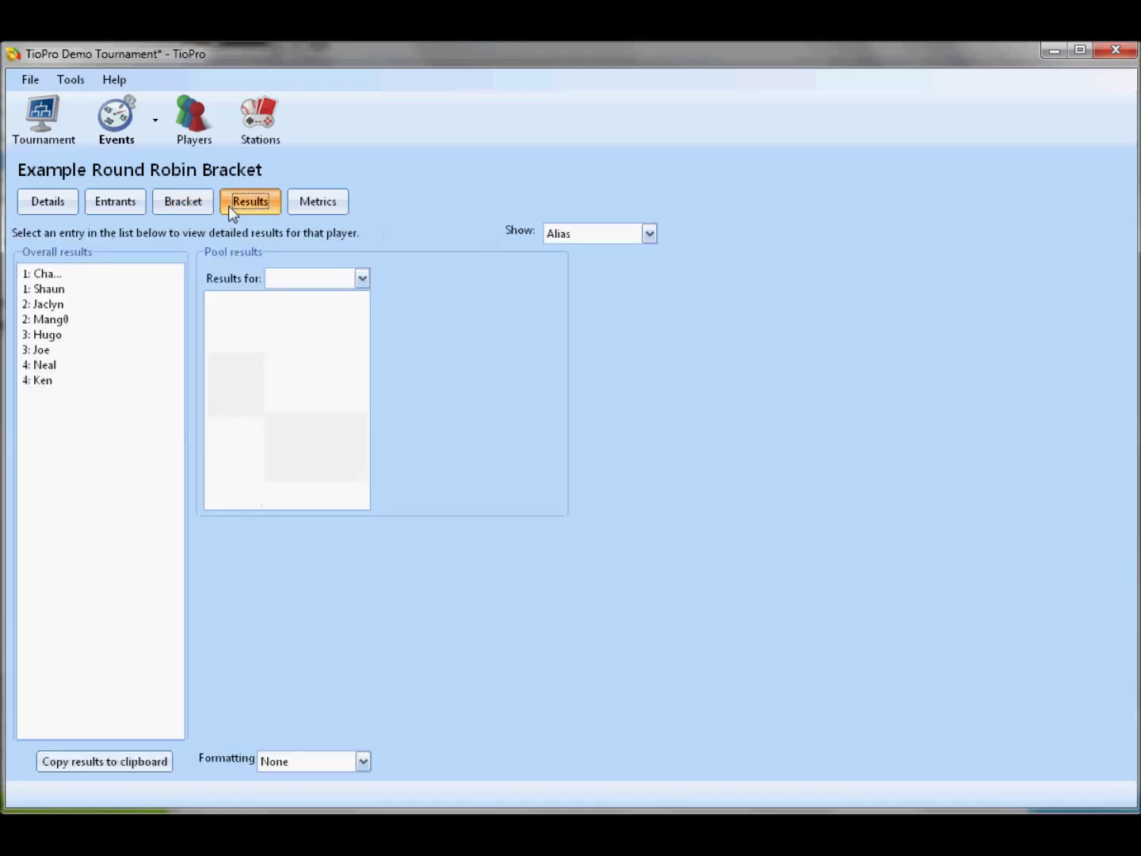
pyautogui.click(180, 204)
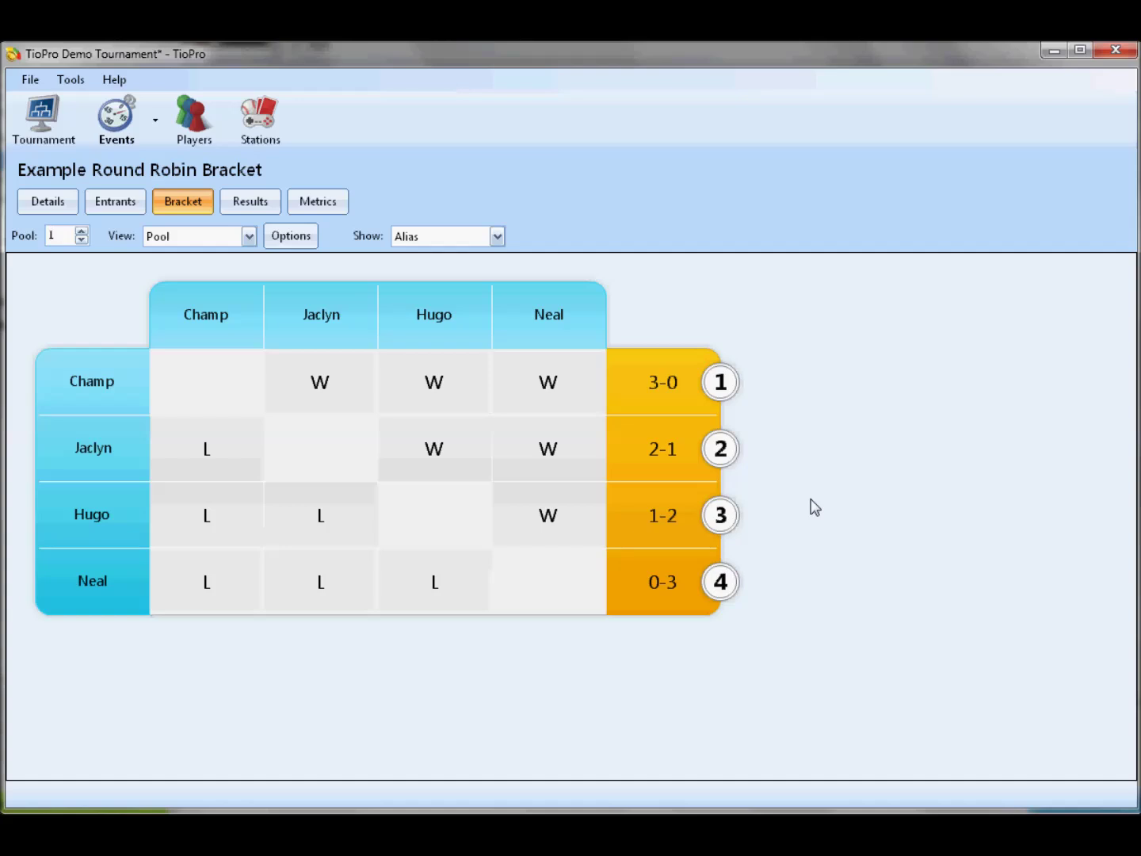
pyautogui.click(290, 237)
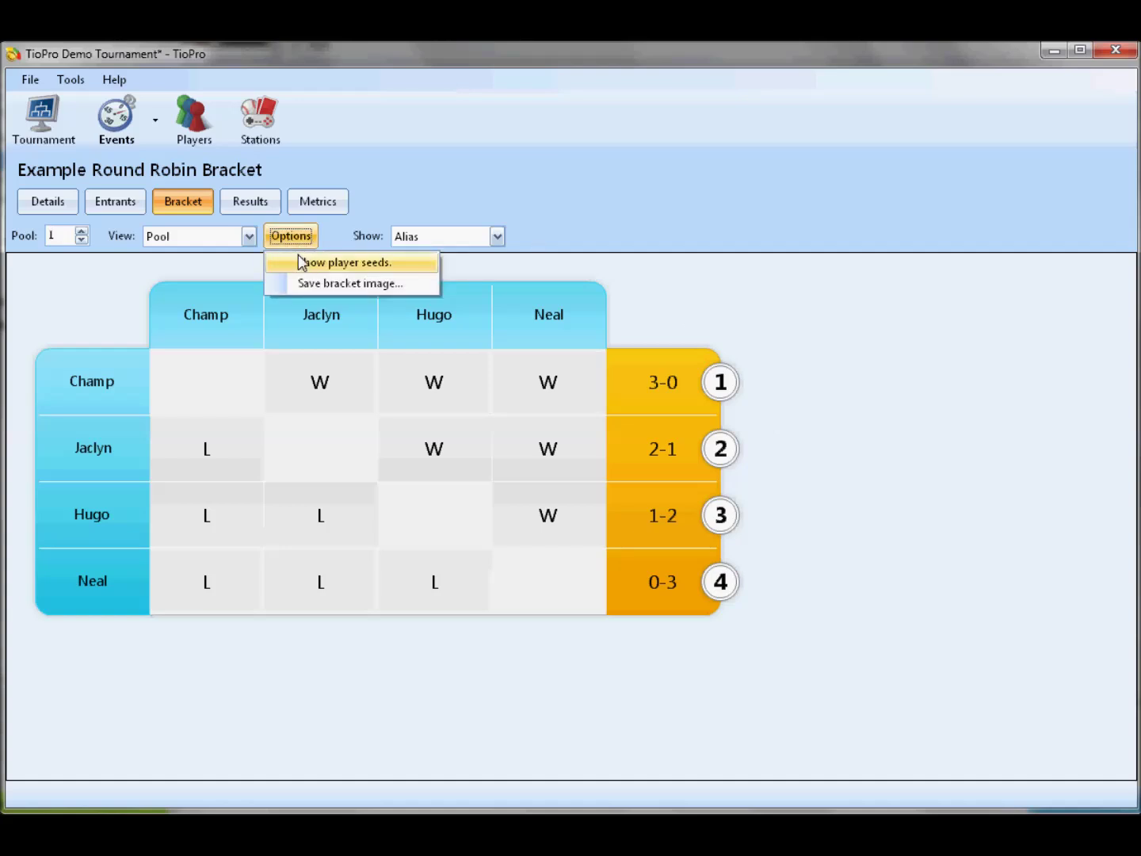
# - Save each pool as a bracket image named 'TioPro exampl', keeping the Pool view
pyautogui.click(316, 284)
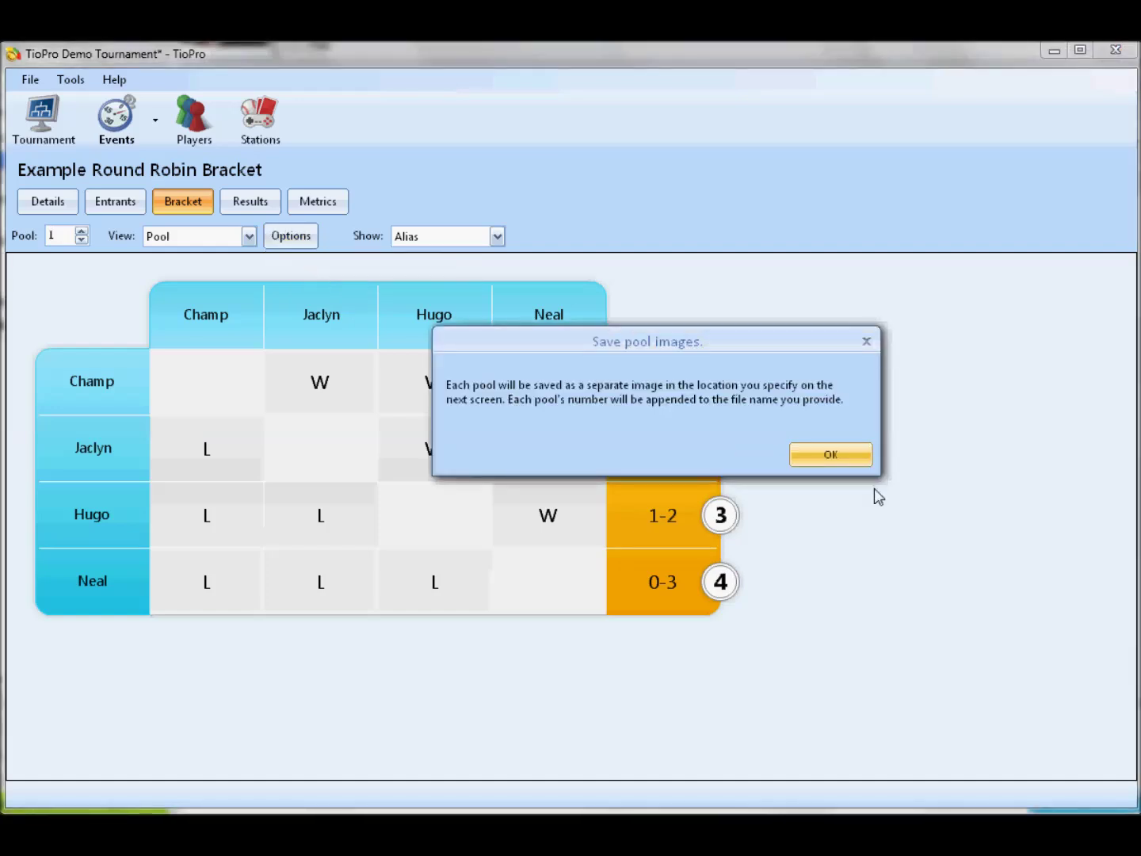
pyautogui.click(811, 455)
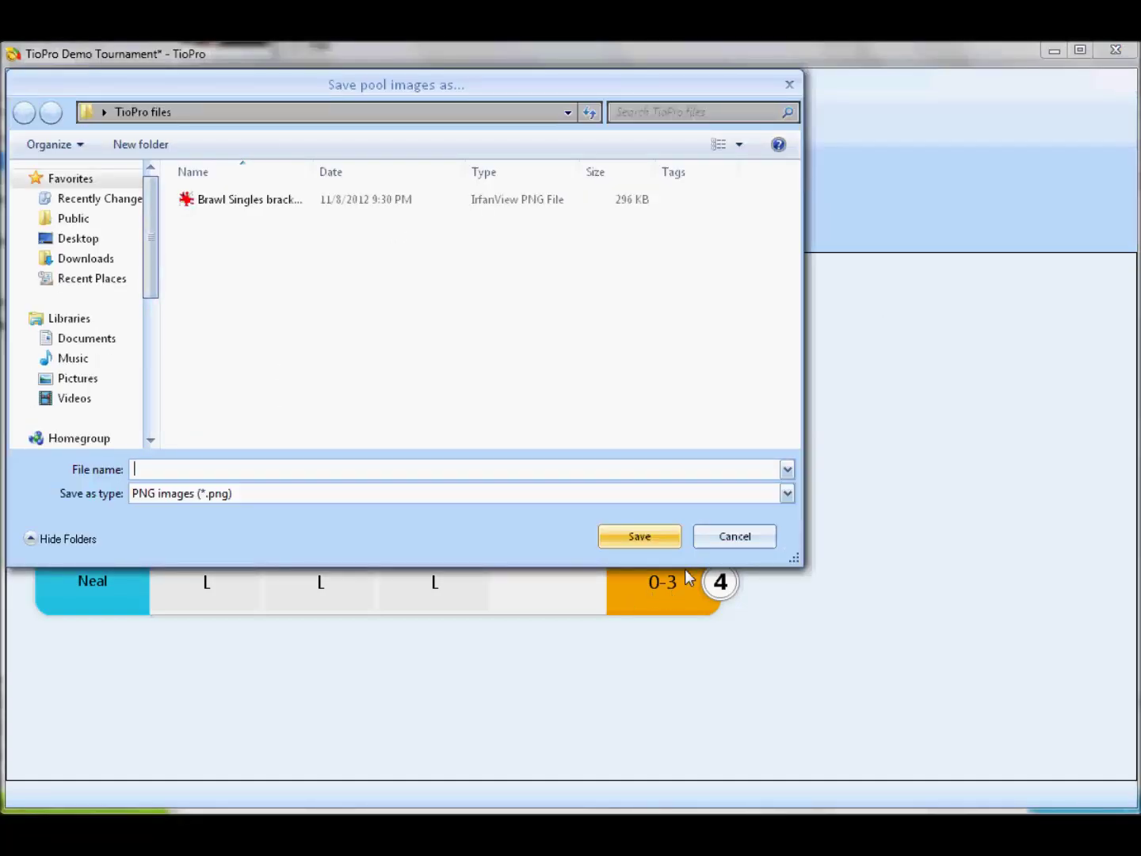
pyautogui.write('TioPro exampl')
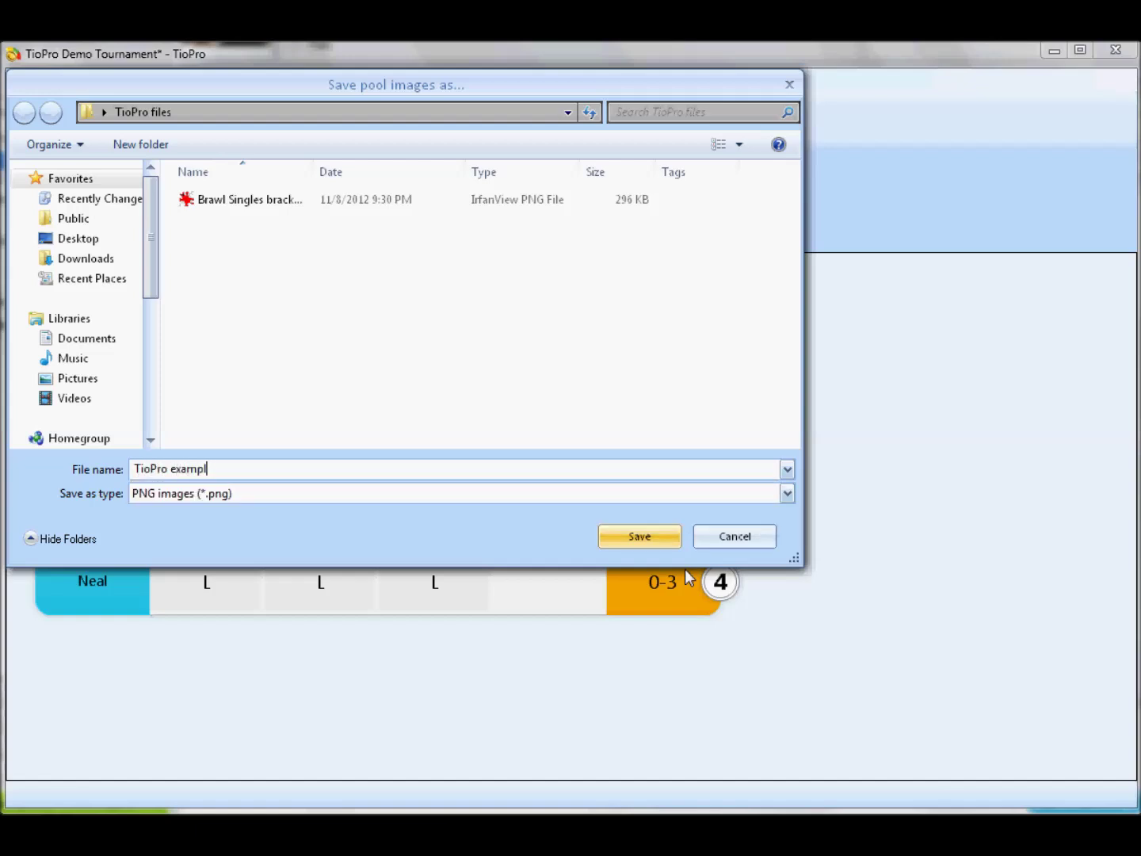
pyautogui.press('Return')
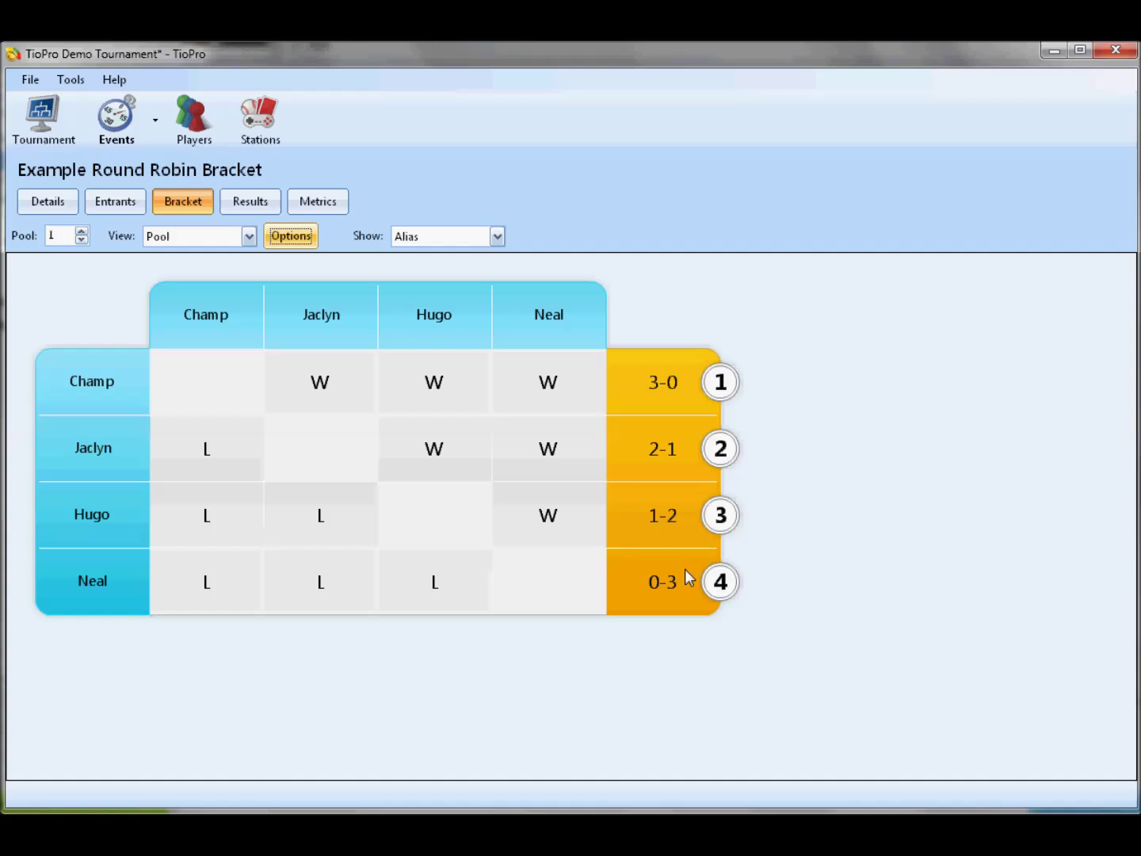
pyautogui.click(225, 237)
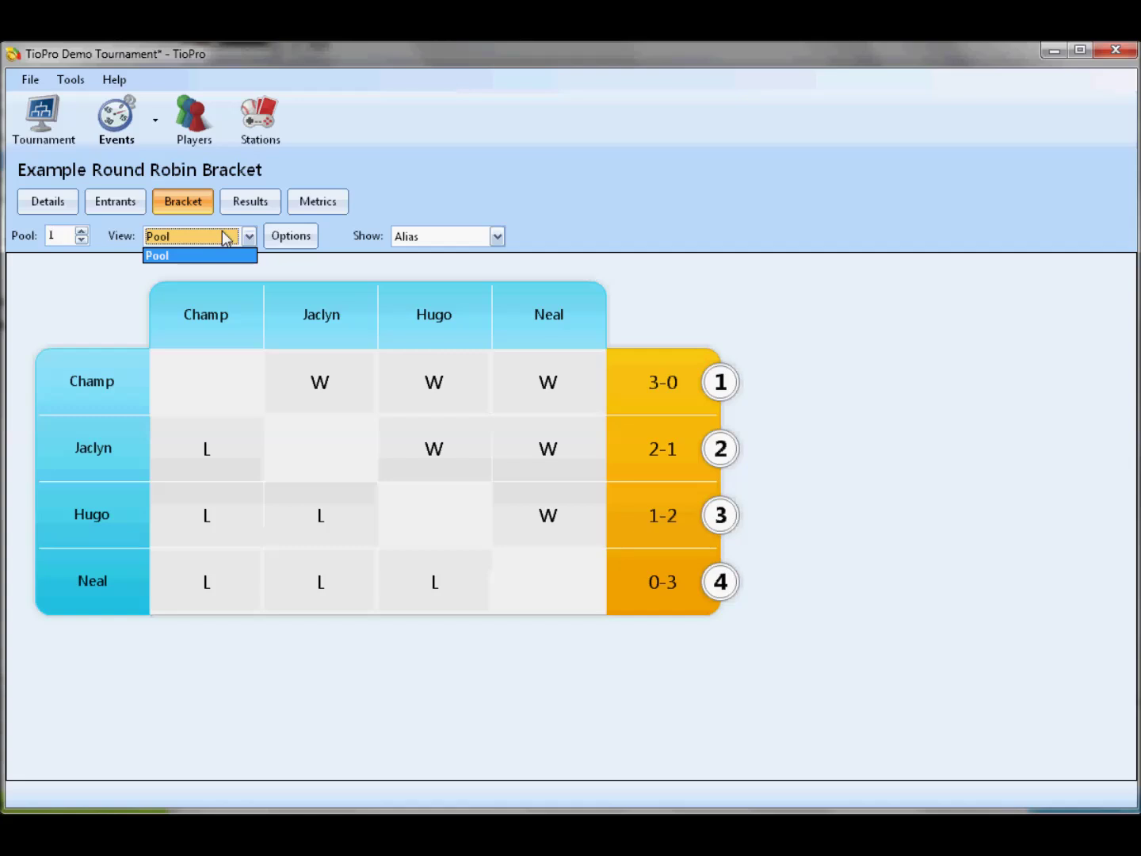
pyautogui.click(226, 238)
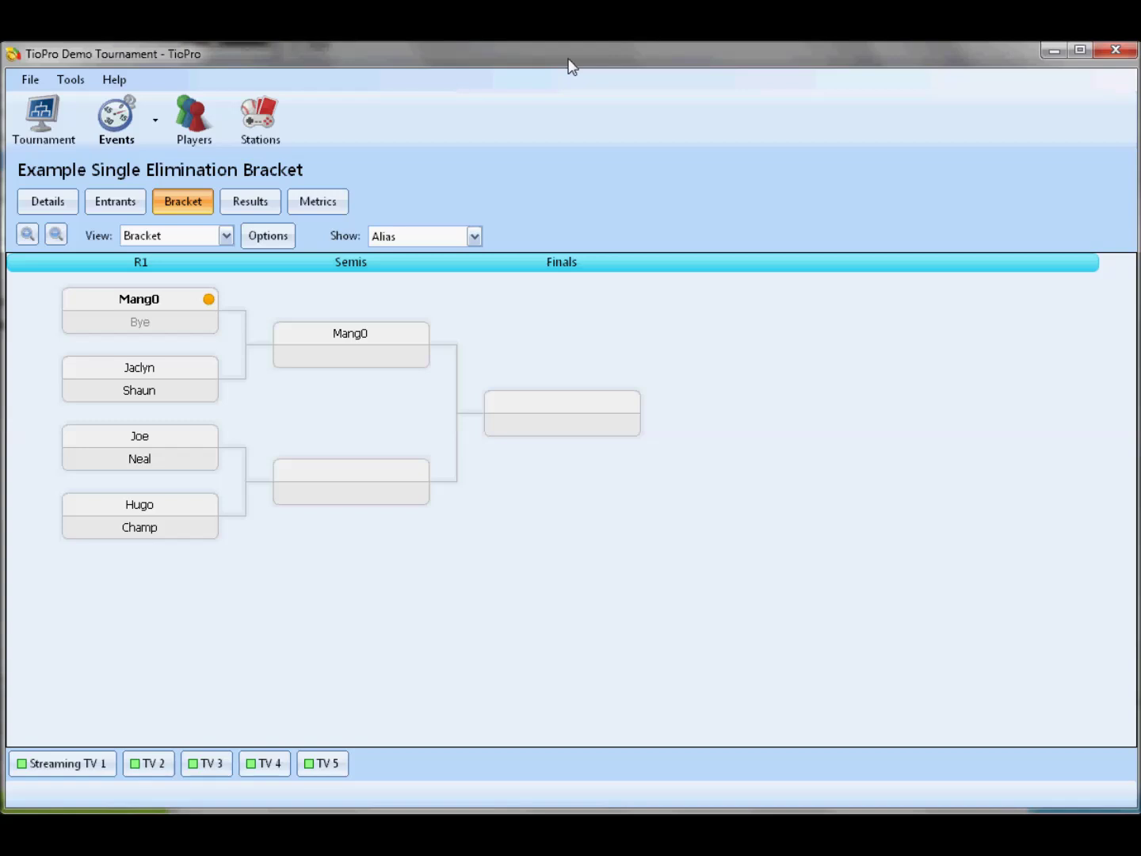
# - Turn player seed numbers on in the bracket, then hide them again
pyautogui.click(260, 240)
pyautogui.click(283, 268)
pyautogui.click(254, 239)
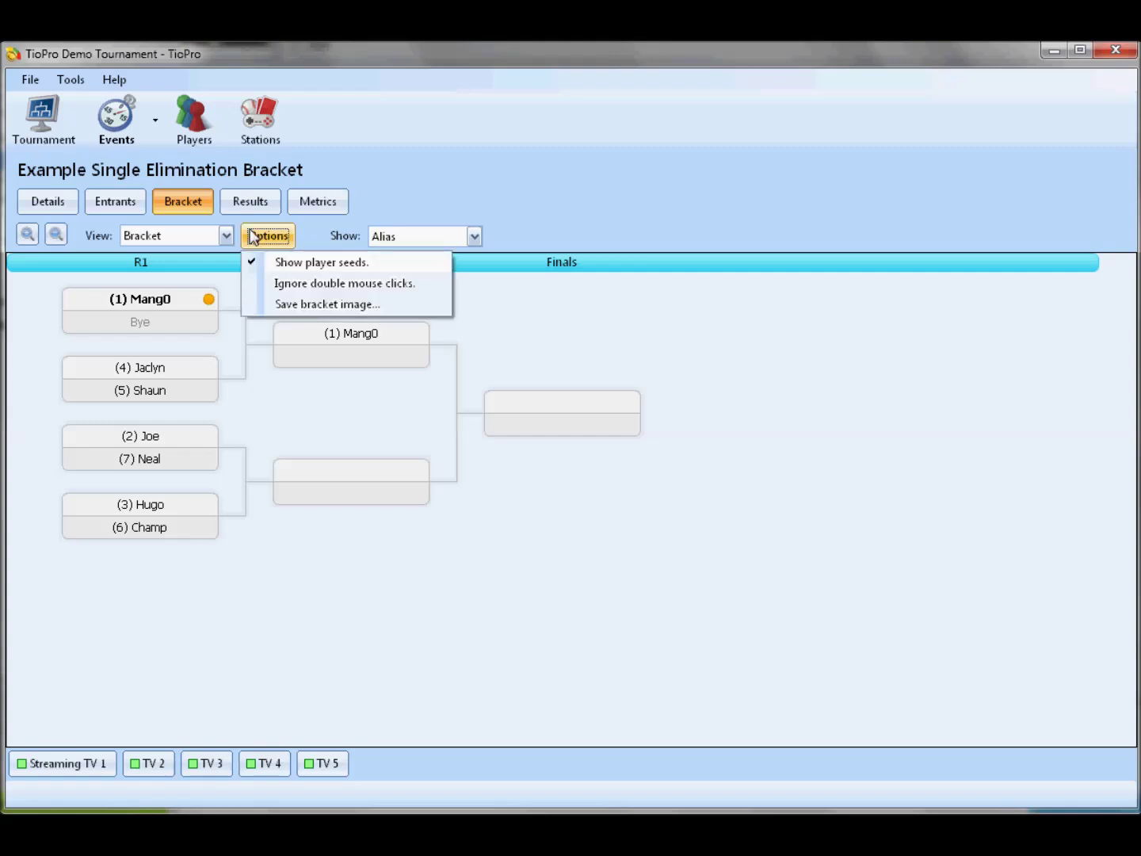
pyautogui.click(326, 284)
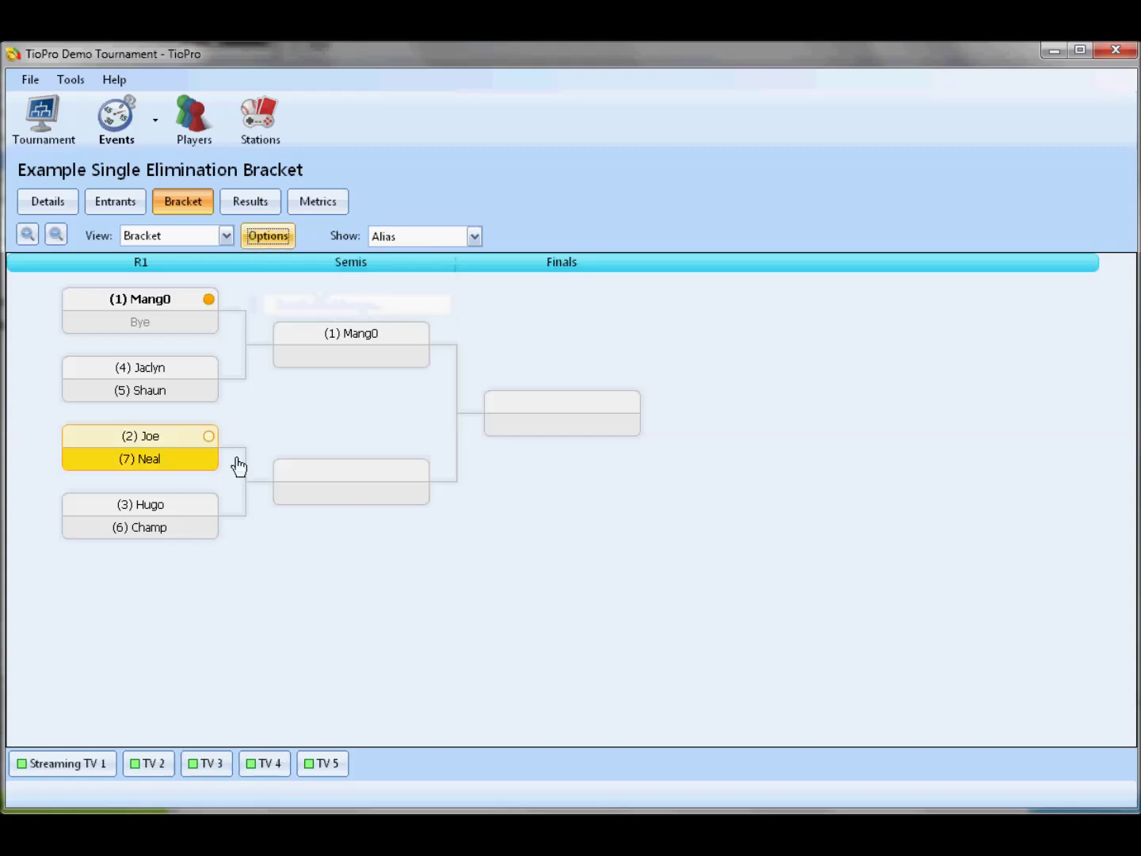
pyautogui.click(258, 238)
pyautogui.click(293, 260)
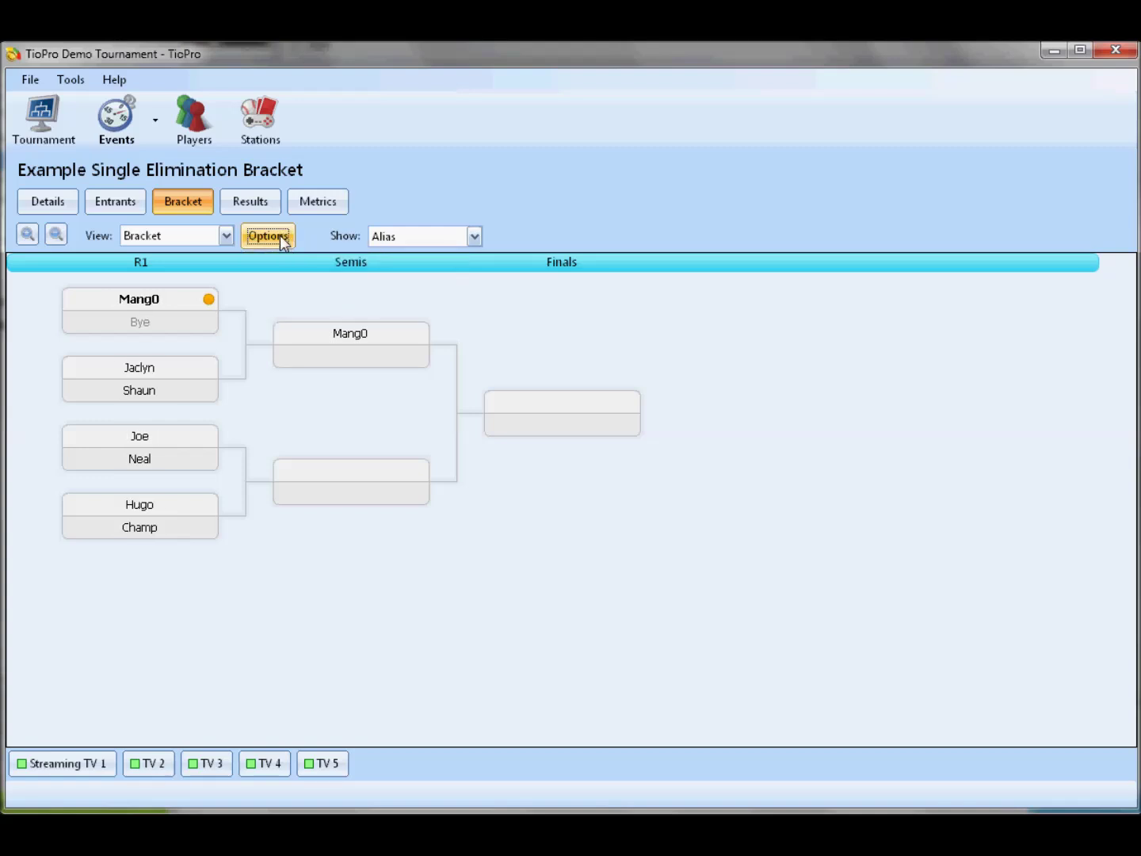
# - Start saving the bracket image but cancel it
pyautogui.click(280, 238)
pyautogui.click(301, 306)
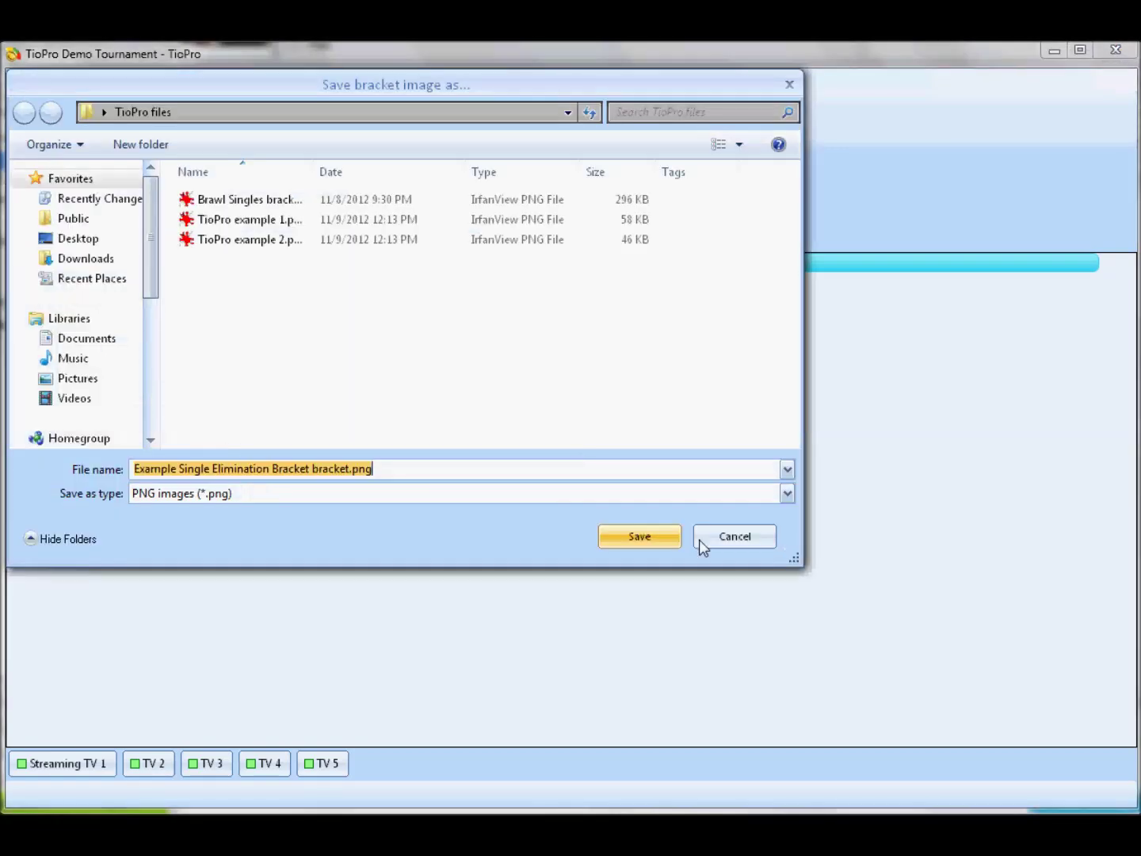
pyautogui.click(738, 539)
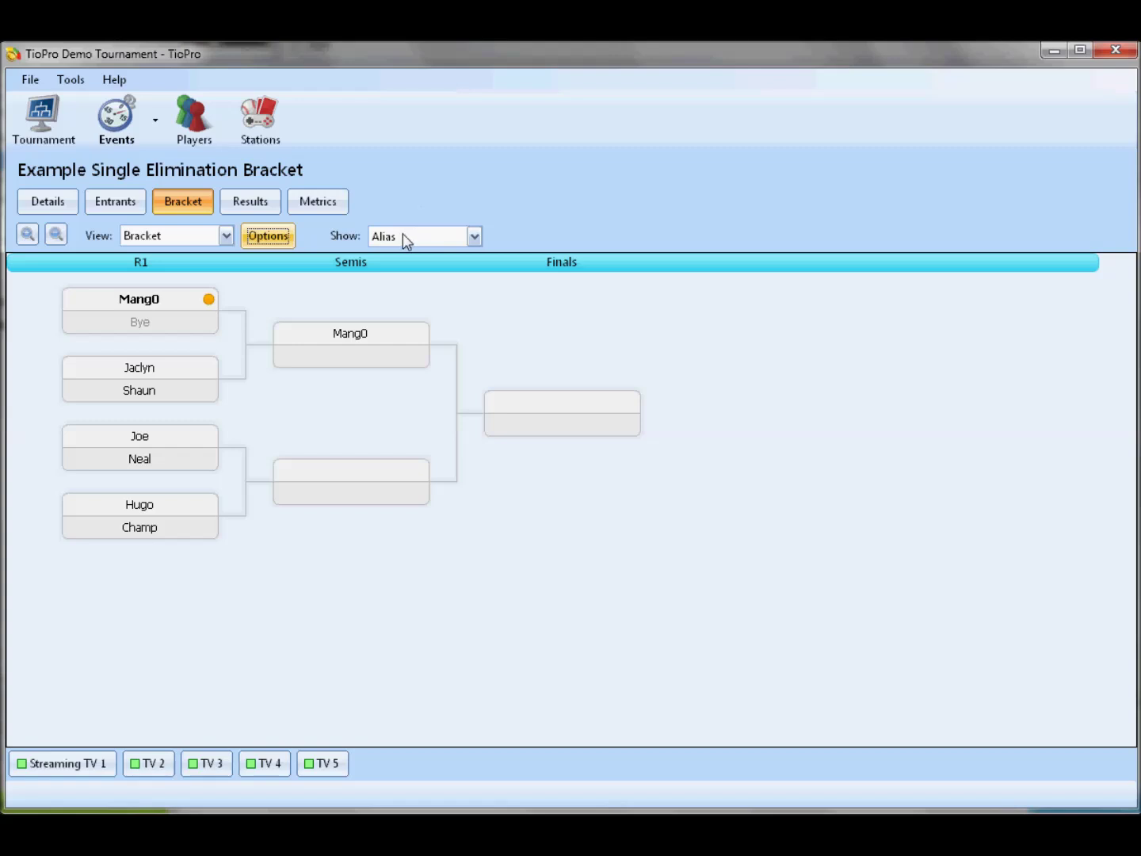
pyautogui.click(403, 237)
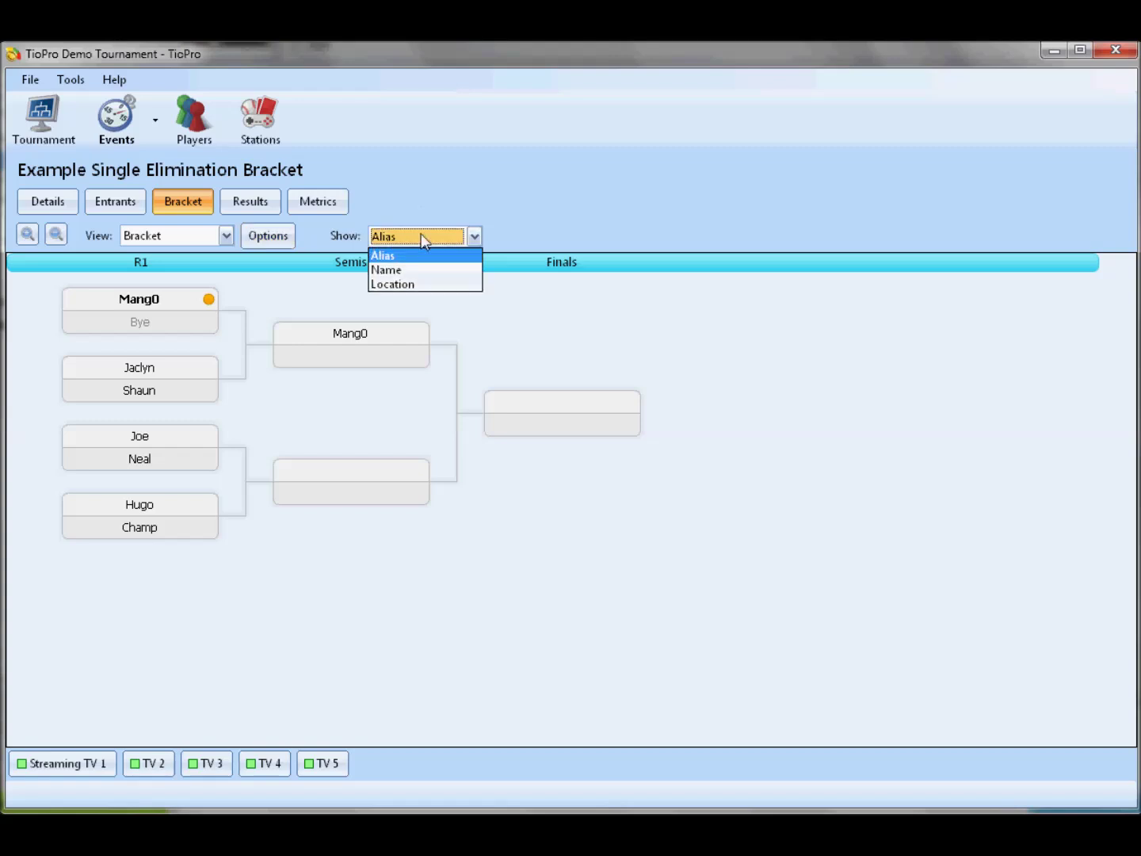
# - Switch the bracket labels from Location through Name to Alias, then zoom in and back out
pyautogui.click(414, 285)
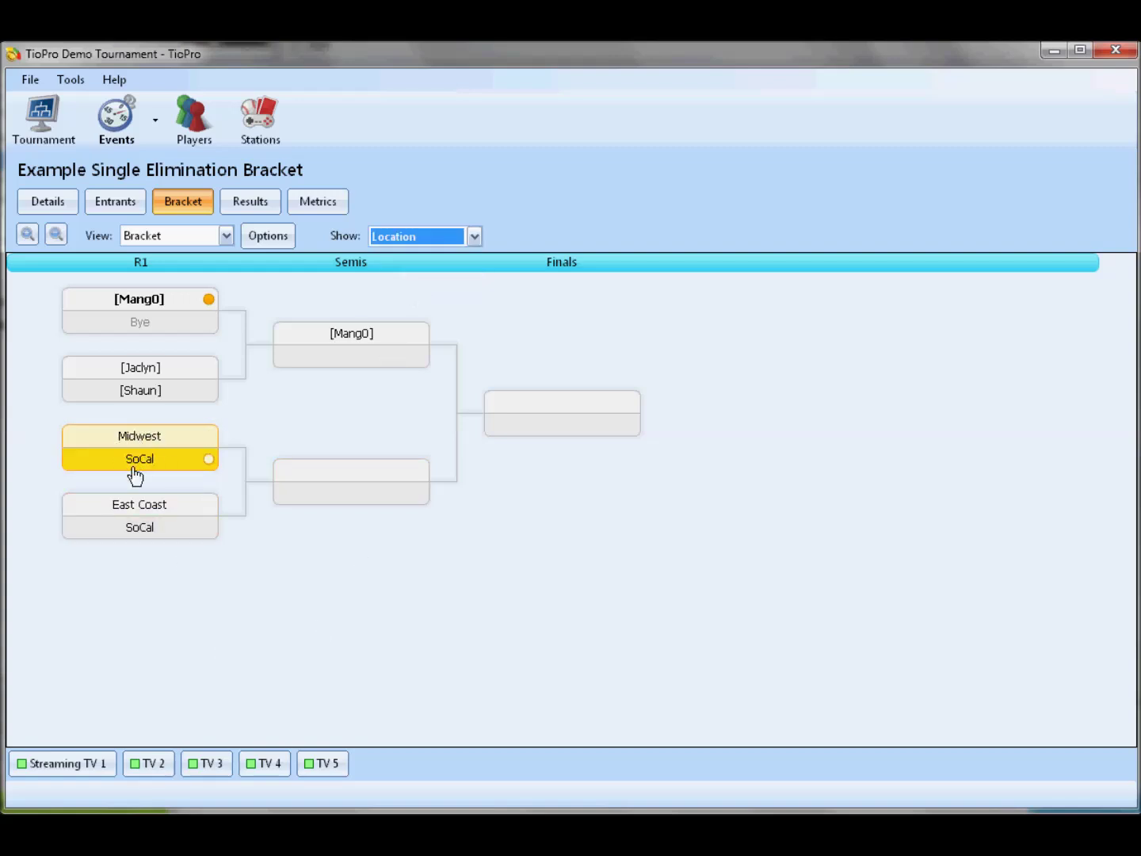
pyautogui.moveTo(169, 494)
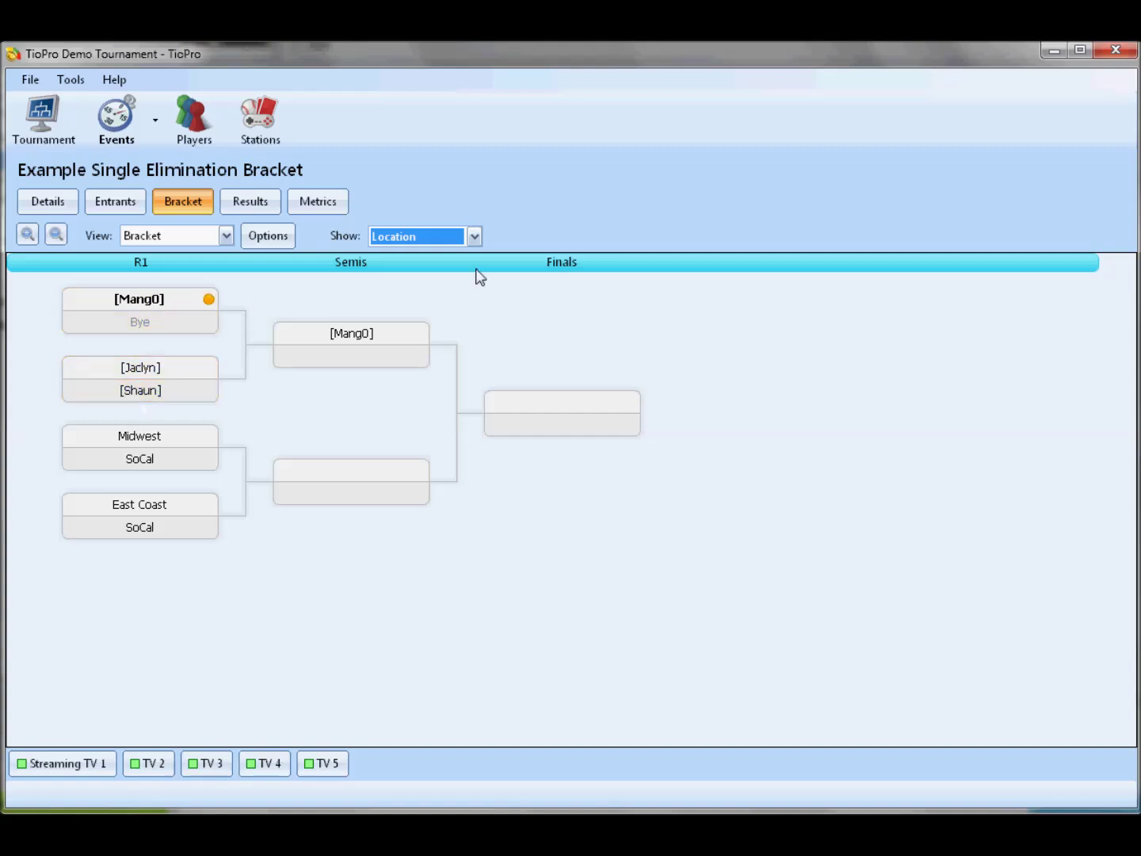
pyautogui.click(413, 236)
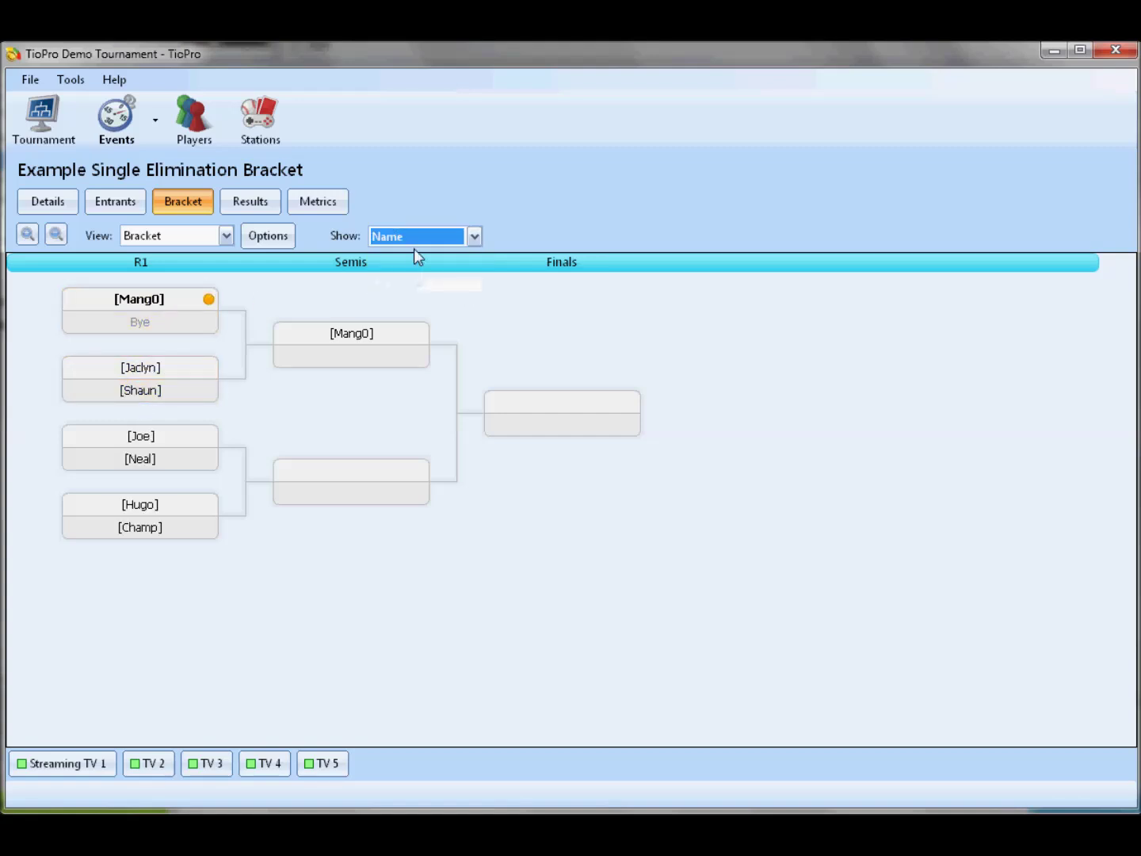
pyautogui.click(409, 240)
pyautogui.click(408, 252)
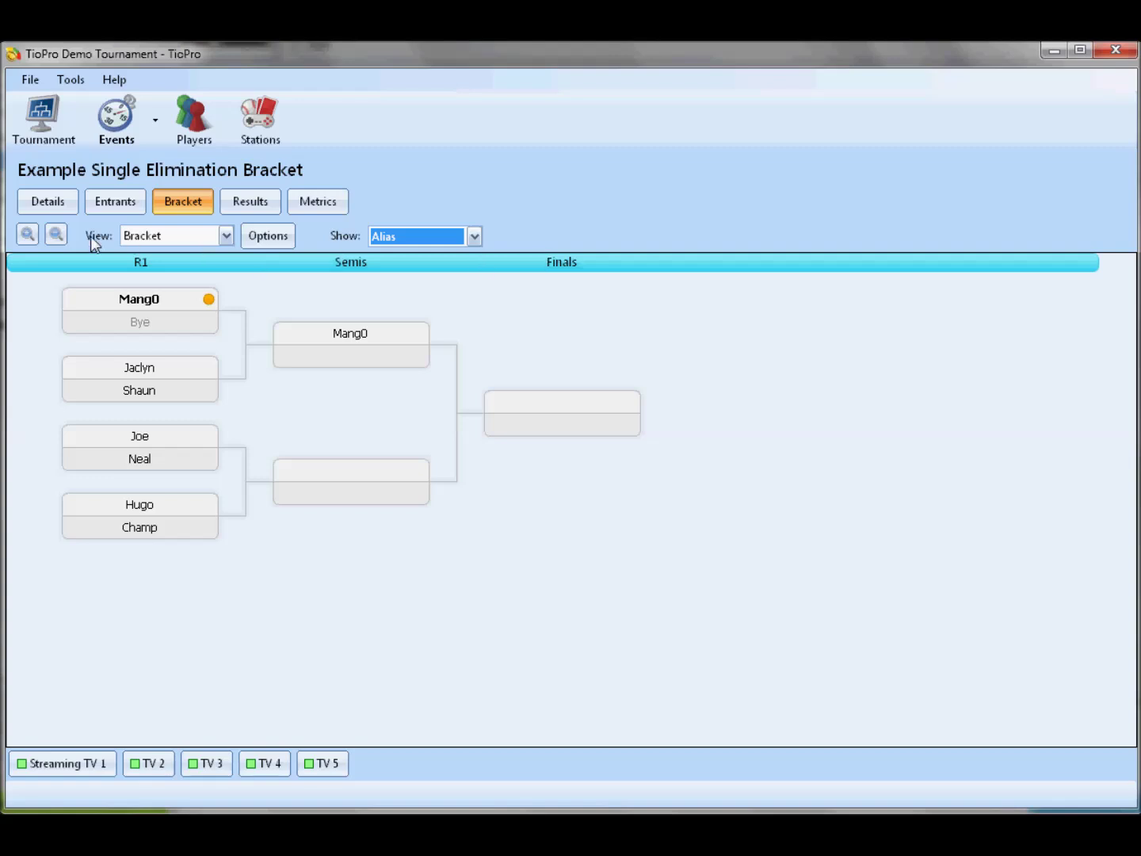
pyautogui.click(27, 234)
pyautogui.click(54, 236)
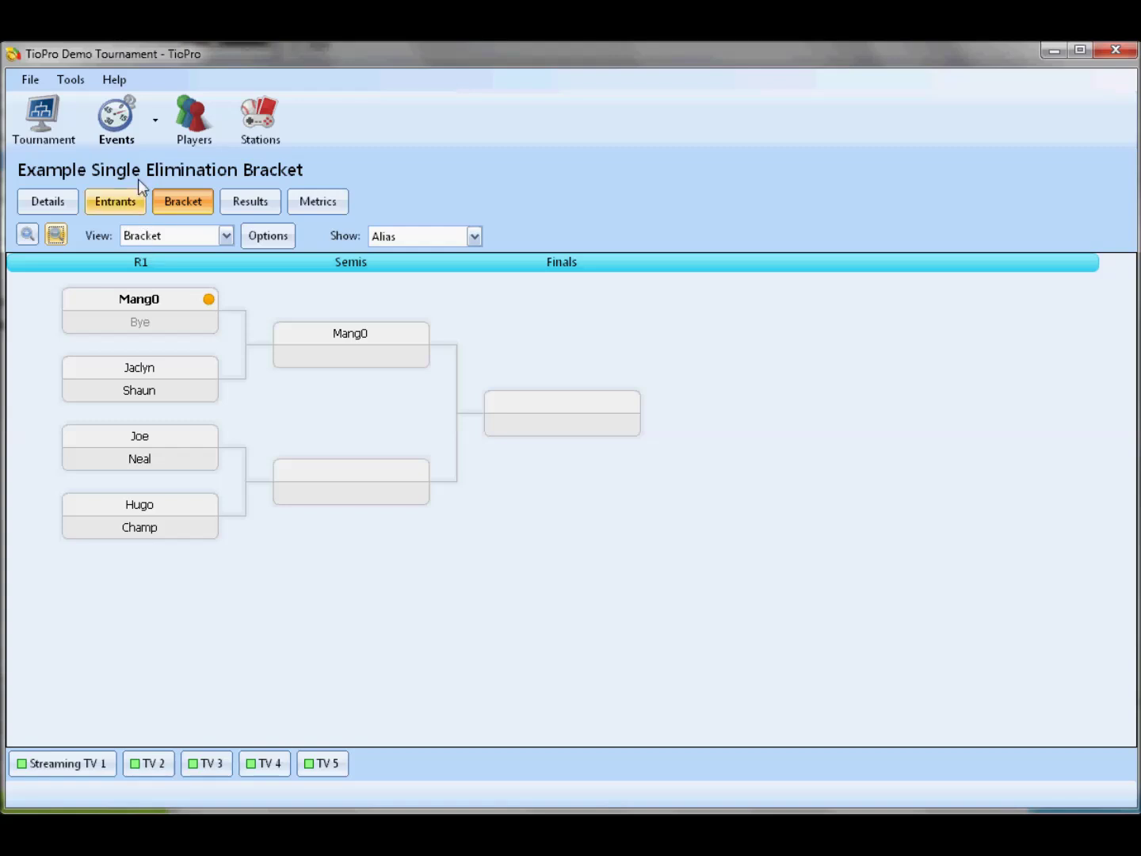
# - Switch to the Example Double Elimination Bracket and toggle its full-window view on and off
pyautogui.click(118, 137)
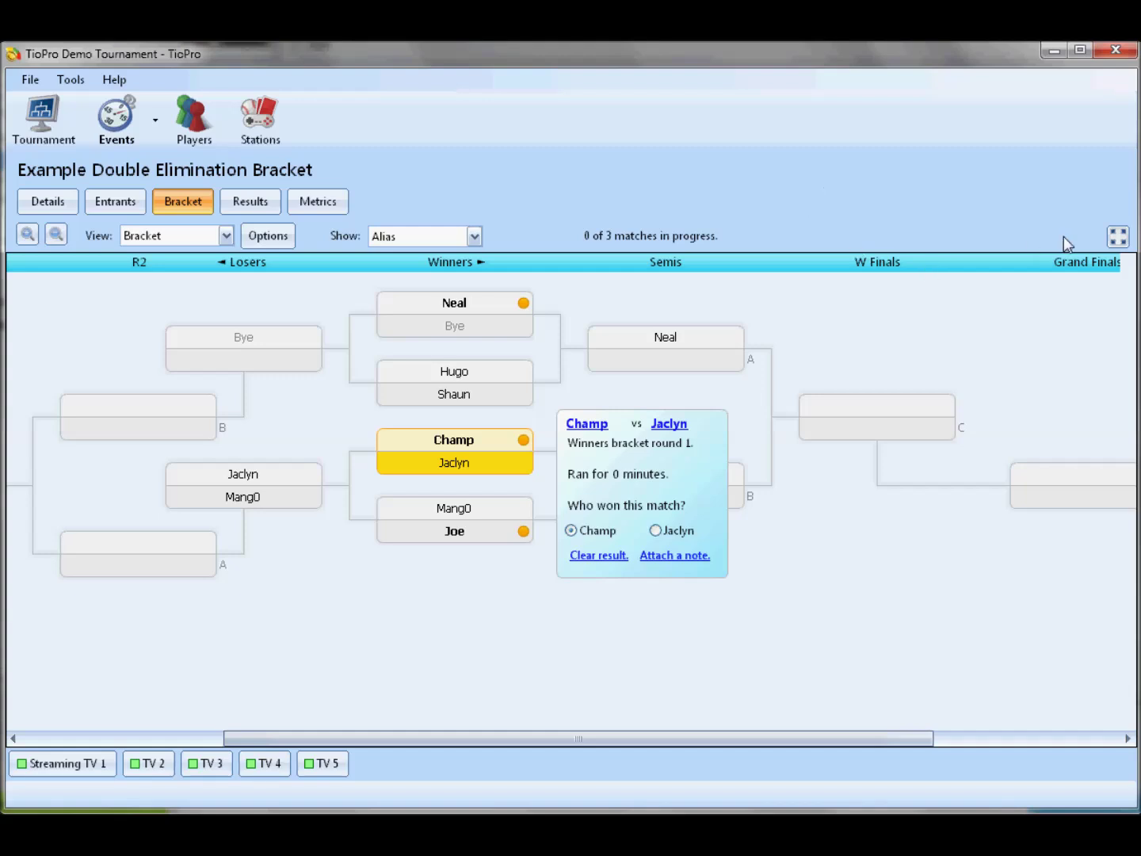
pyautogui.click(1118, 239)
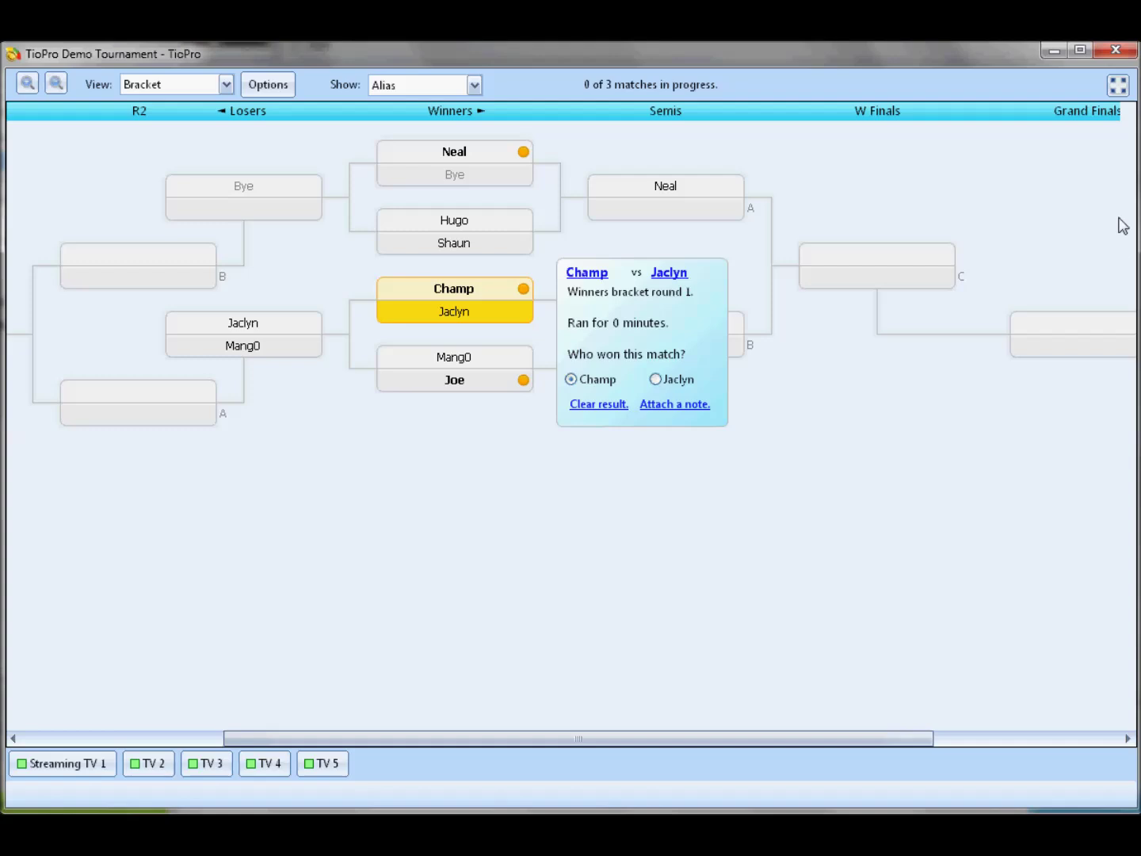
pyautogui.click(1119, 85)
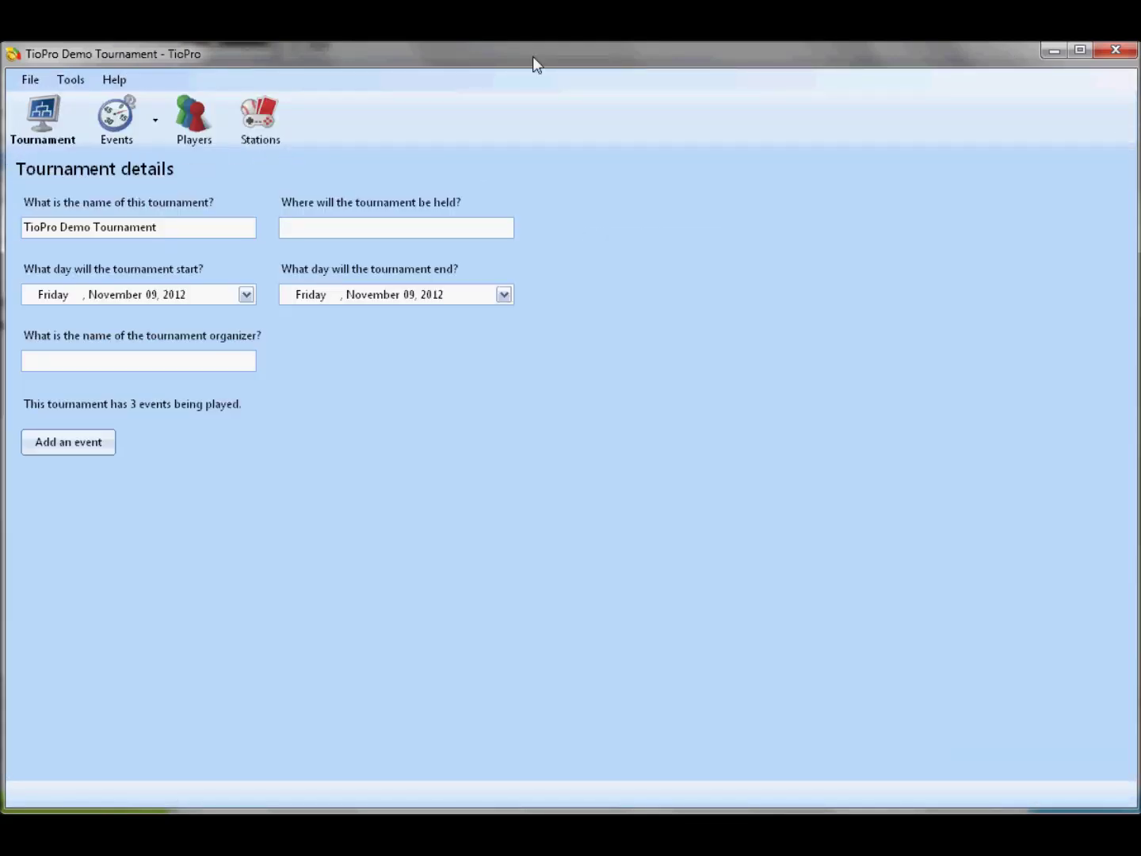
pyautogui.click(72, 80)
# - Compose a free tweet reading 'Hello we are starting soon!' and cancel the Twitter authorization
pyautogui.moveTo(99, 127)
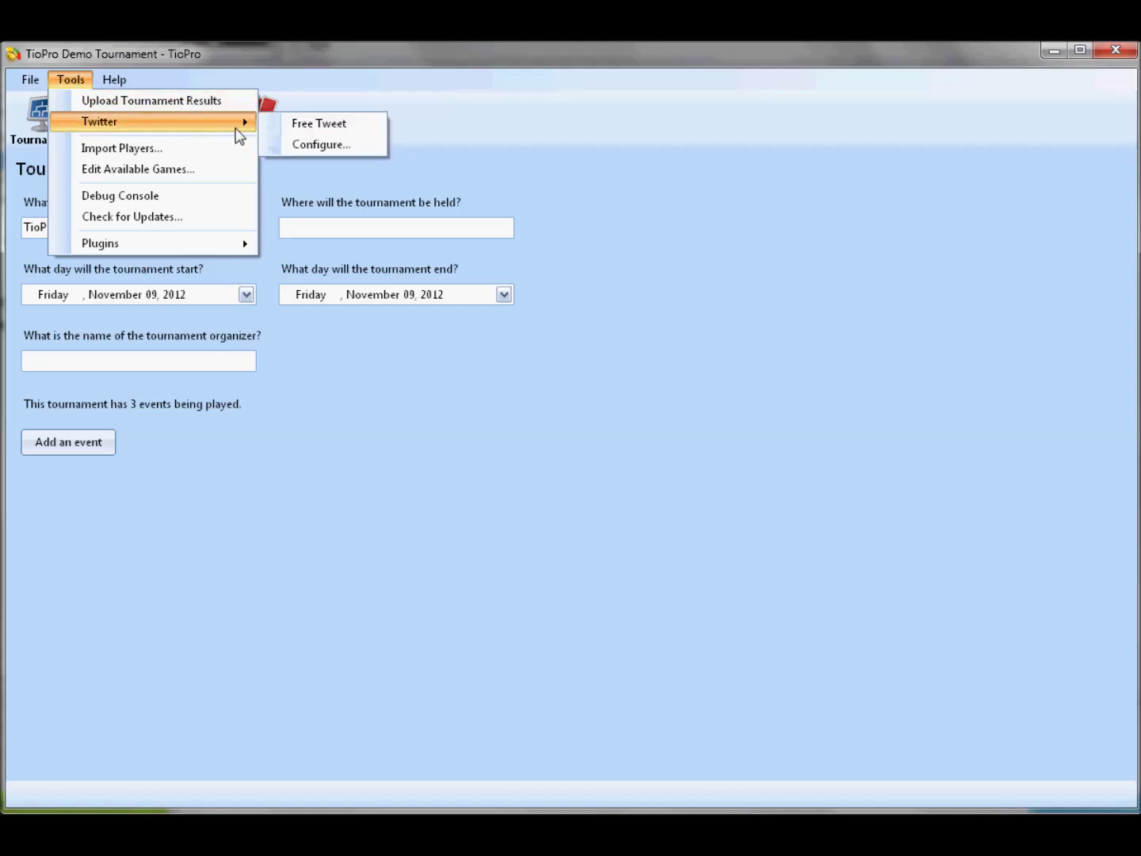
pyautogui.click(337, 127)
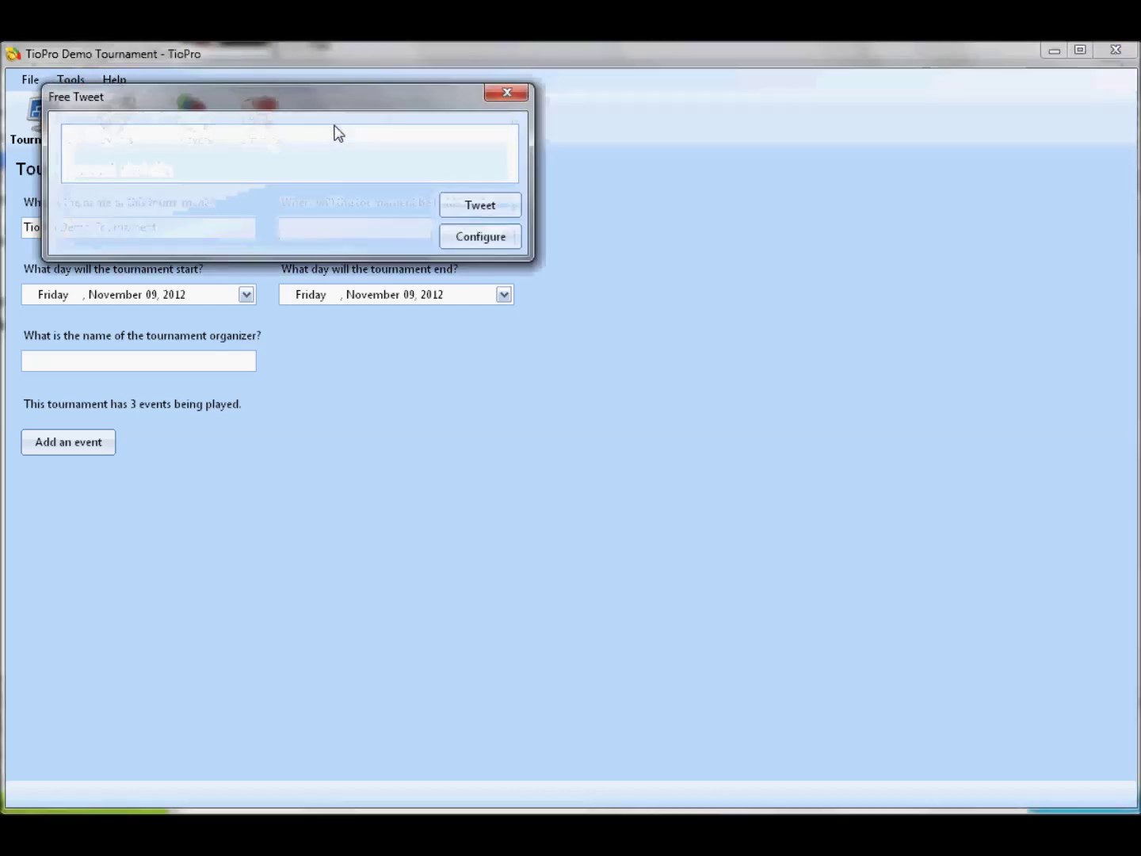
pyautogui.moveTo(238, 99); pyautogui.dragTo(356, 233)
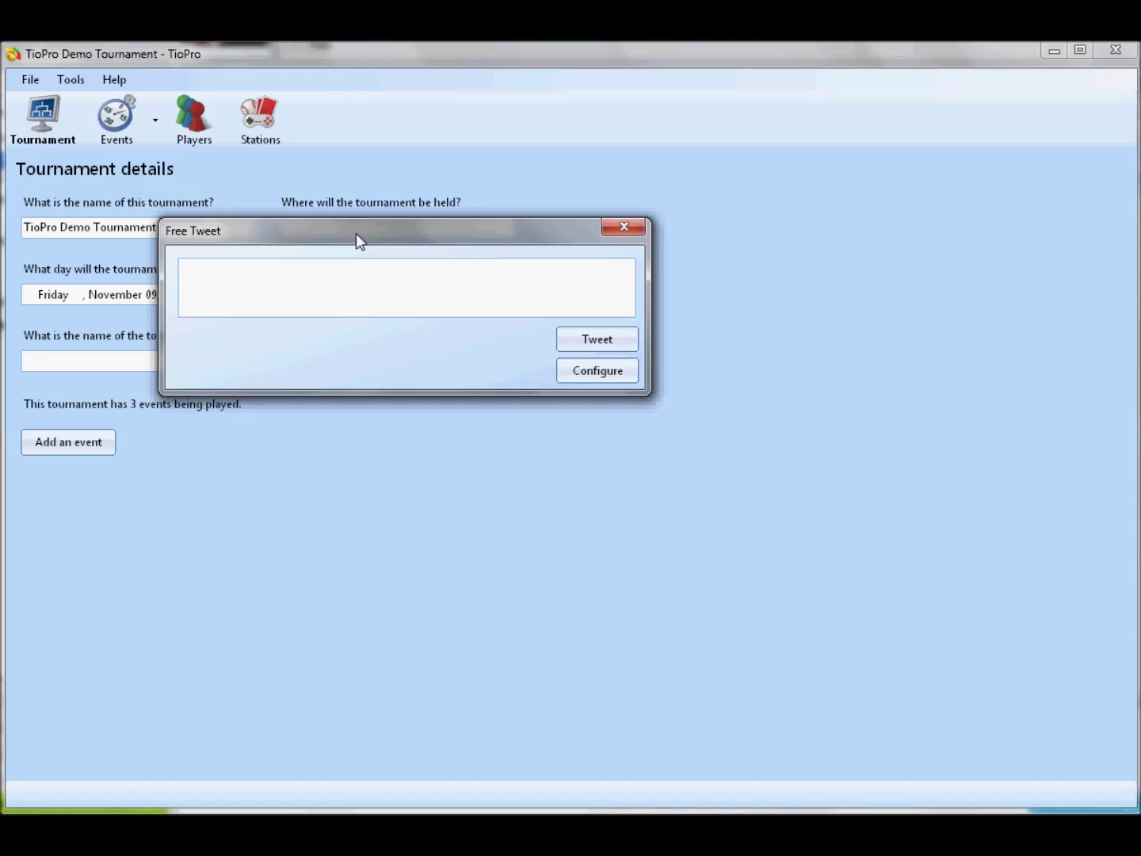
pyautogui.write('Hello we are starting soon!')
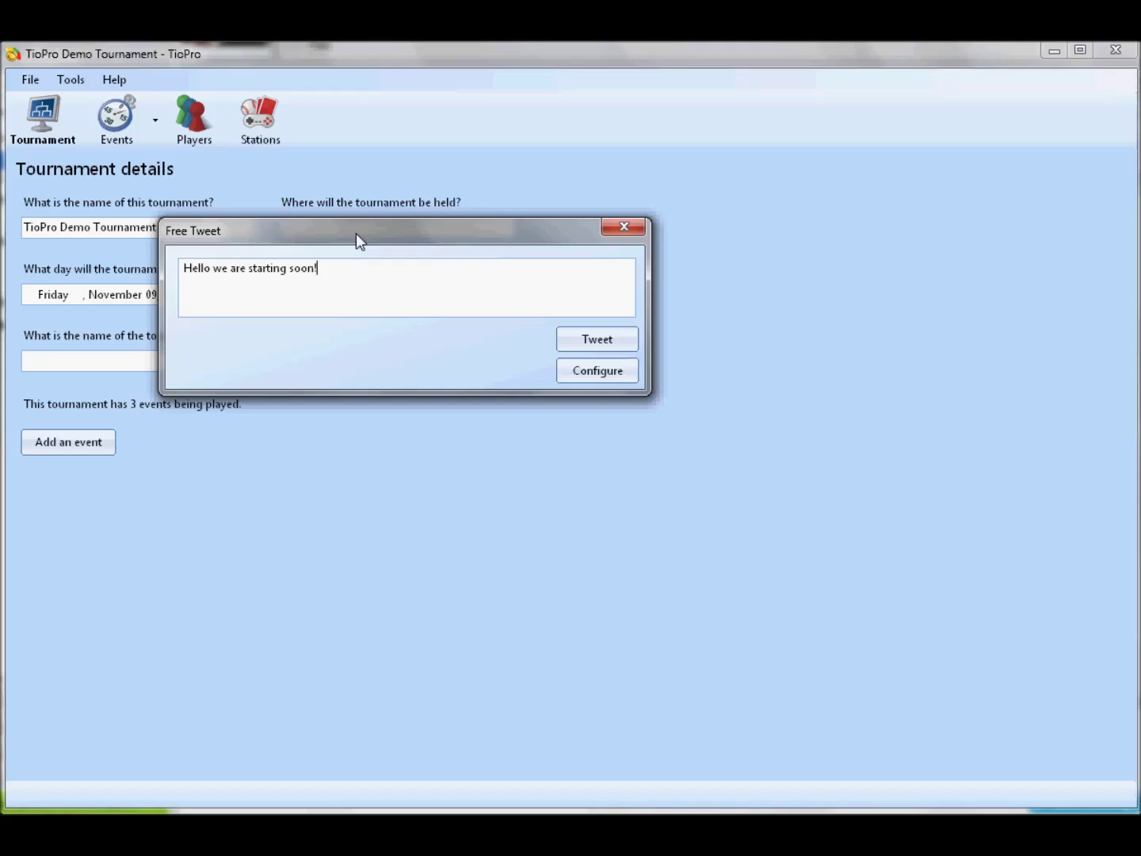
pyautogui.click(631, 370)
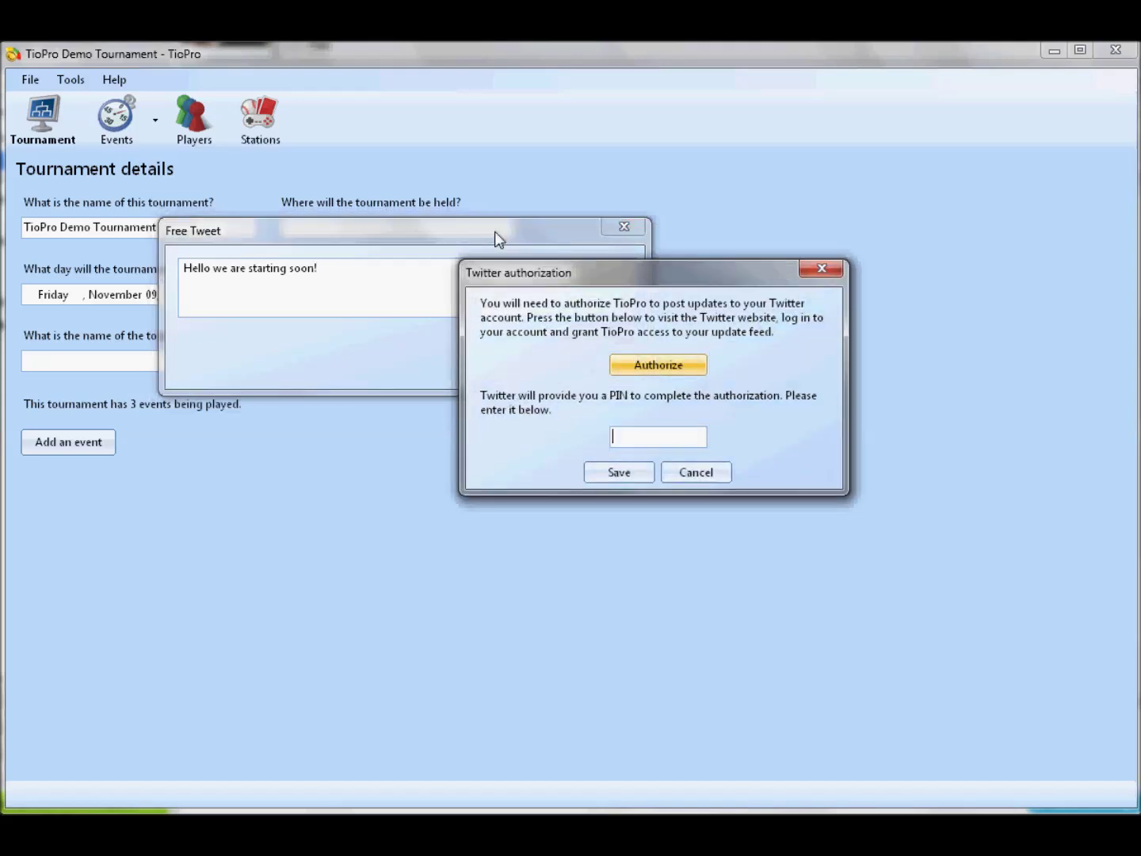
pyautogui.click(712, 472)
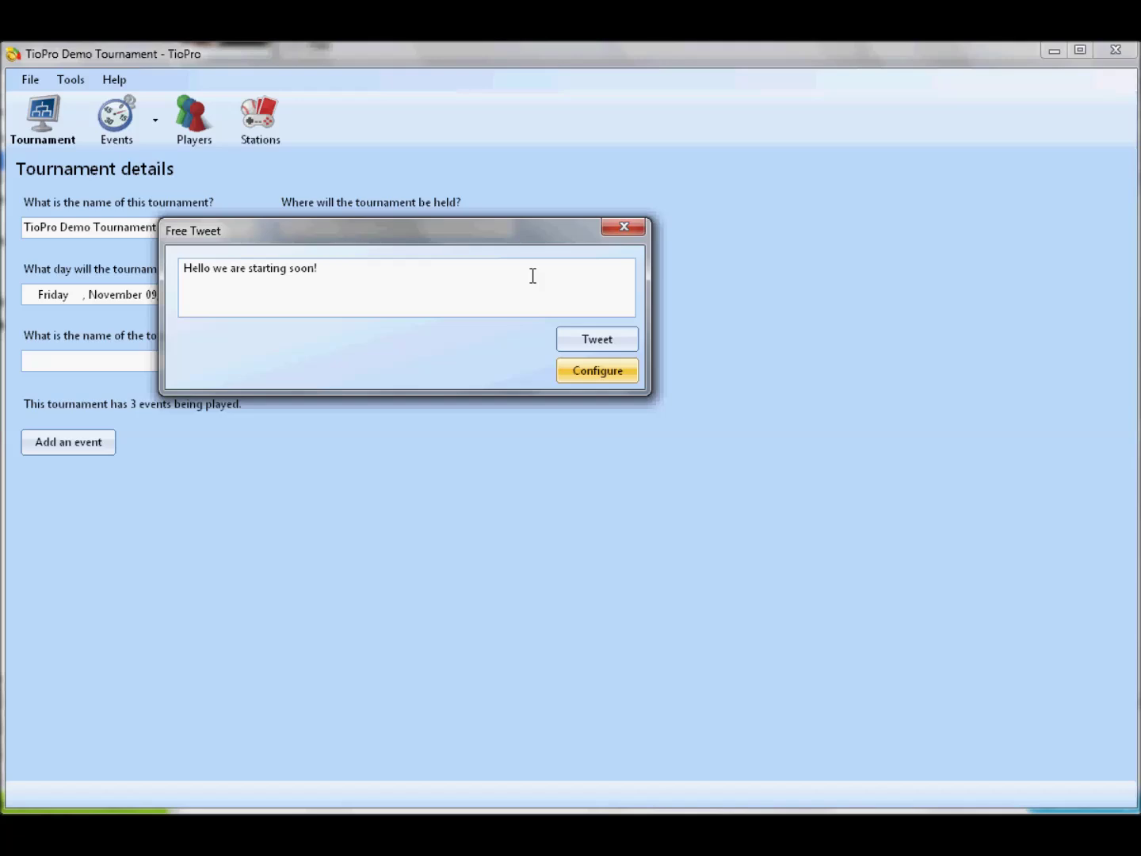
# - Close the tweet draft and view the Streaming TV 1 station on the Stations page
pyautogui.click(624, 228)
pyautogui.click(259, 127)
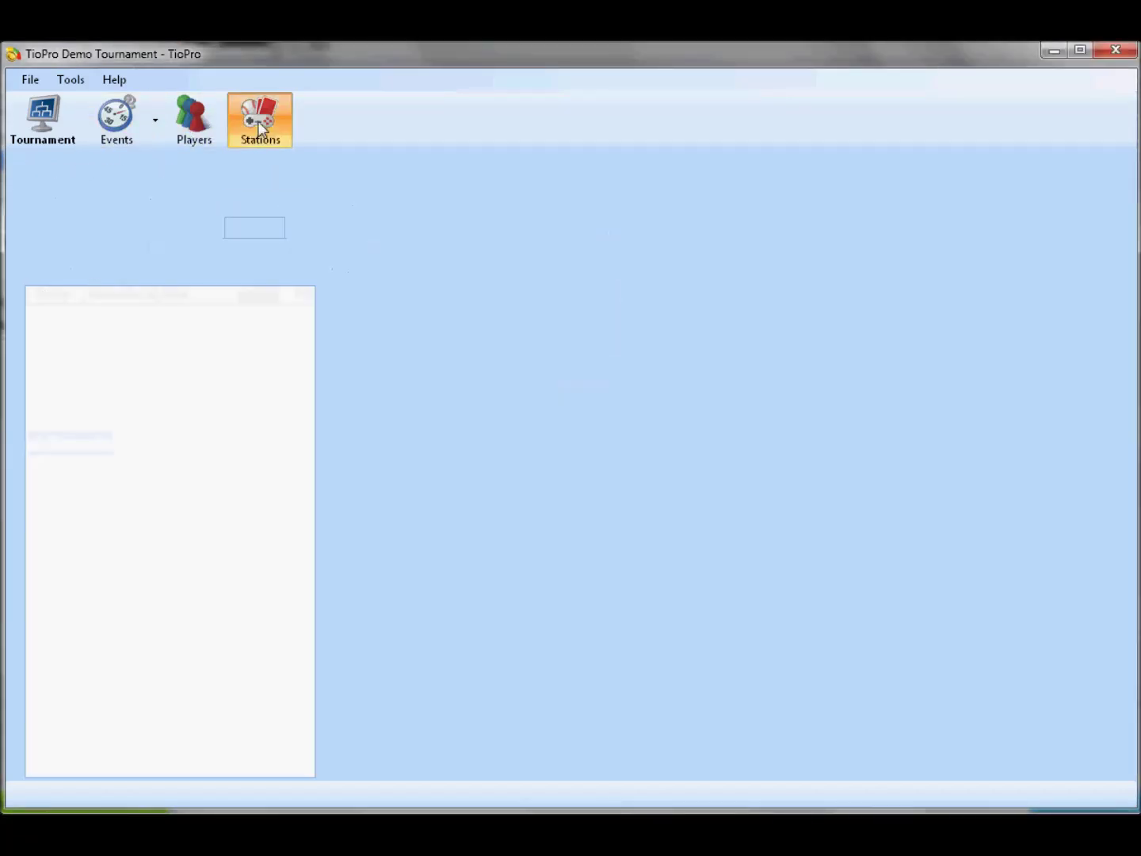
pyautogui.click(60, 321)
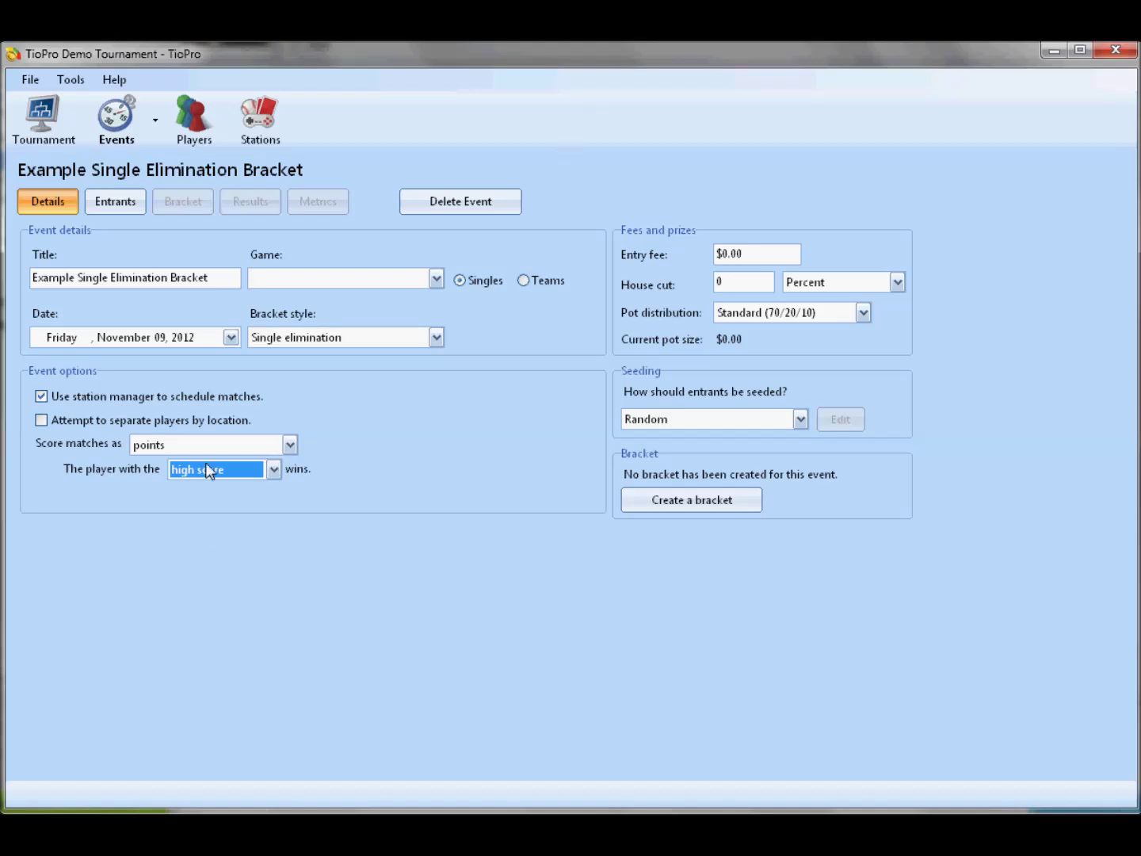
# - Set winner/loser scoring, then mark Champ the winner over Joe in the double elimination semis
pyautogui.click(187, 448)
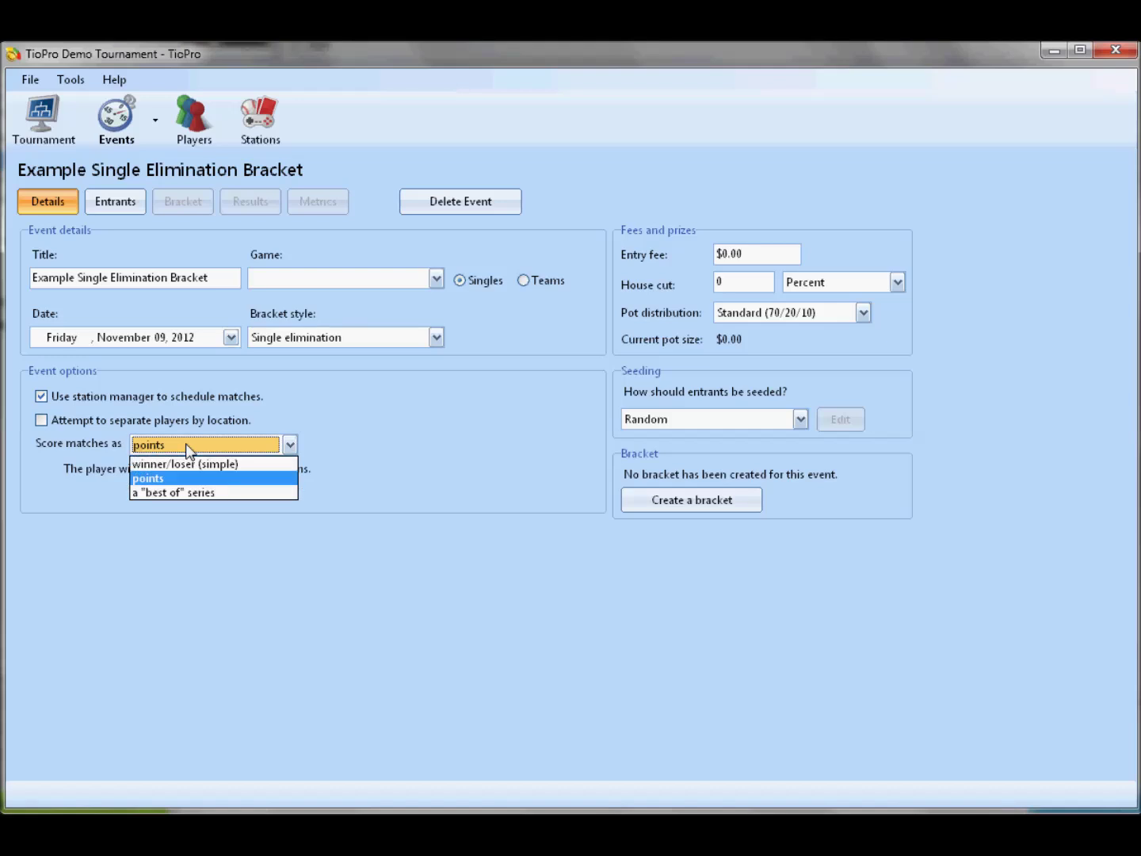
pyautogui.click(187, 463)
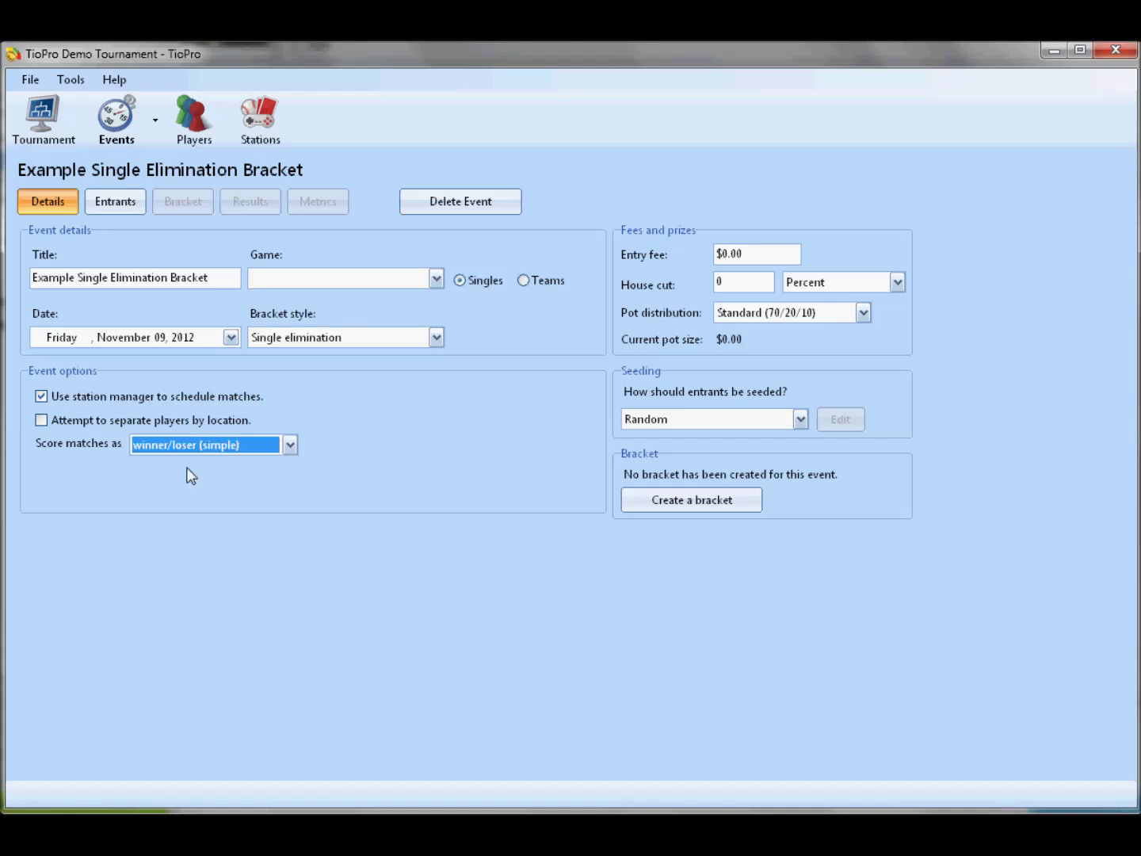
pyautogui.click(117, 119)
pyautogui.click(154, 186)
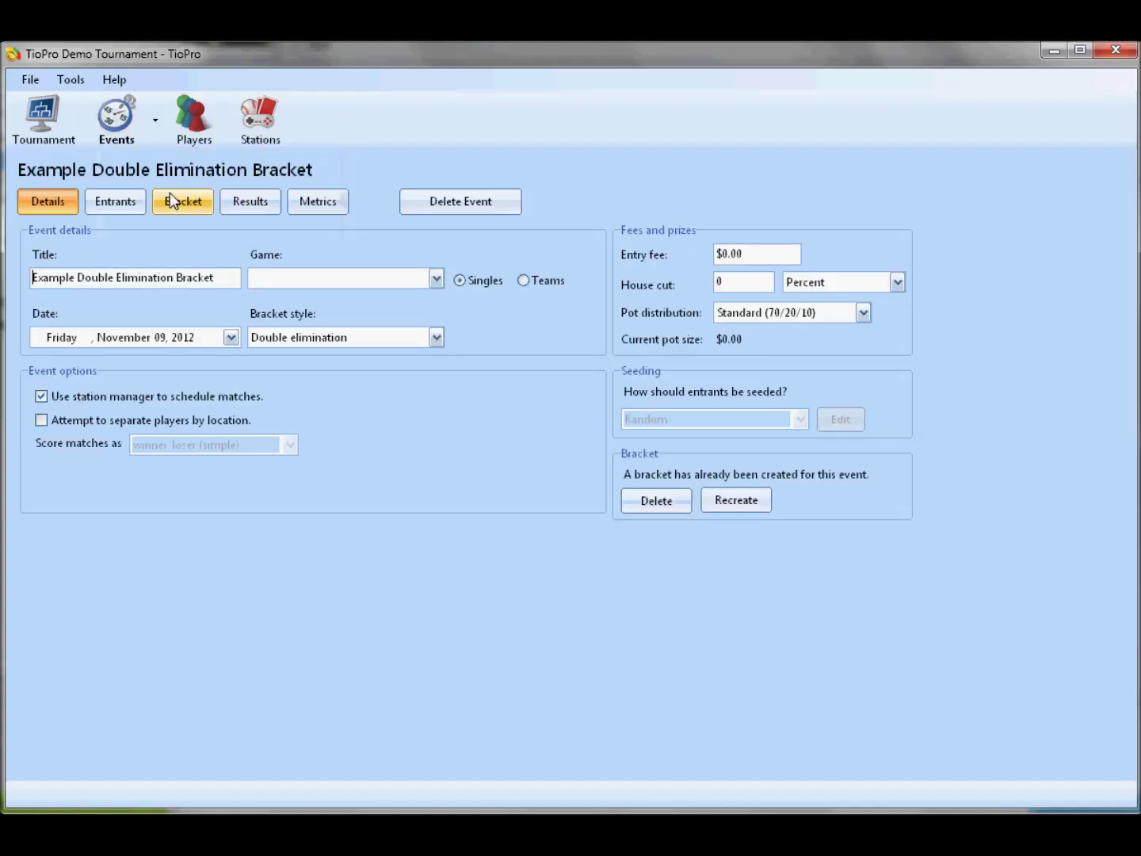
pyautogui.click(173, 201)
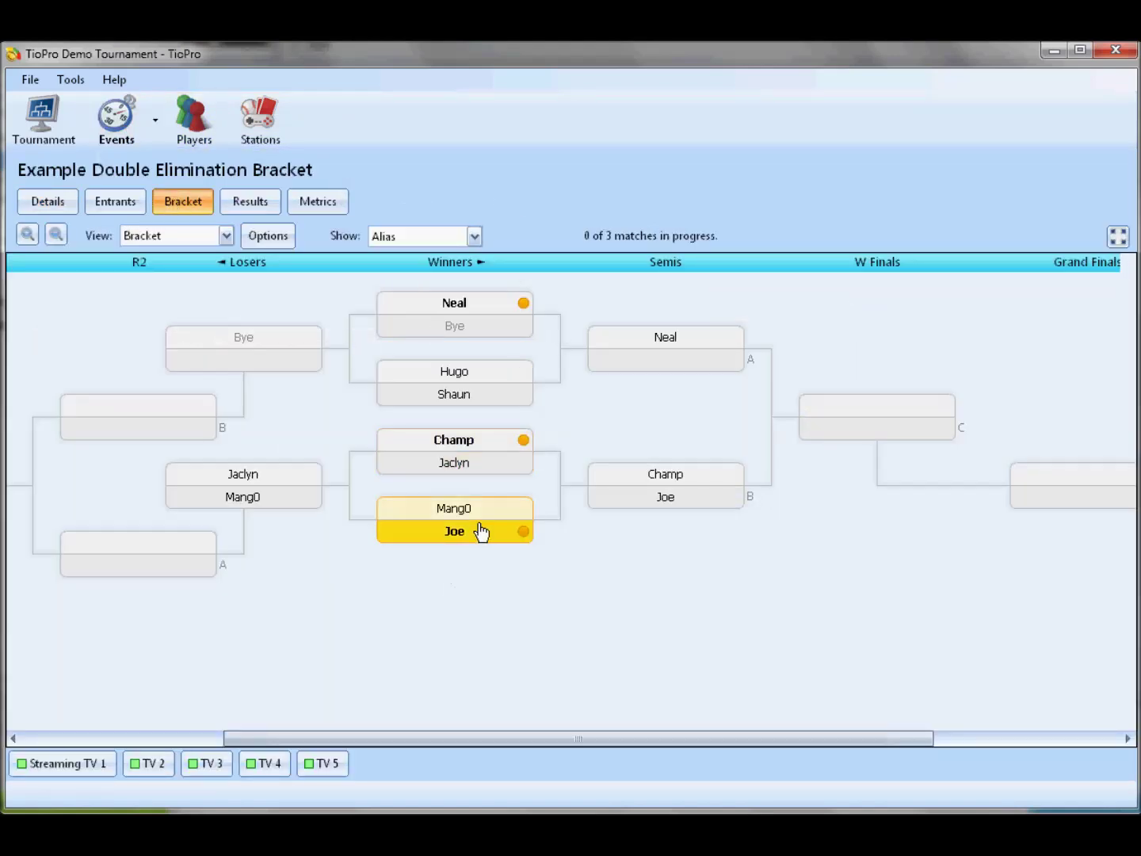
pyautogui.click(668, 475)
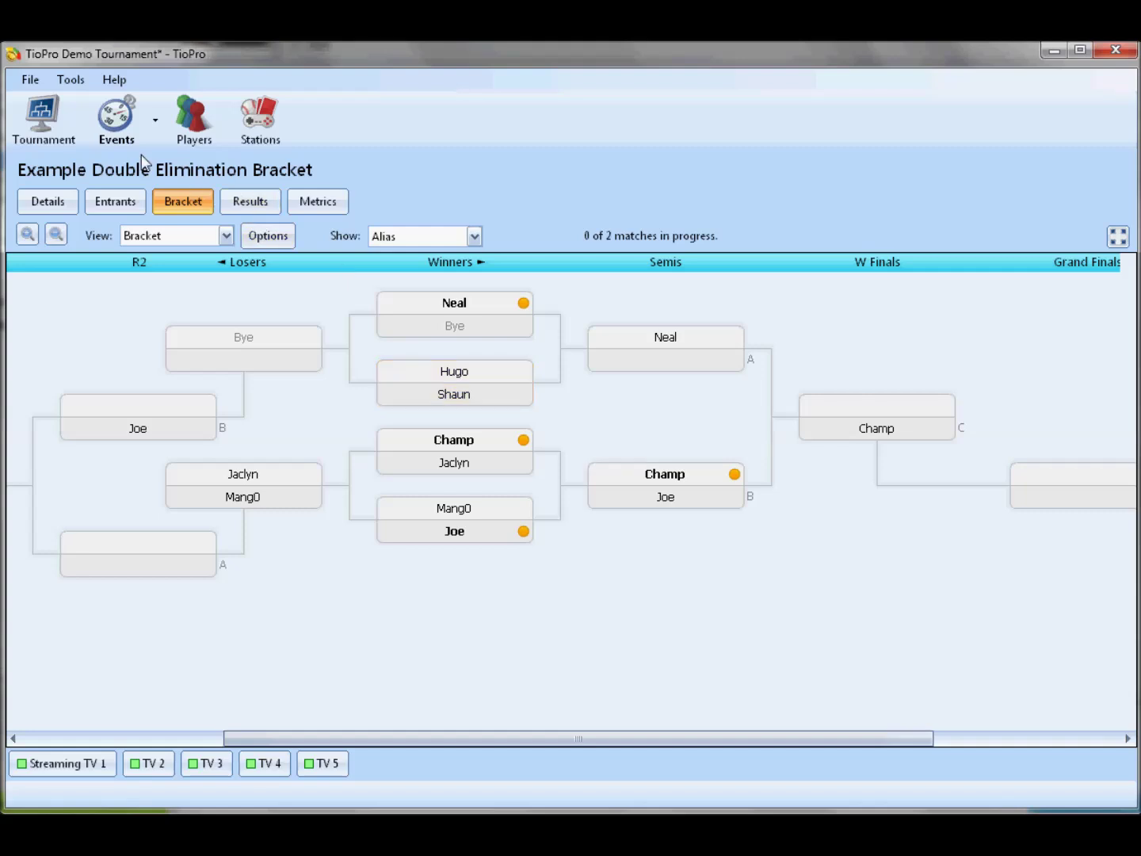
# - Return to the Example Single Elimination Bracket and set match scoring to points
pyautogui.click(119, 118)
pyautogui.click(152, 225)
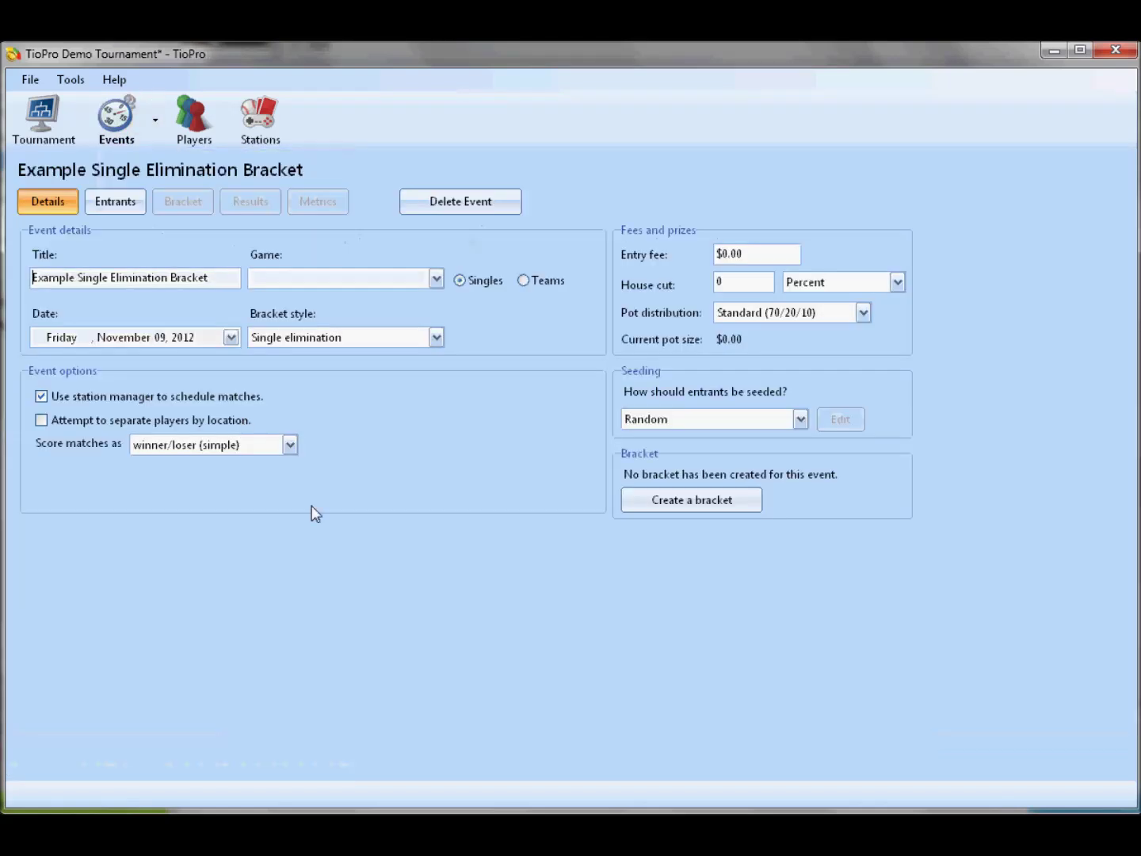
pyautogui.click(203, 445)
pyautogui.click(214, 475)
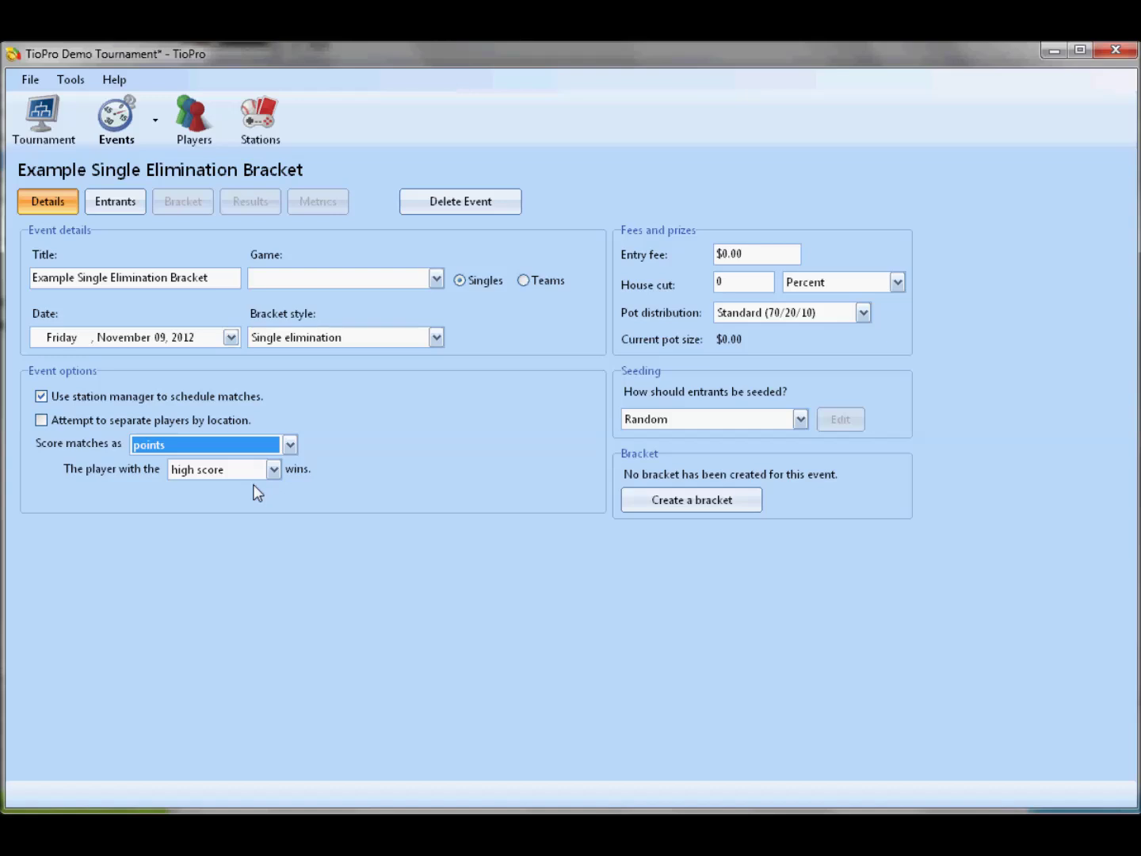
# - Change the winning condition from high score to lowest score wins
pyautogui.click(204, 470)
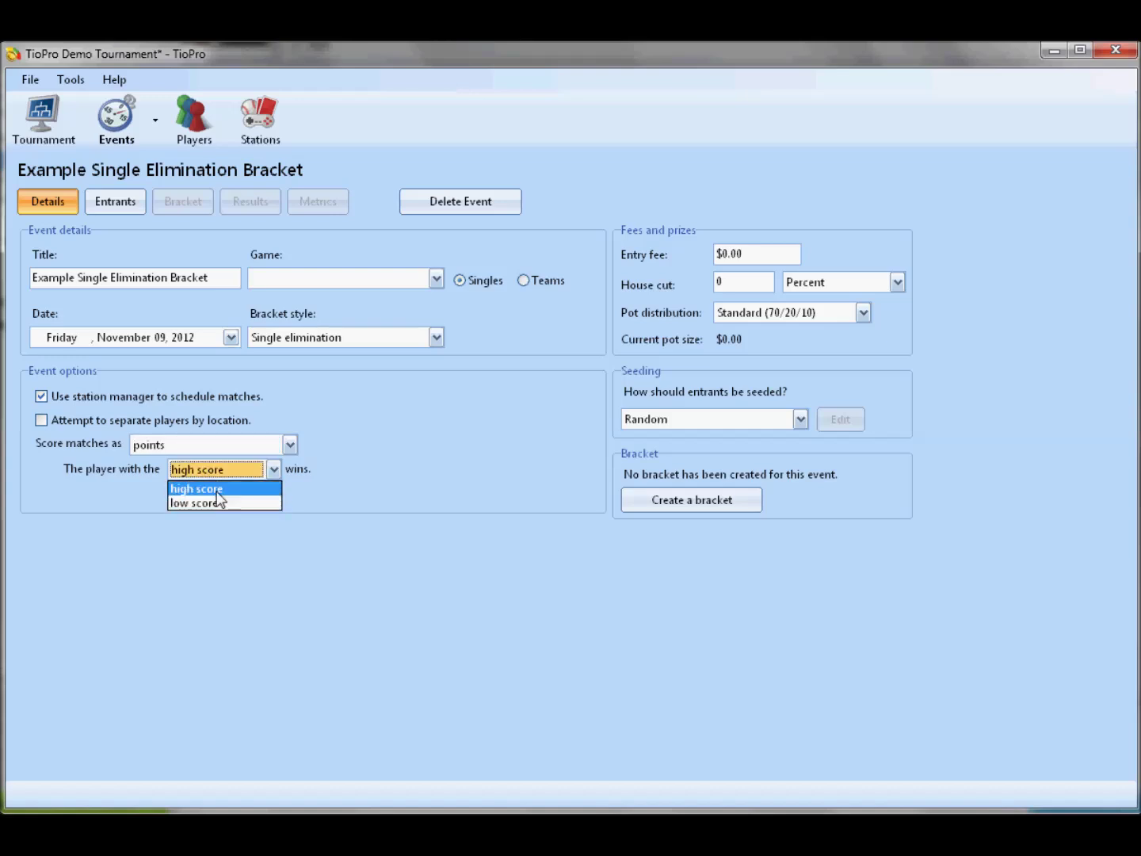
pyautogui.click(212, 488)
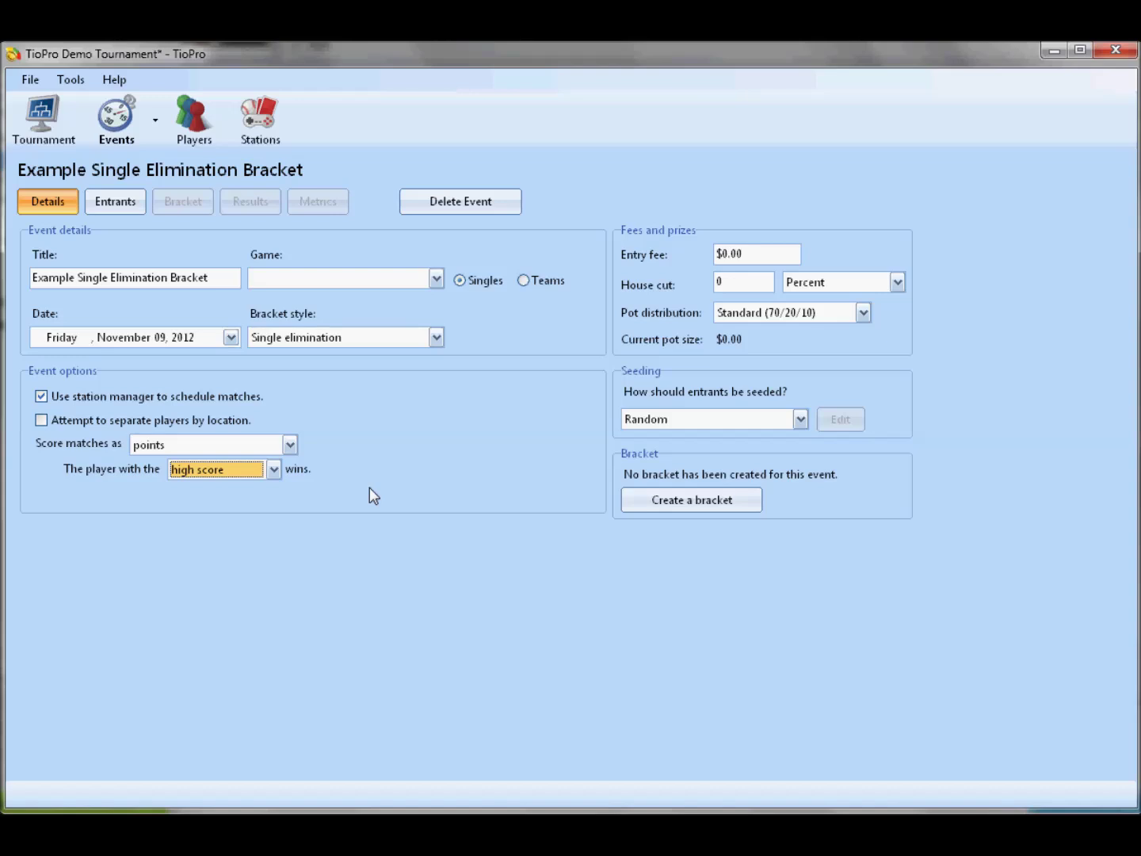
pyautogui.click(204, 471)
pyautogui.click(213, 504)
# - Score matches as a best-of series with individual games, trying points then winner/loser
pyautogui.click(176, 445)
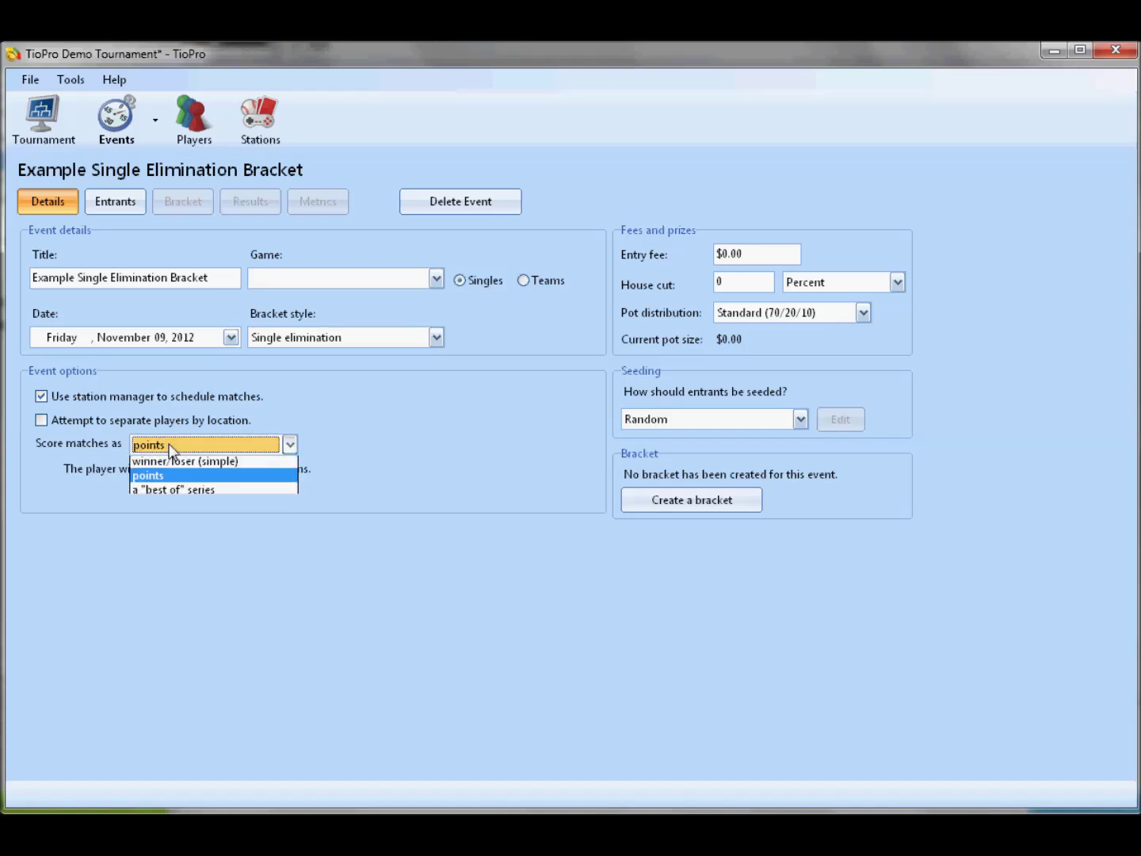
pyautogui.click(175, 447)
pyautogui.click(176, 448)
pyautogui.click(175, 493)
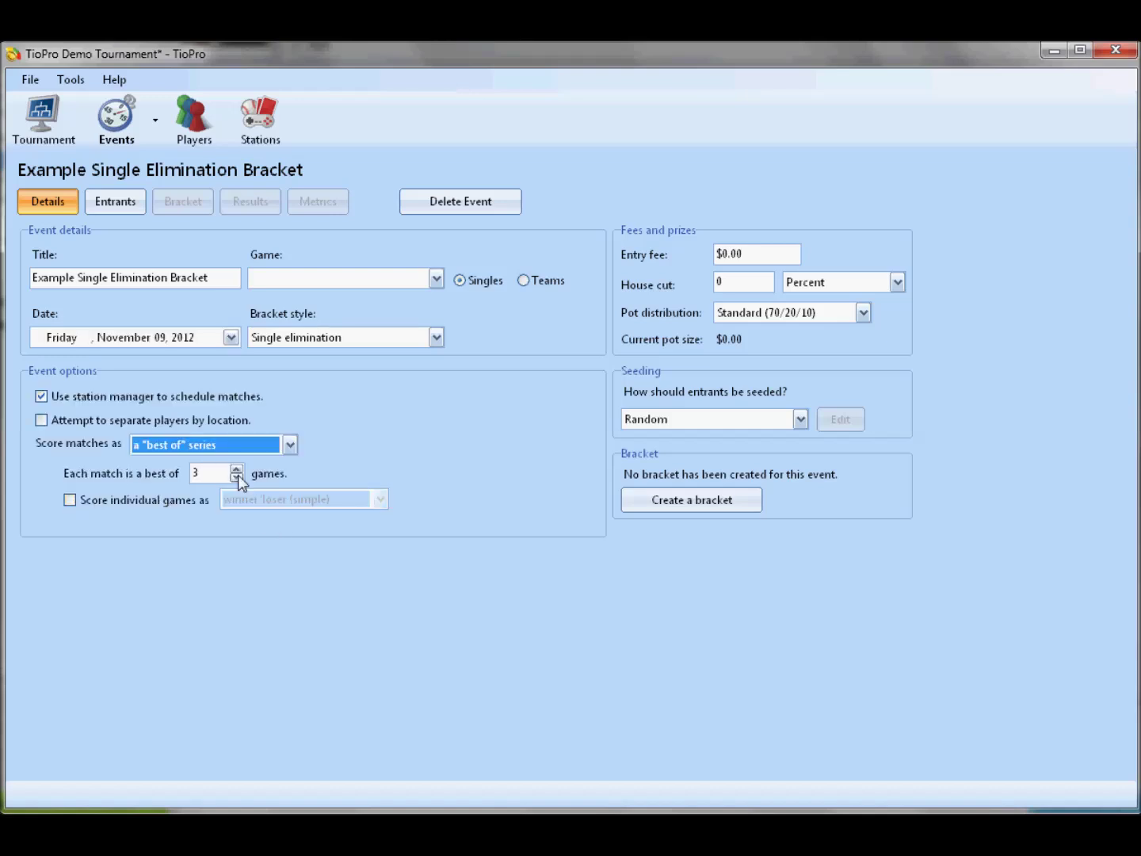
pyautogui.click(166, 502)
pyautogui.click(302, 501)
pyautogui.click(298, 533)
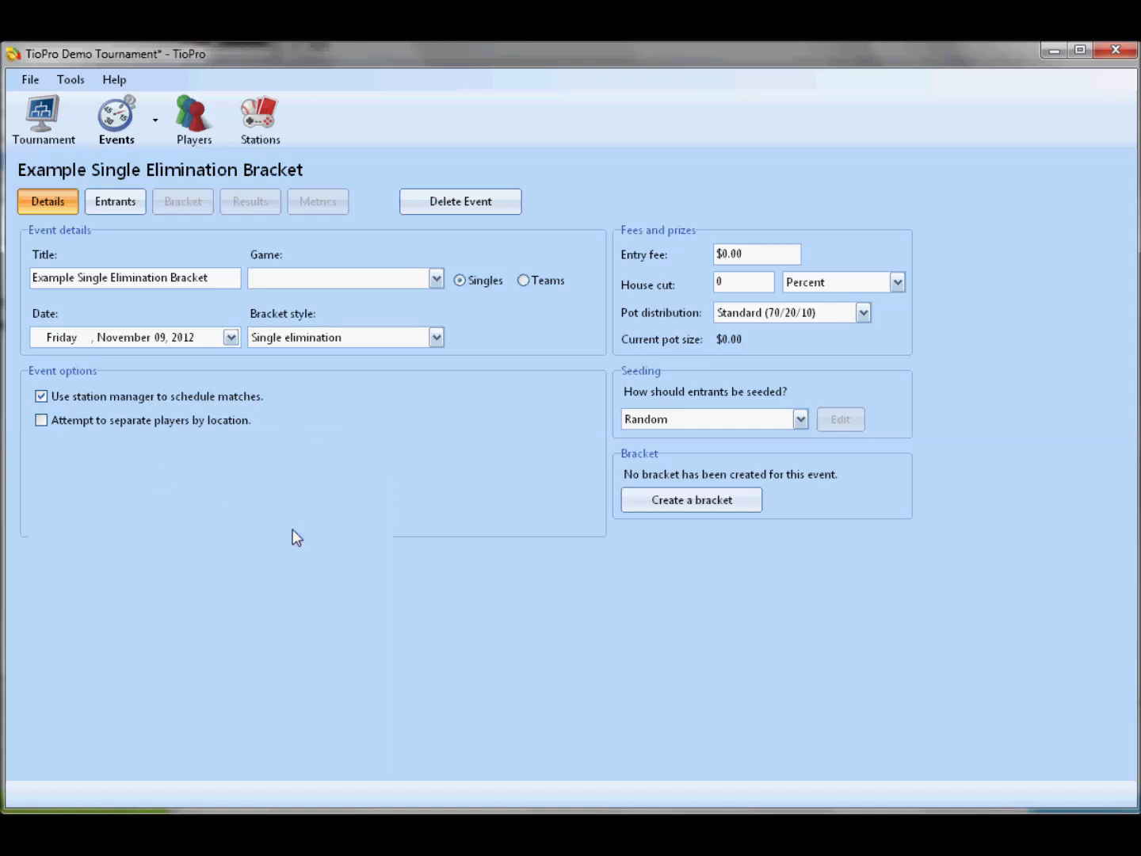
pyautogui.click(266, 531)
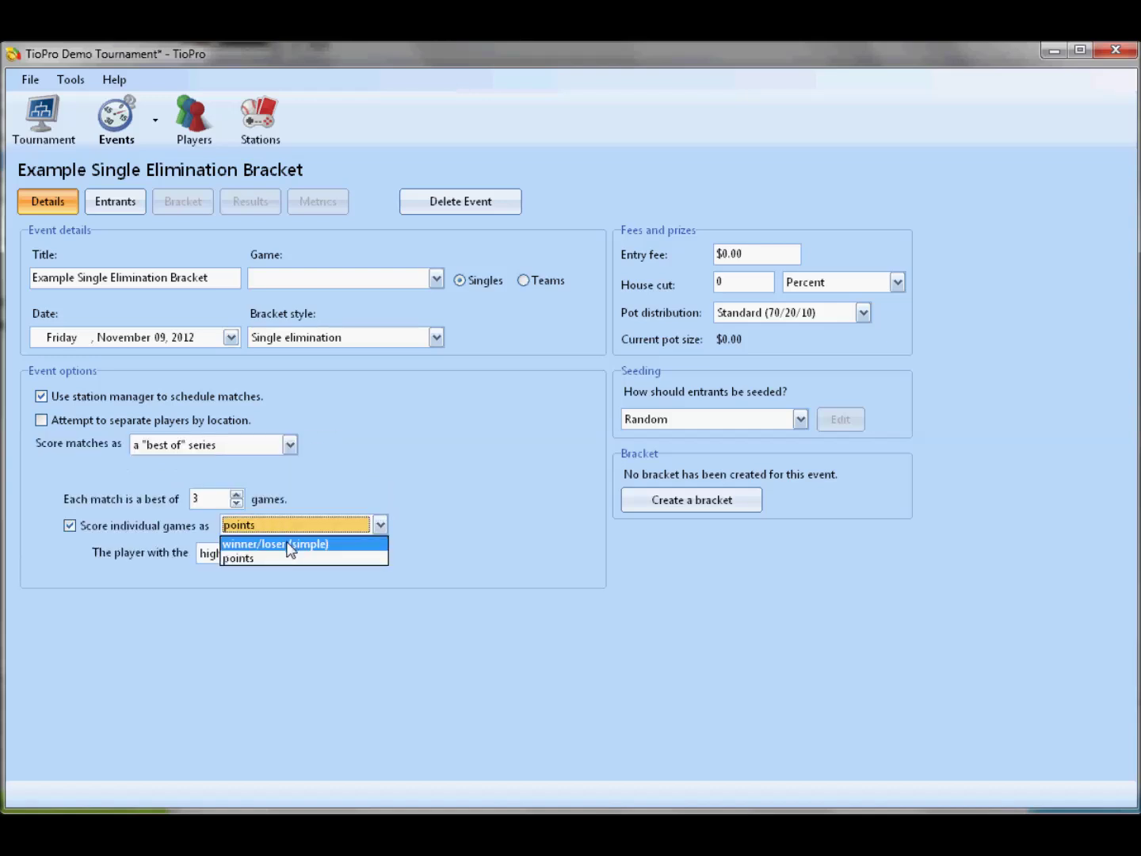
pyautogui.click(287, 542)
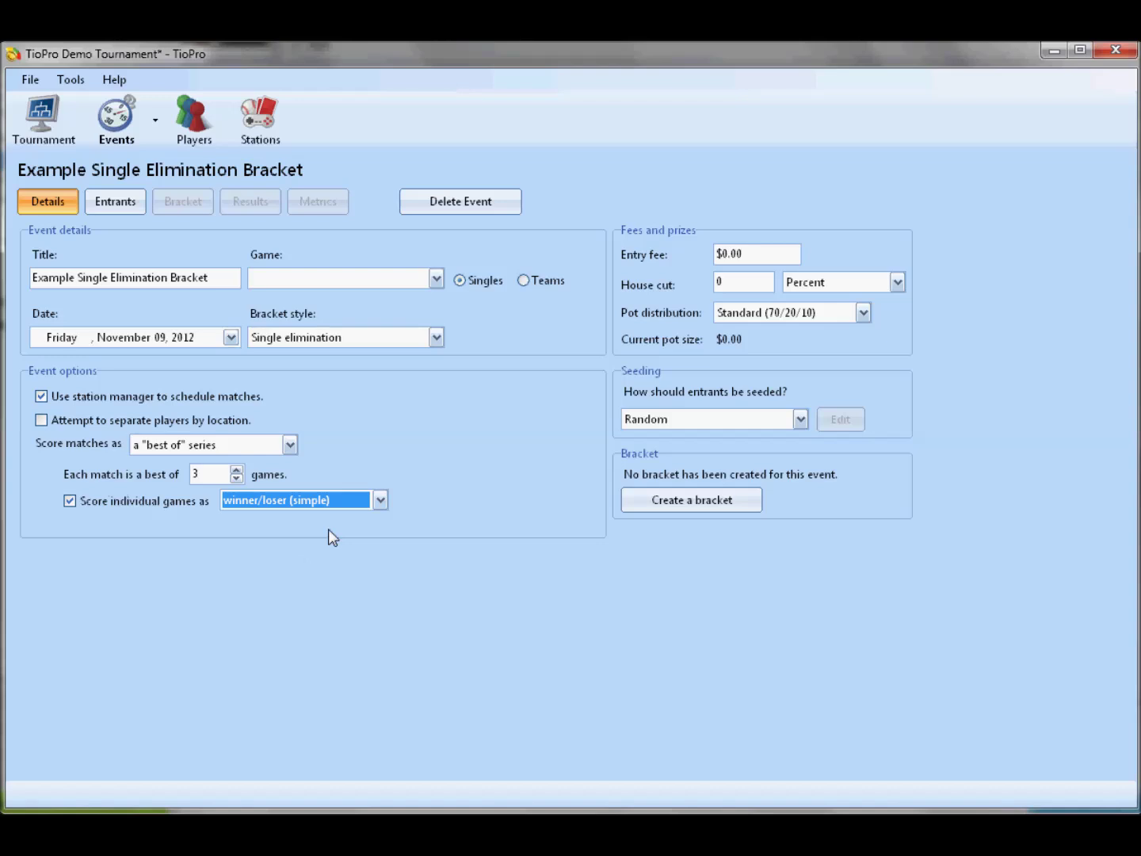
# - Turn off individual game scoring, create the bracket, and set Jaclyn's 2–1 win over Neal
pyautogui.click(155, 496)
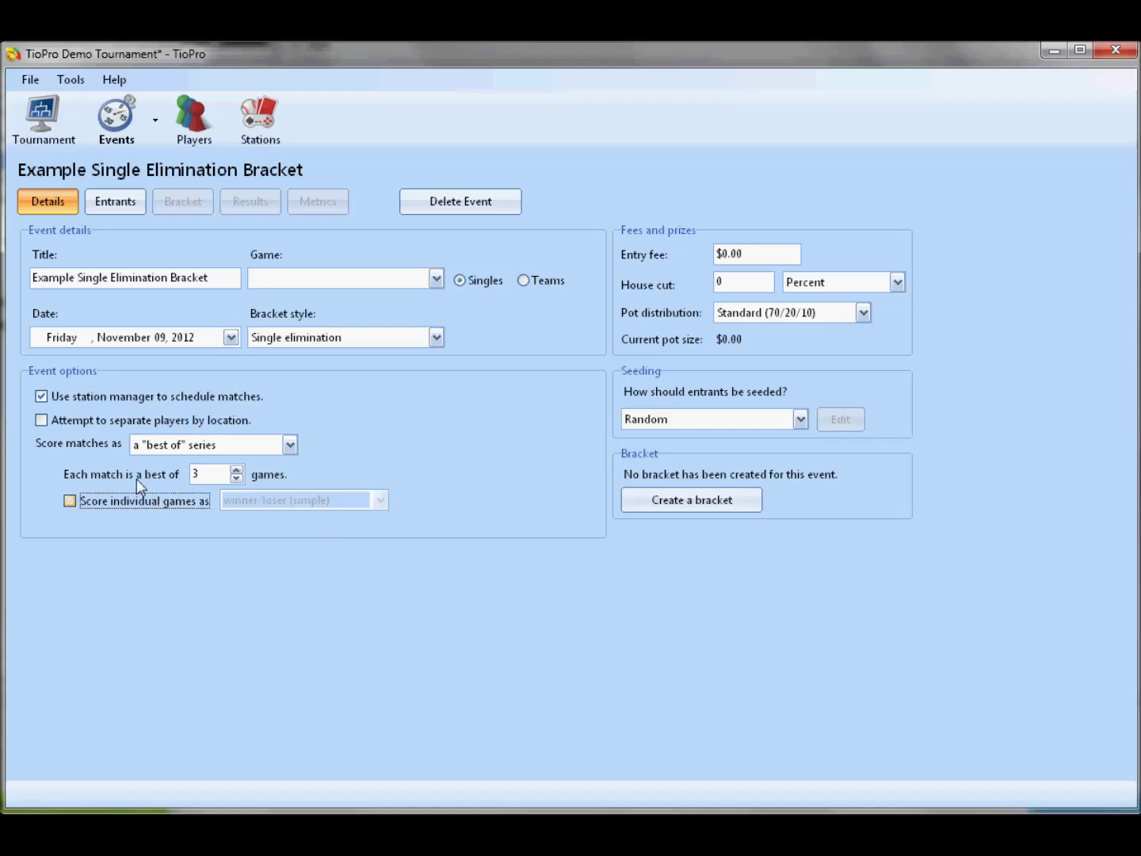
pyautogui.click(701, 500)
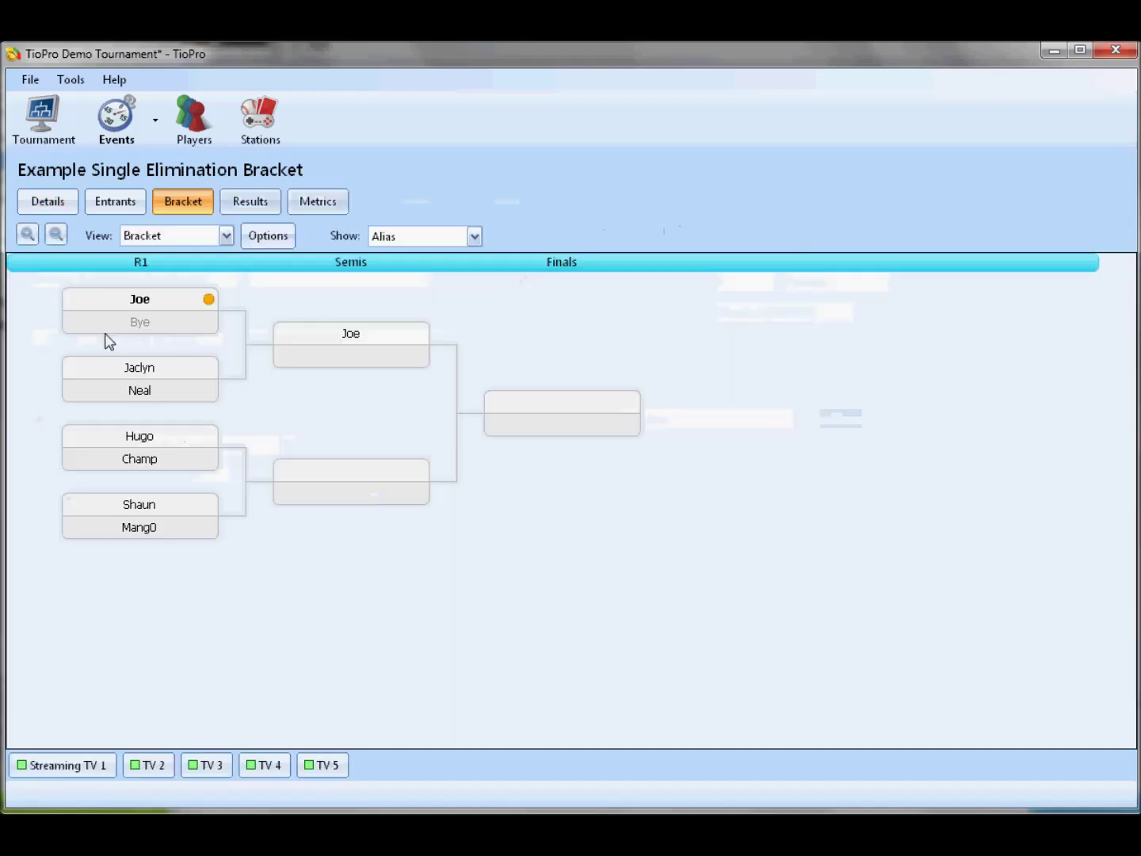
pyautogui.click(171, 392)
pyautogui.doubleClick(166, 375)
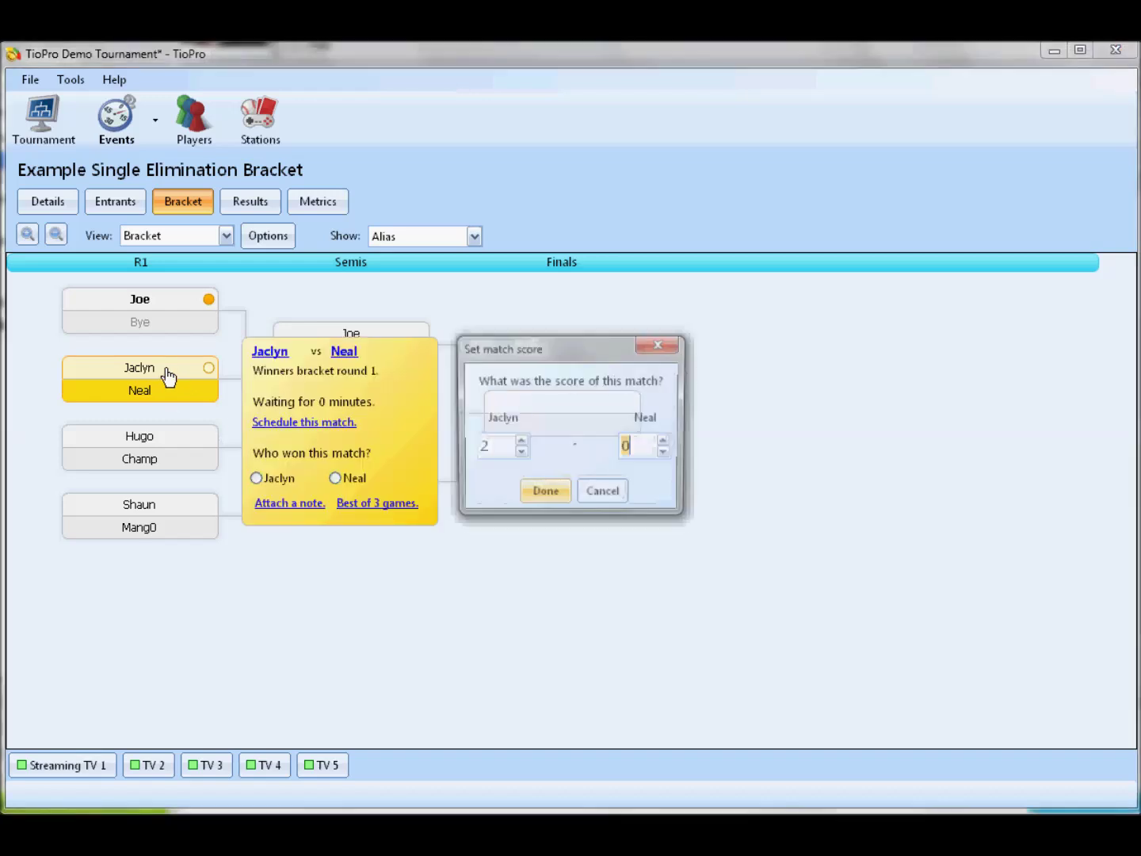
pyautogui.click(666, 442)
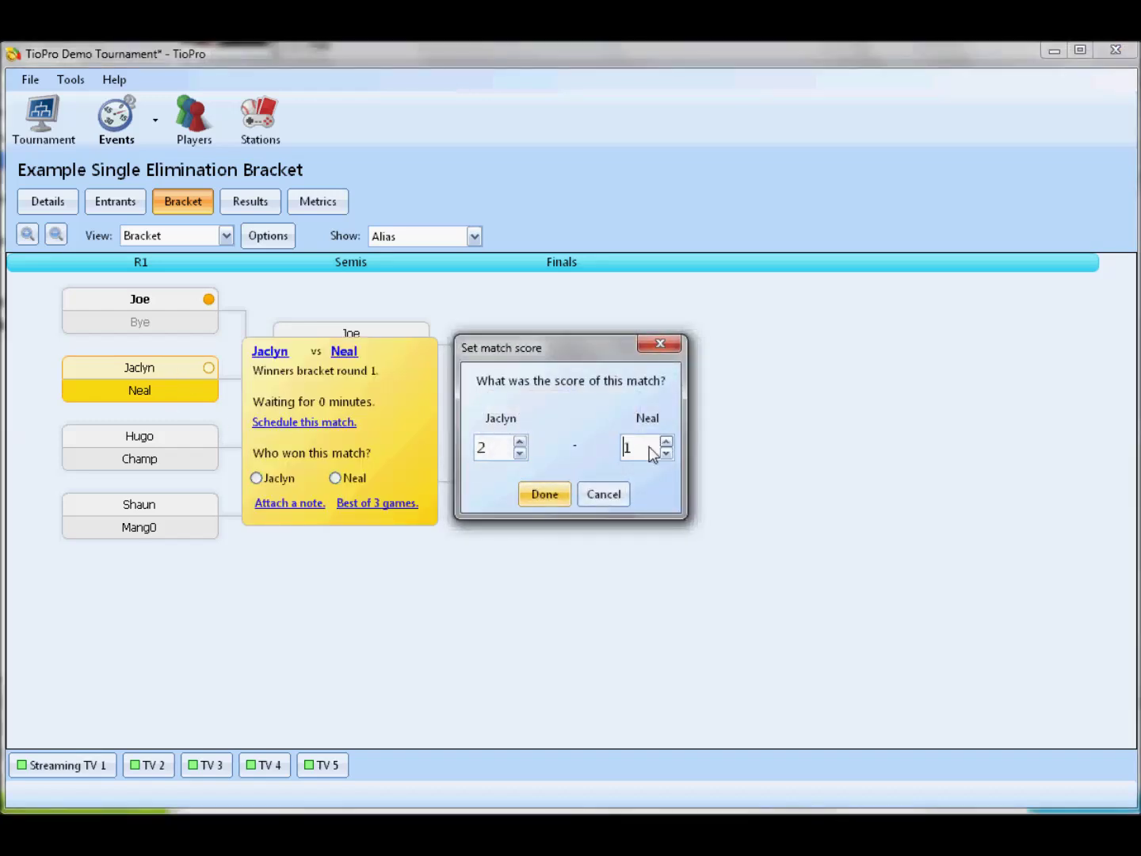
pyautogui.click(545, 495)
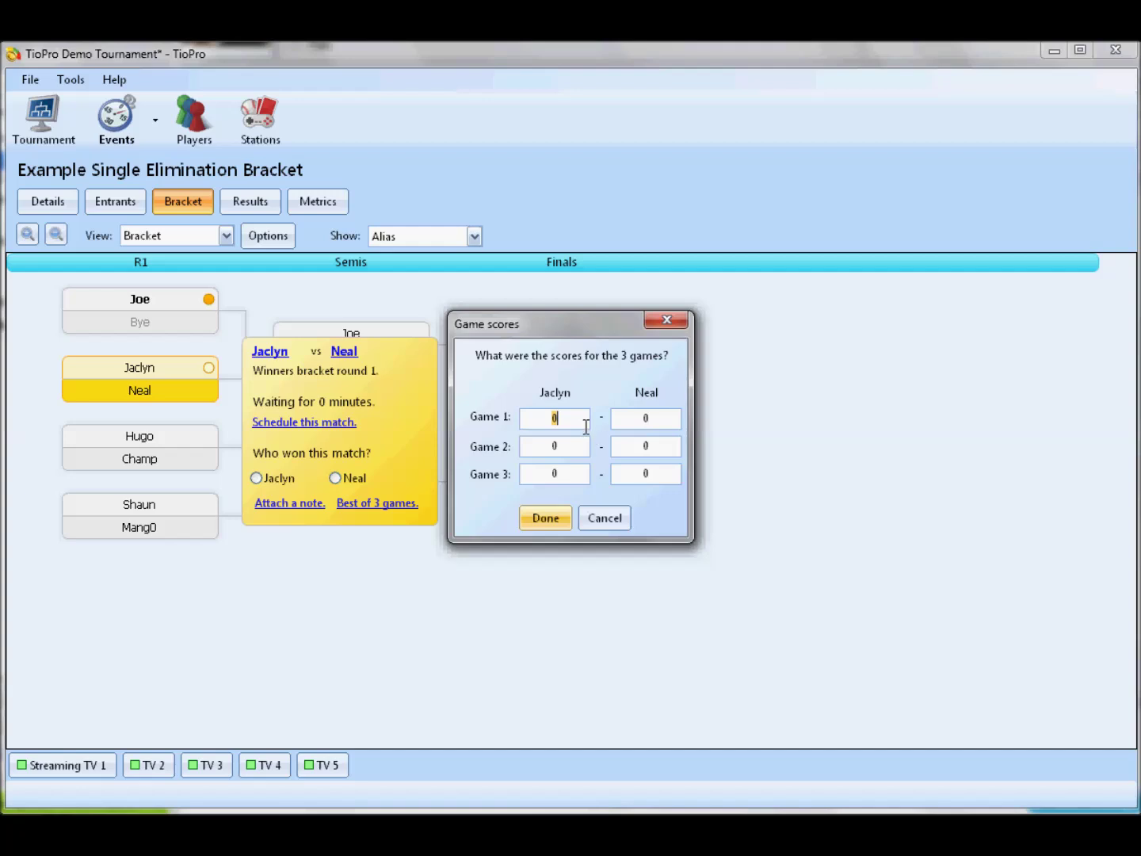
# - Enter game scores 10–0, 6–8, 12–8 for Jaclyn vs Neal, then select Hugo vs Champ
pyautogui.write('10')
pyautogui.press('Tab')
pyautogui.press('Tab')
pyautogui.press('Tab')
pyautogui.write('8')
pyautogui.hotkey('shift', 'Tab')
pyautogui.write('6')
pyautogui.press('Tab')
pyautogui.press('Tab')
pyautogui.write('12')
pyautogui.press('Tab')
pyautogui.click(528, 522)
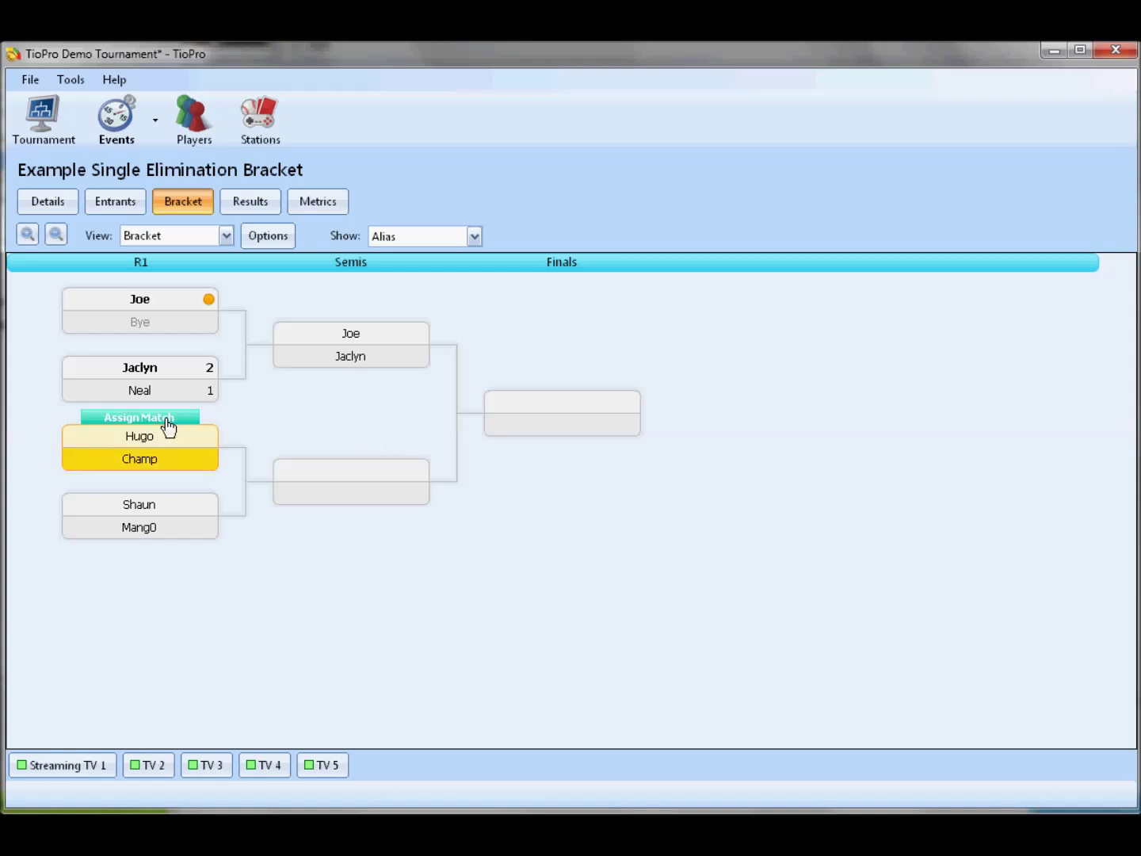
pyautogui.click(167, 418)
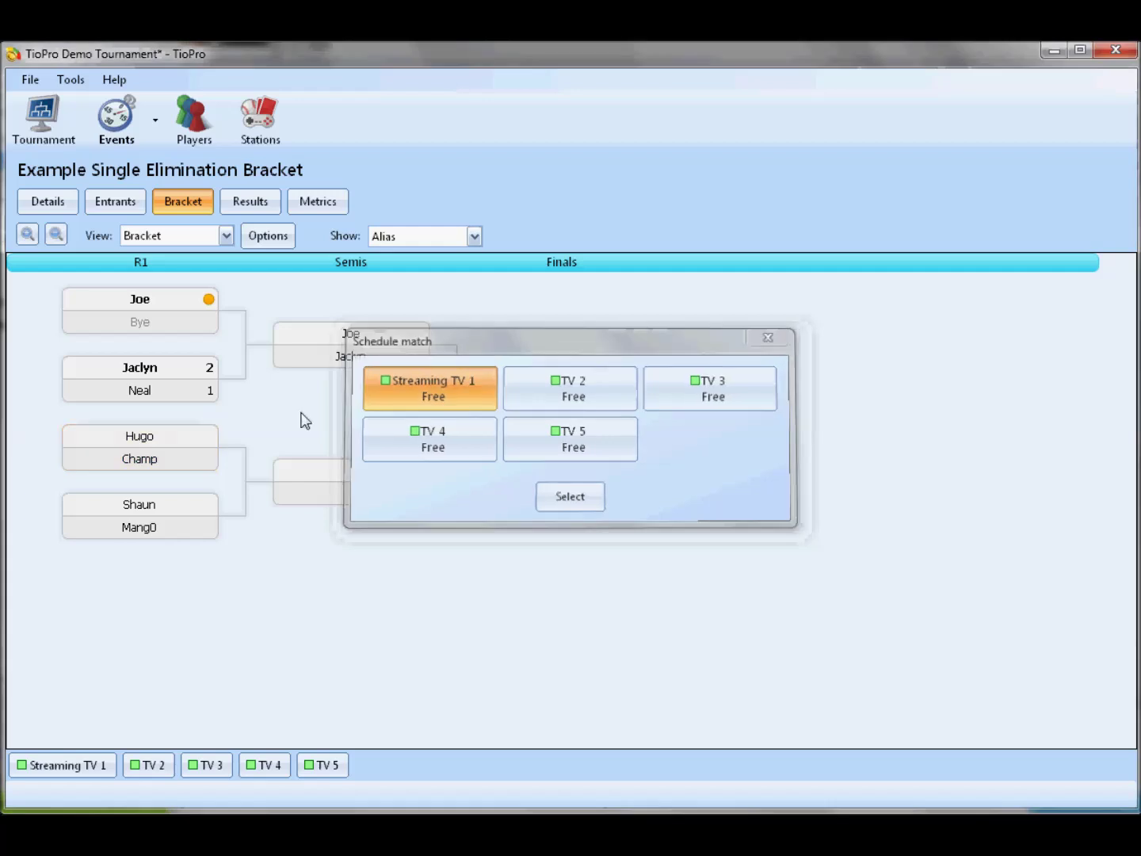
pyautogui.doubleClick(176, 444)
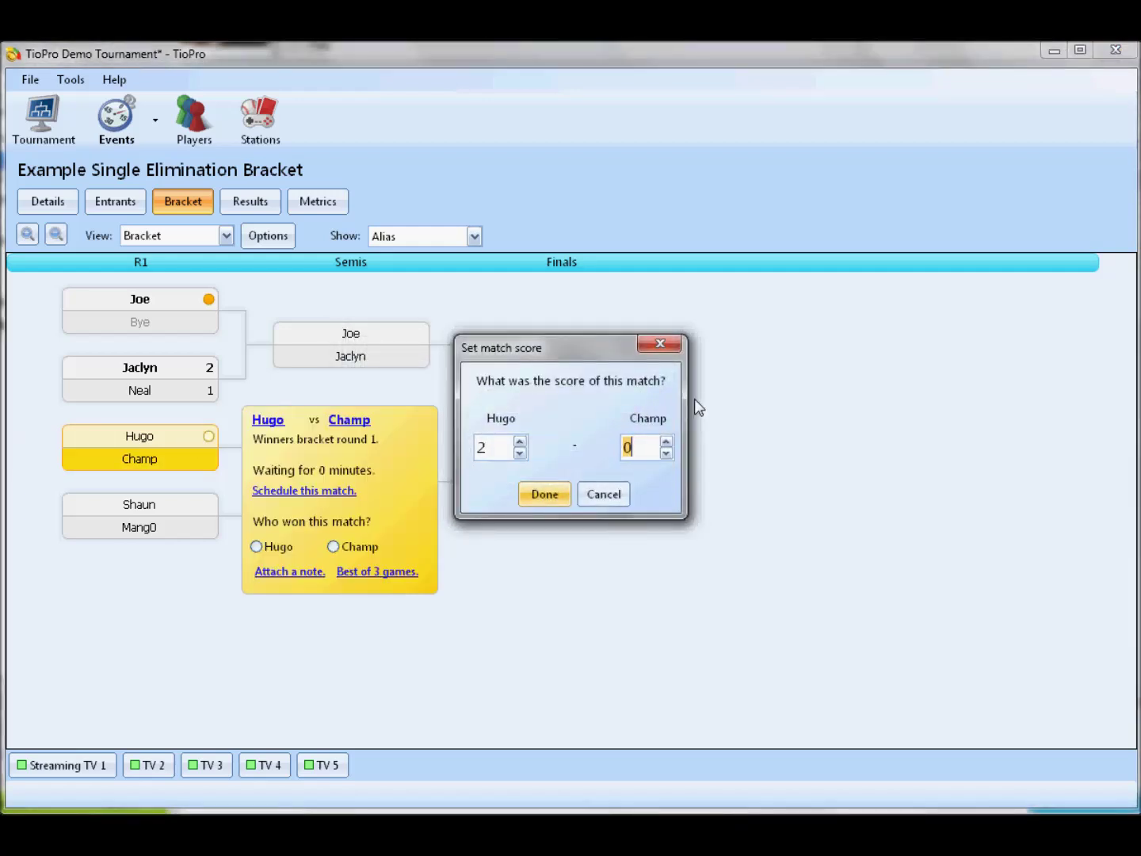
pyautogui.write('3')
pyautogui.click(599, 492)
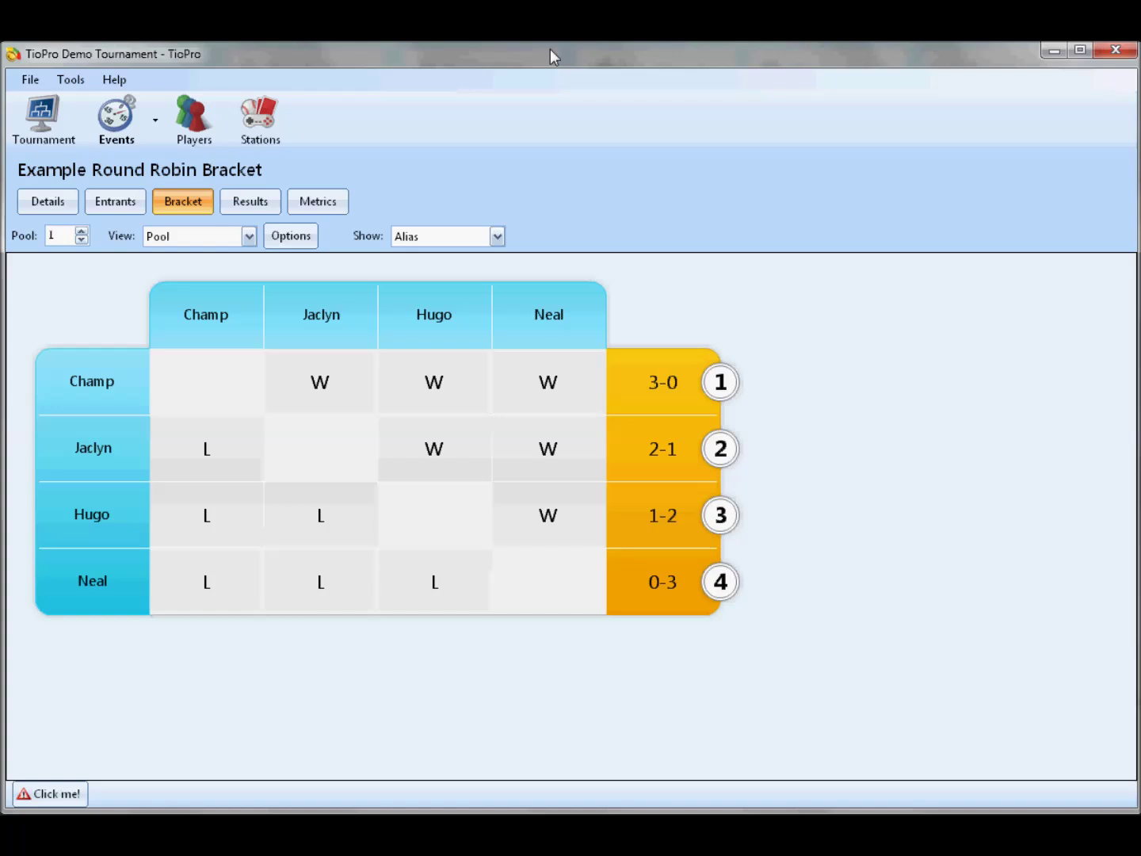
# - Delete the round robin's bracket, score matches as best-of-3 series, and recreate the bracket
pyautogui.click(49, 203)
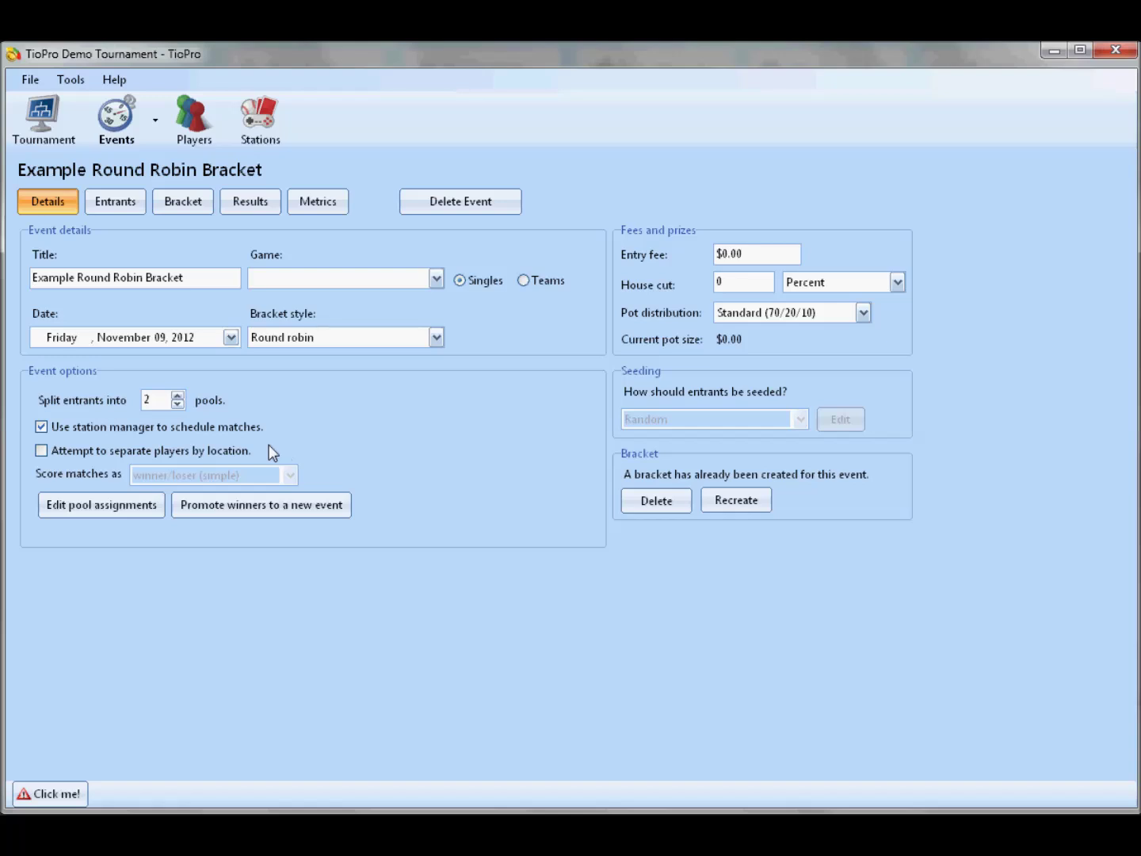
pyautogui.click(657, 502)
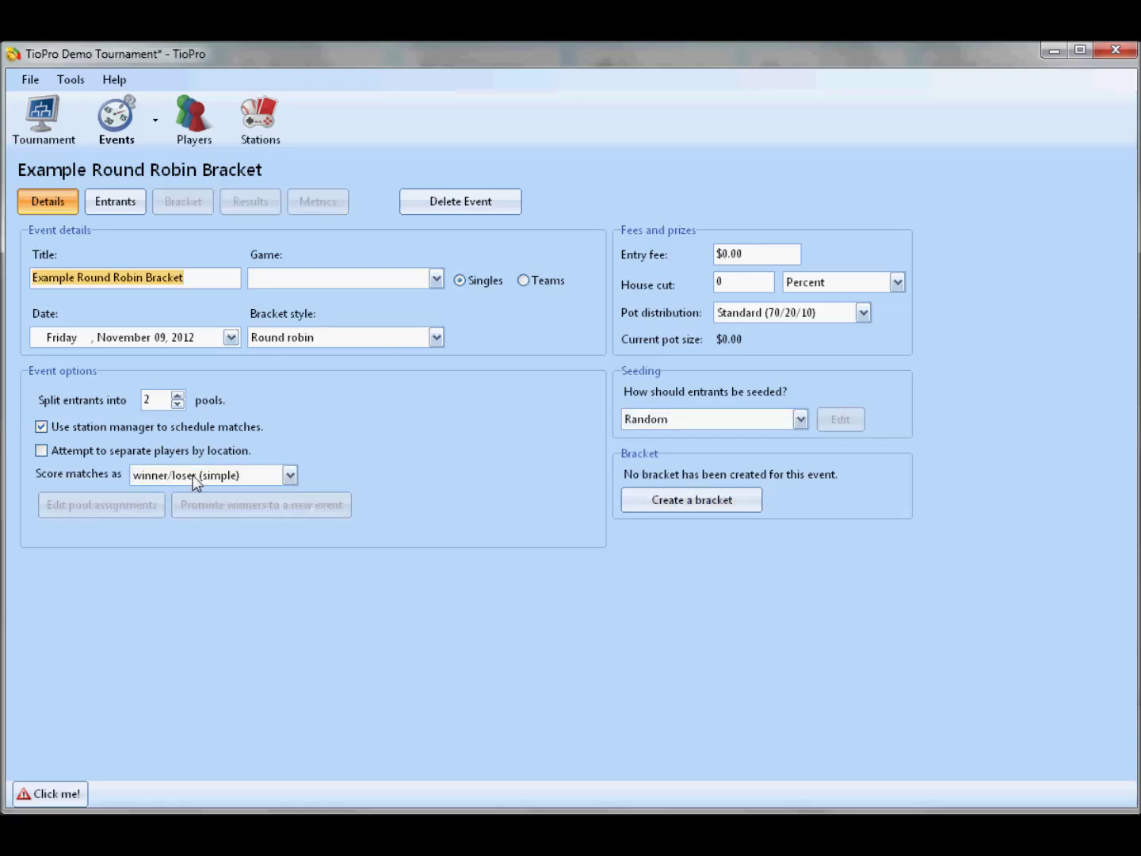
pyautogui.click(190, 475)
pyautogui.click(176, 493)
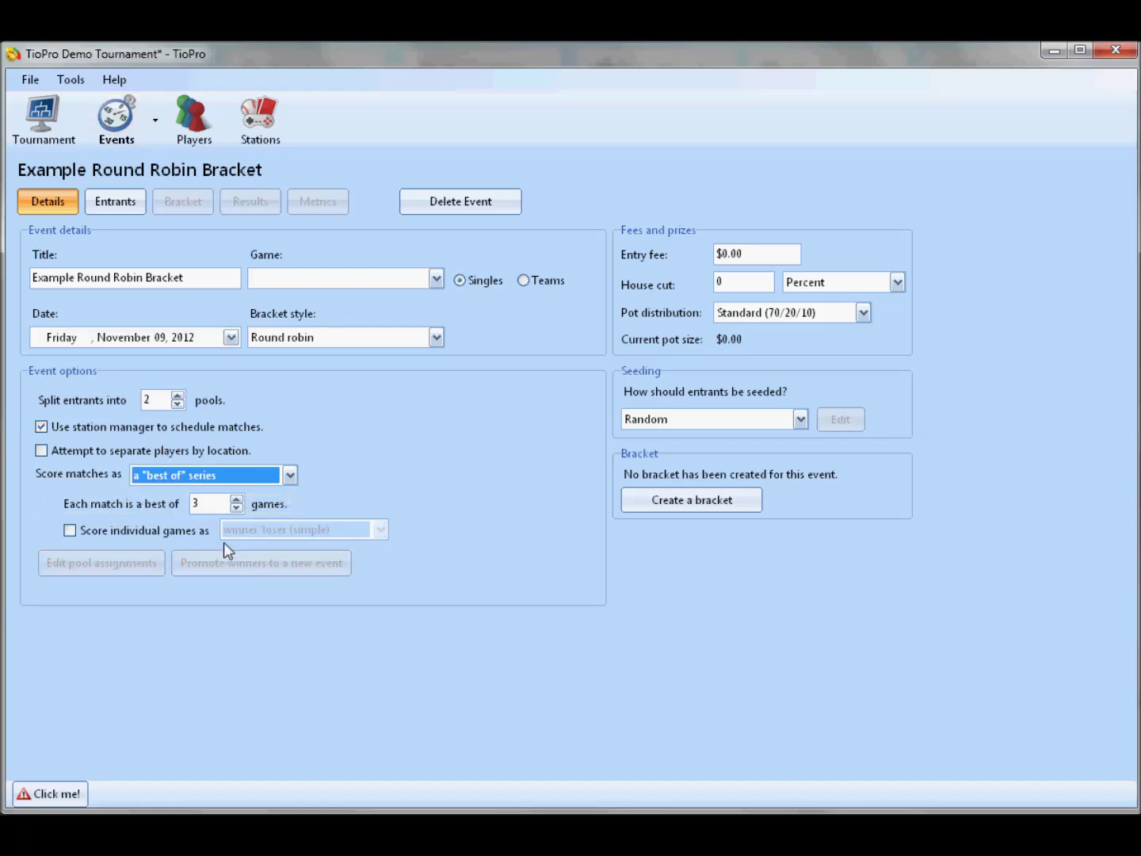
pyautogui.click(237, 509)
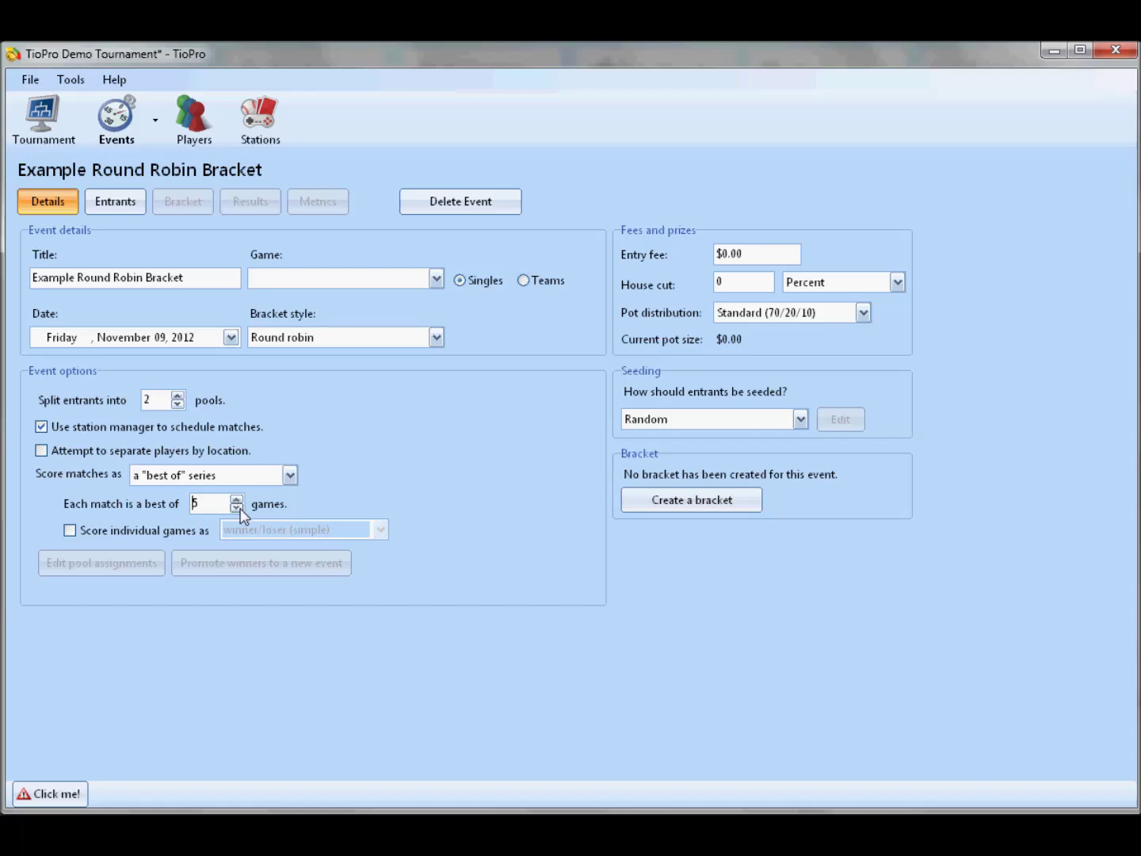
pyautogui.click(663, 498)
# - Record Neal's 2-0, 2-1 and 2-0 wins over Mang0, Ken and Jaclyn in Pool 1
pyautogui.click(303, 374)
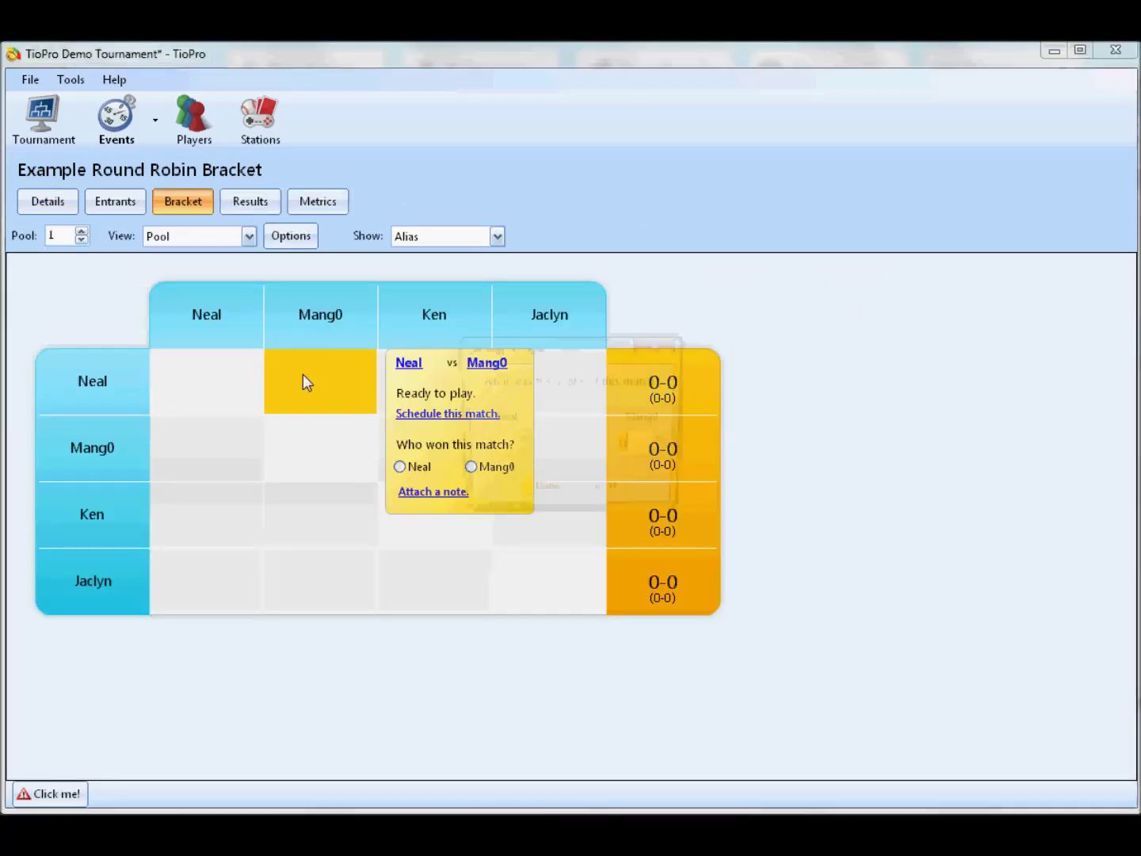
pyautogui.click(400, 466)
pyautogui.click(560, 496)
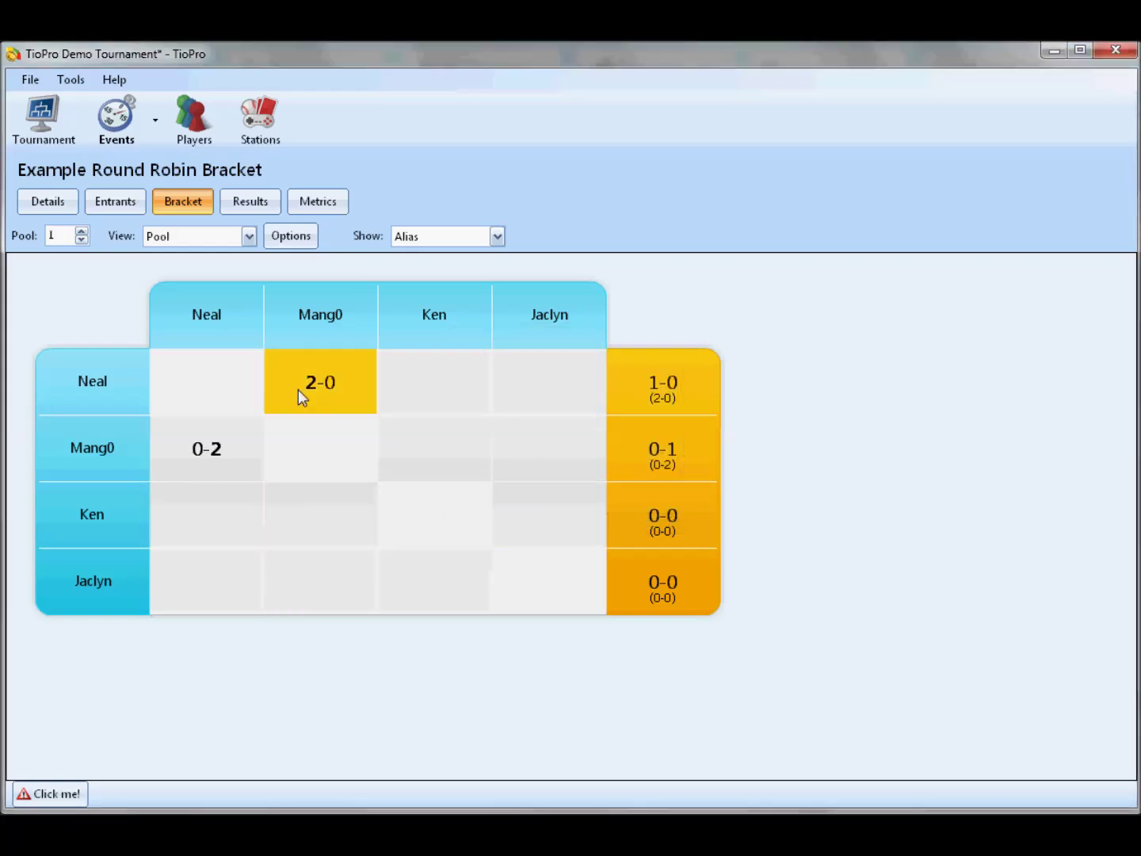
pyautogui.click(469, 388)
pyautogui.click(520, 428)
pyautogui.click(668, 441)
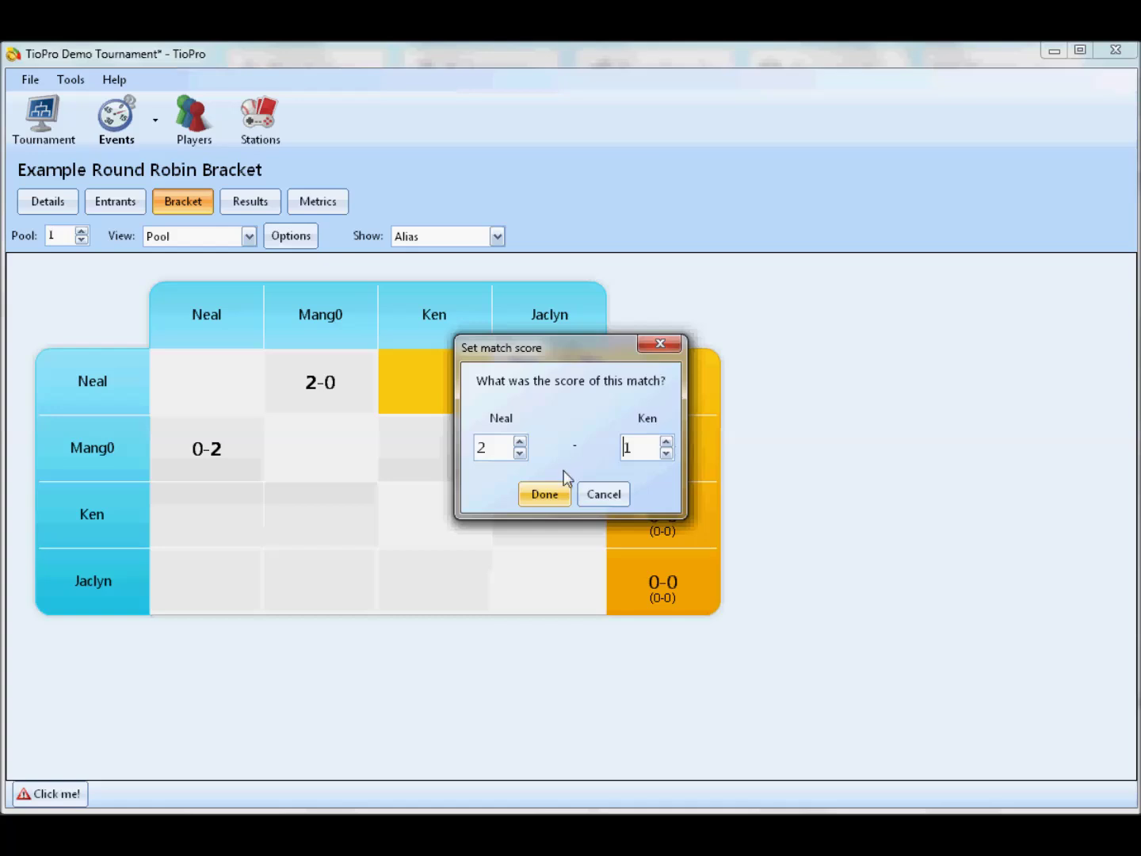
pyautogui.click(563, 492)
pyautogui.click(539, 384)
pyautogui.click(564, 494)
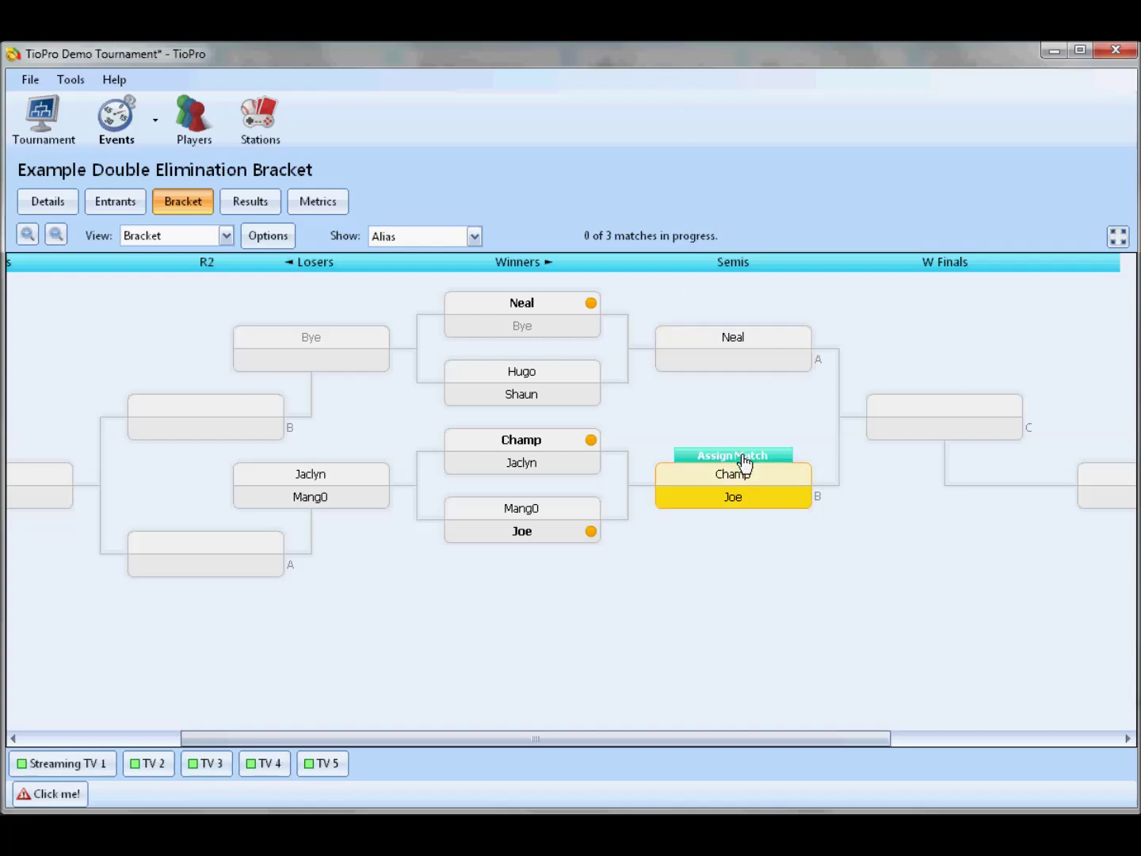
# - Assign the Champ–Joe semifinal to Streaming TV 1 and switch to the Example Single Elimination Bracket
pyautogui.doubleClick(747, 462)
pyautogui.doubleClick(439, 390)
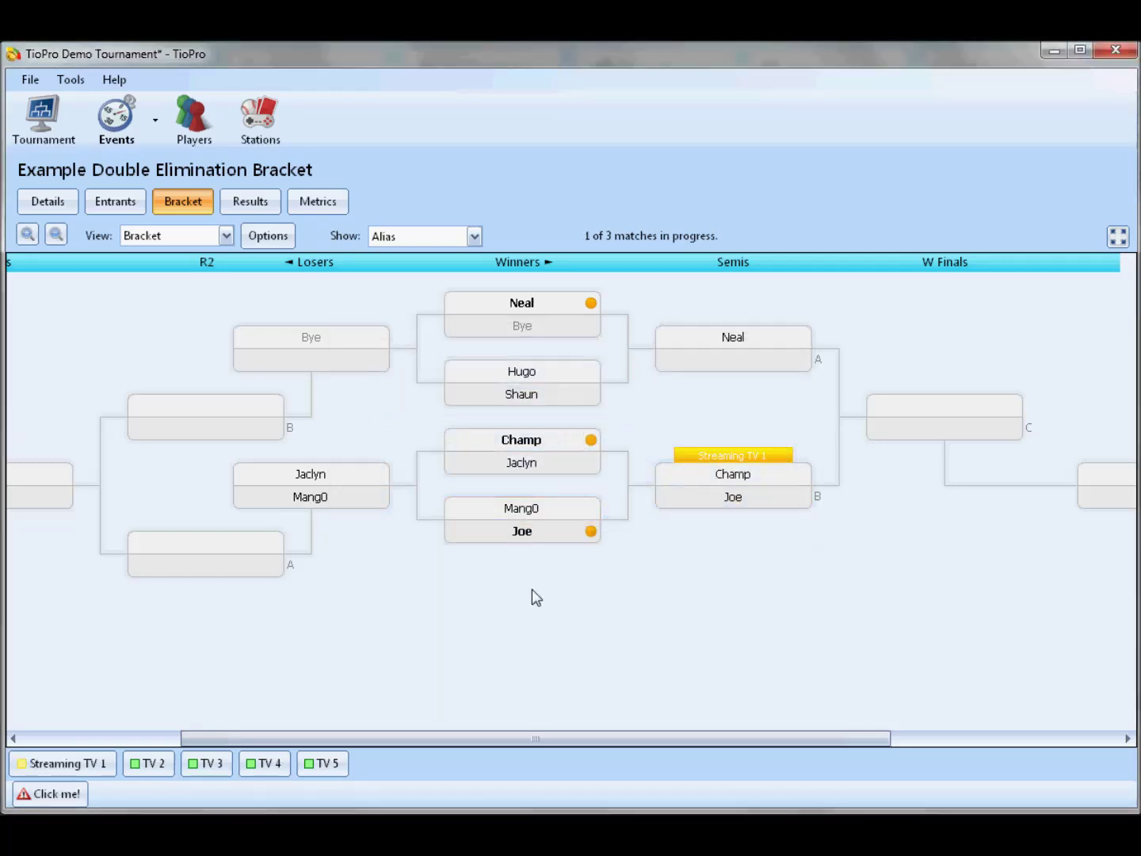
pyautogui.click(125, 120)
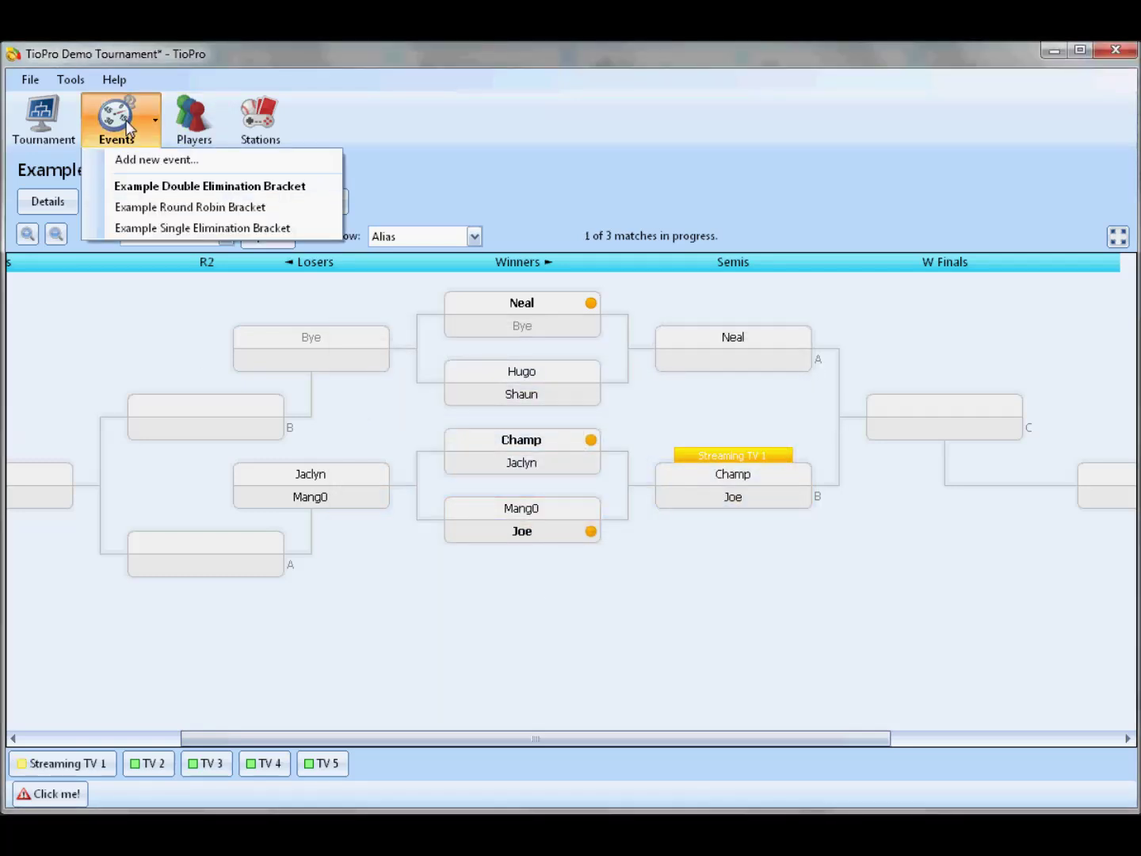
pyautogui.click(171, 229)
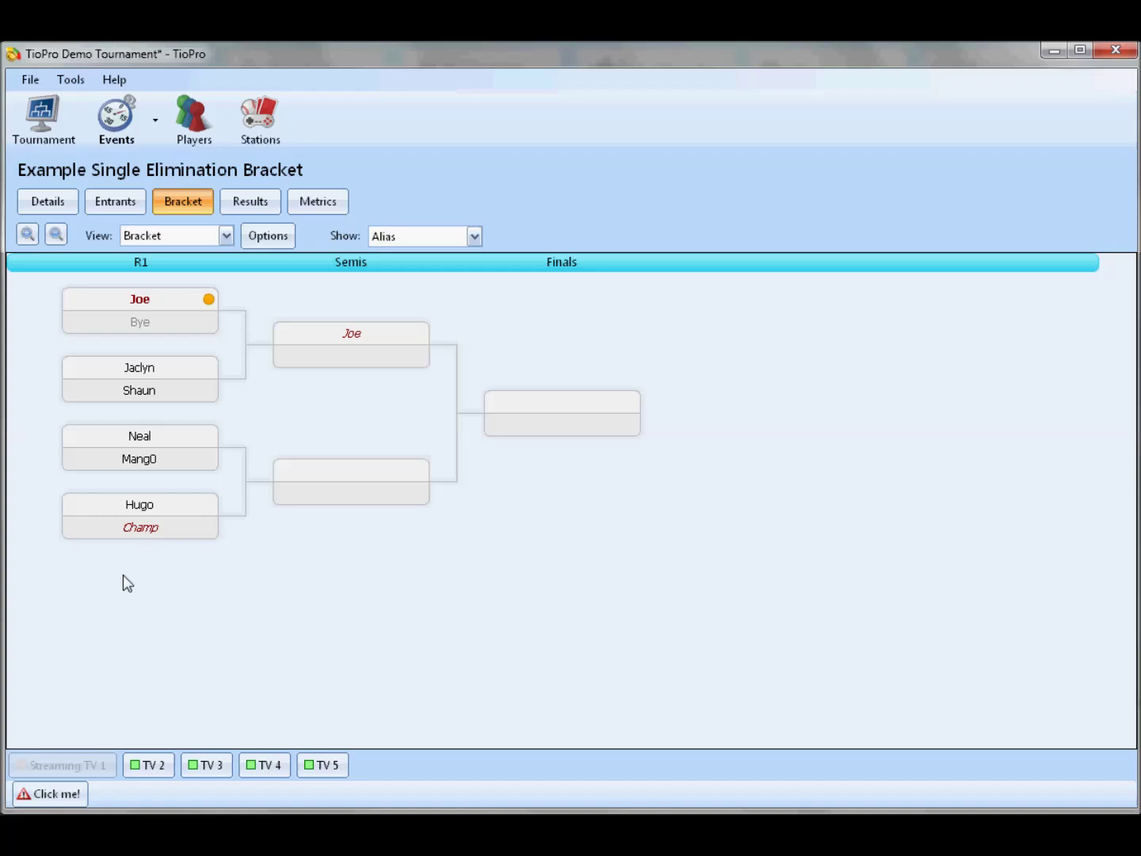
# - Assign the first-round match between the two named players to station TV 2
pyautogui.click(159, 486)
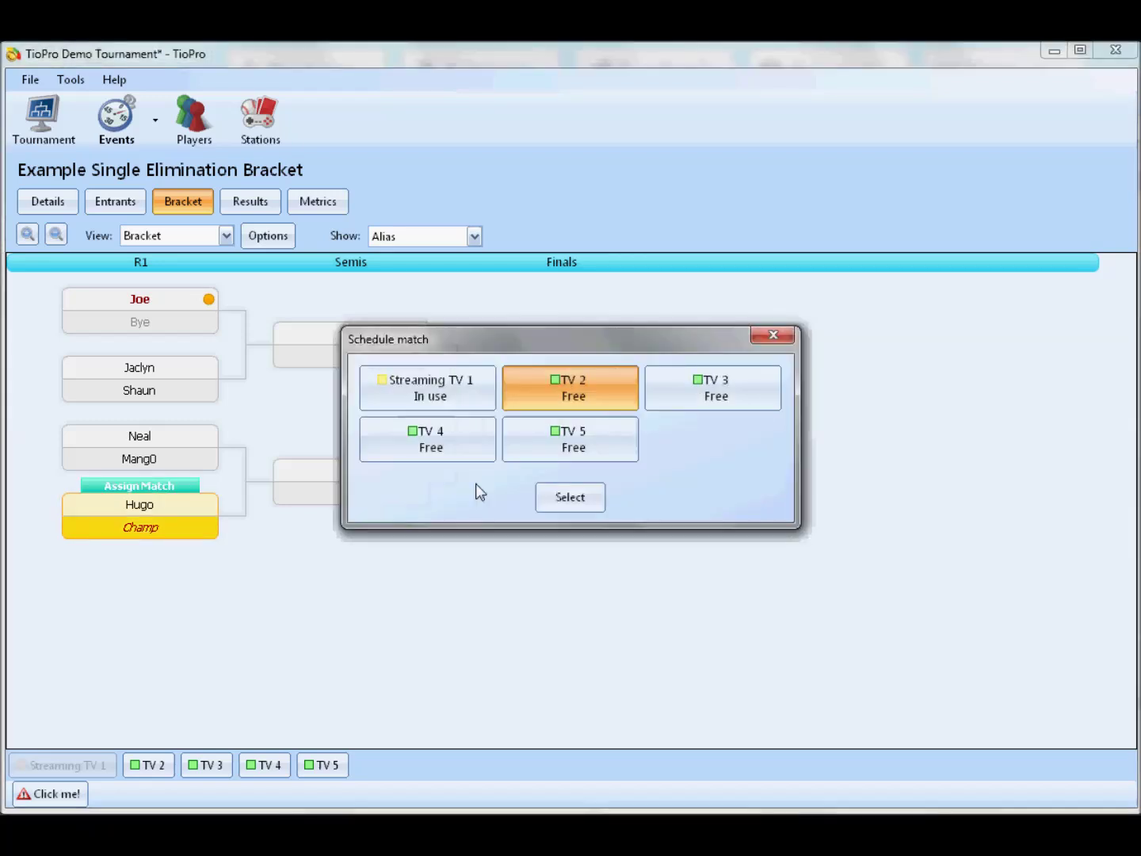
pyautogui.doubleClick(571, 396)
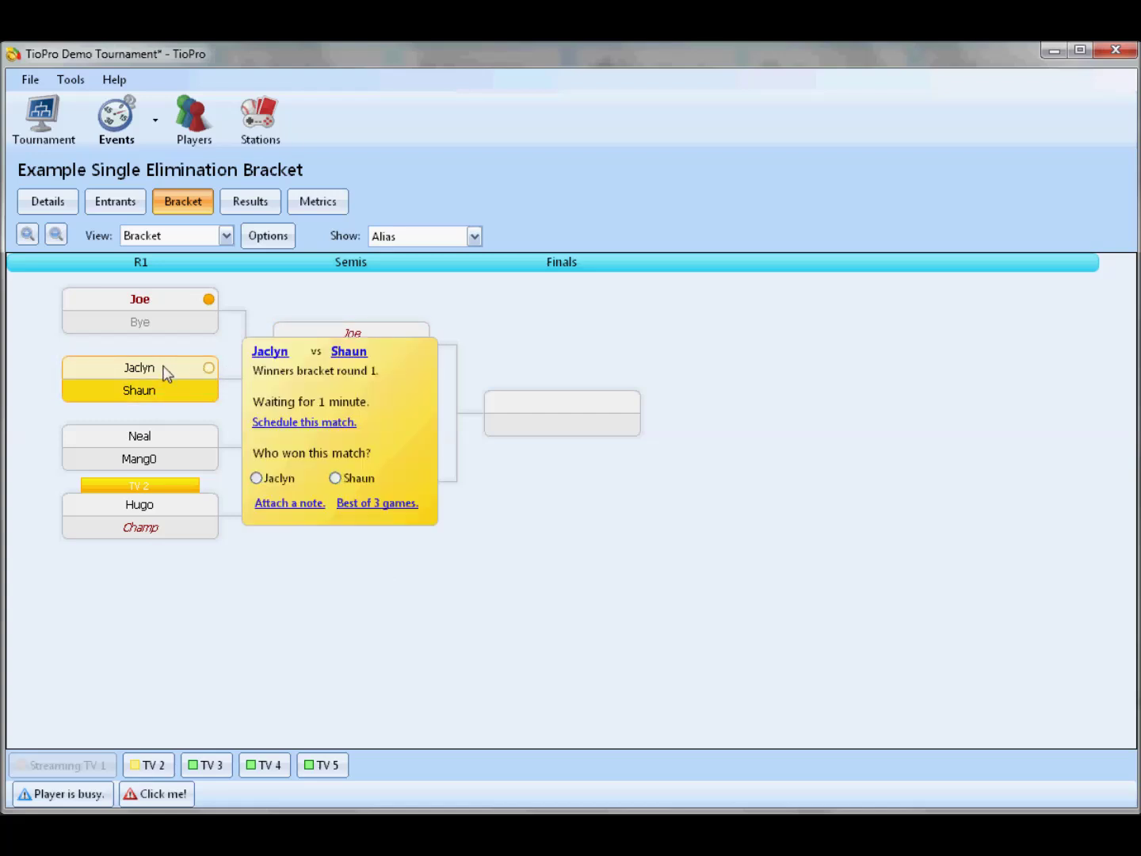
# - Set the second first-round match's lower player to Away for 30 minutes
pyautogui.moveTo(163, 364)
pyautogui.rightClick(352, 355)
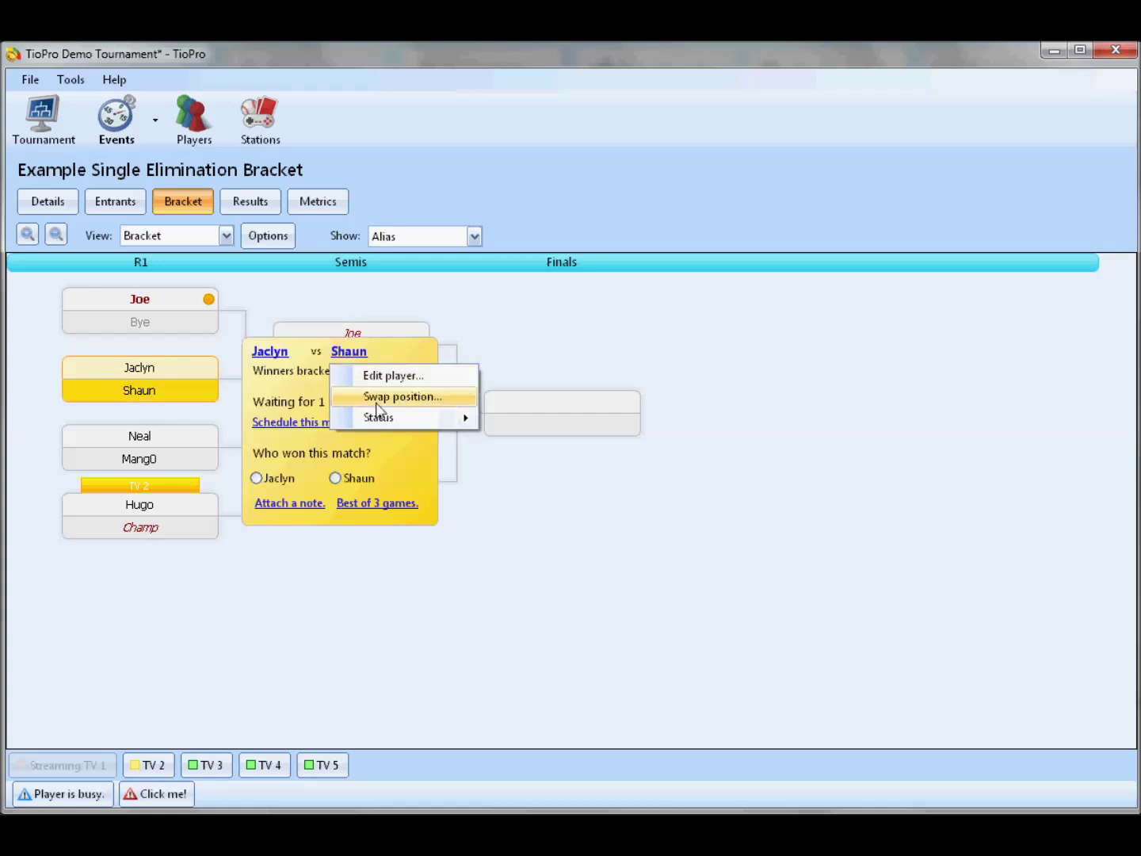
pyautogui.moveTo(383, 418)
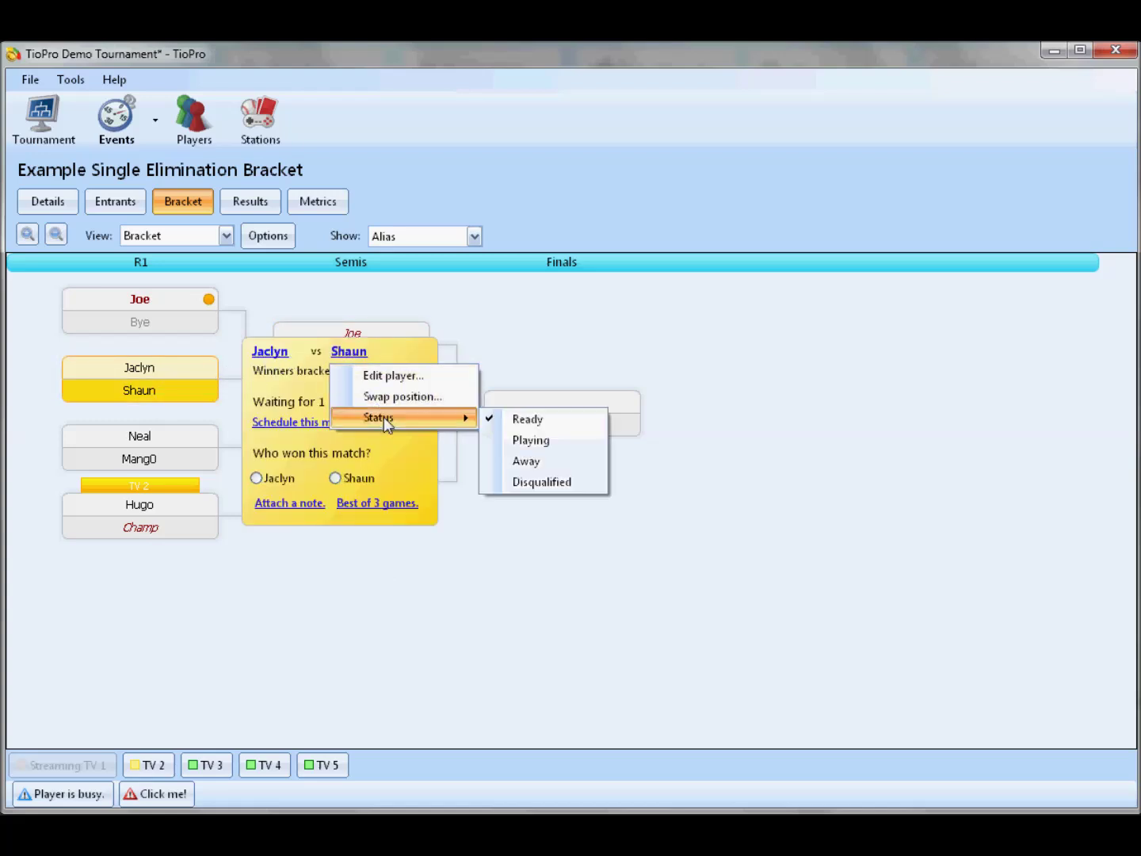
pyautogui.click(558, 462)
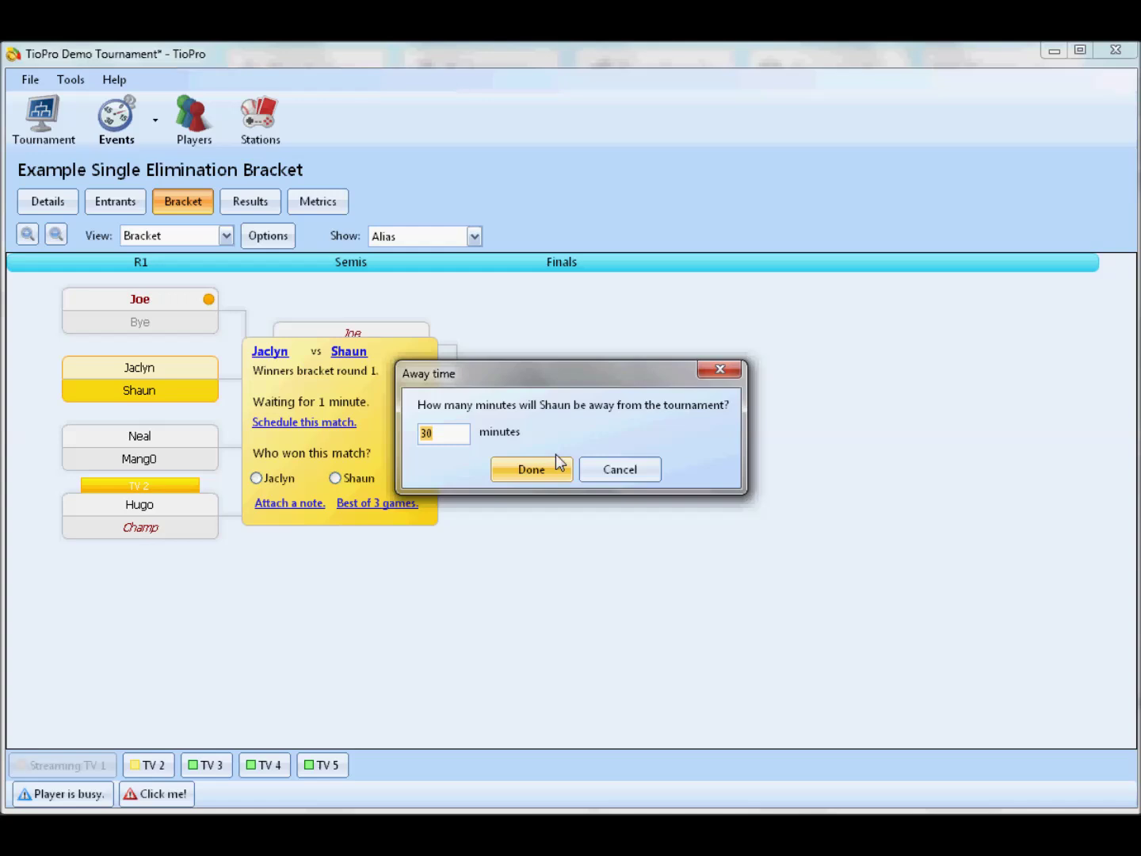
pyautogui.click(560, 462)
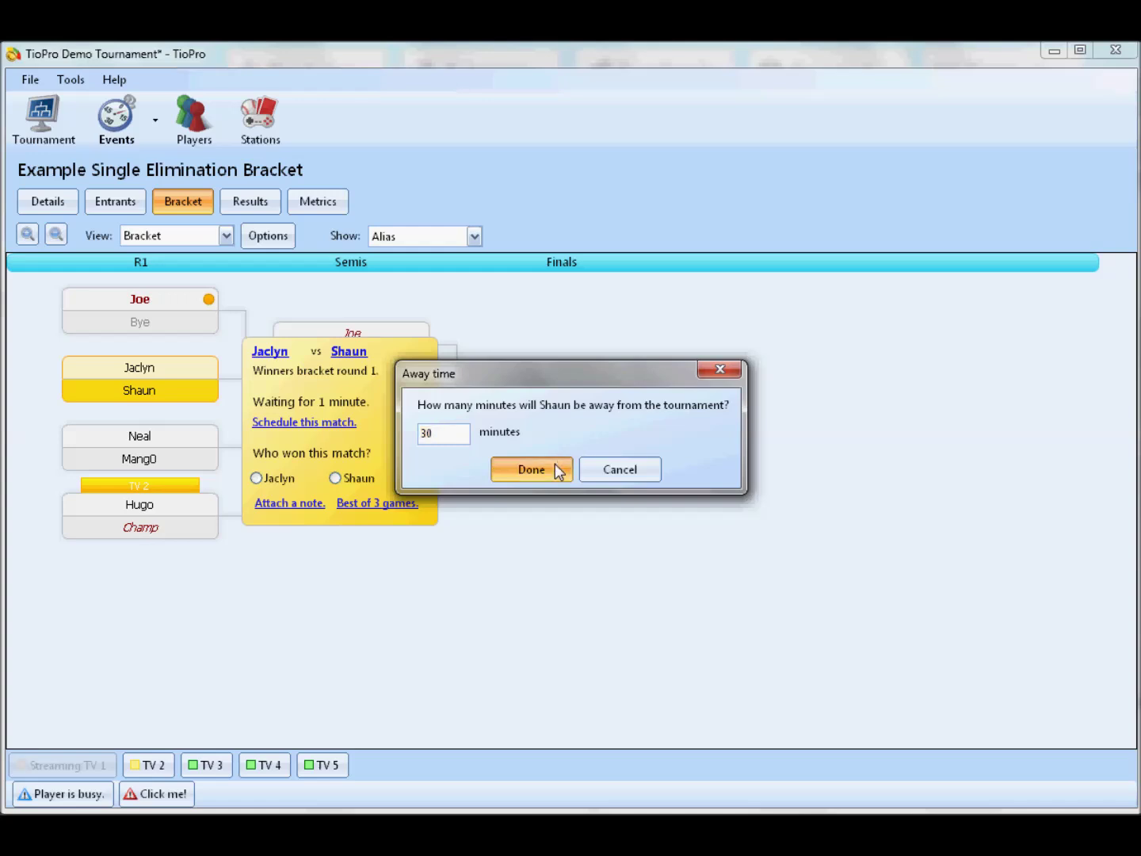
pyautogui.moveTo(140, 405)
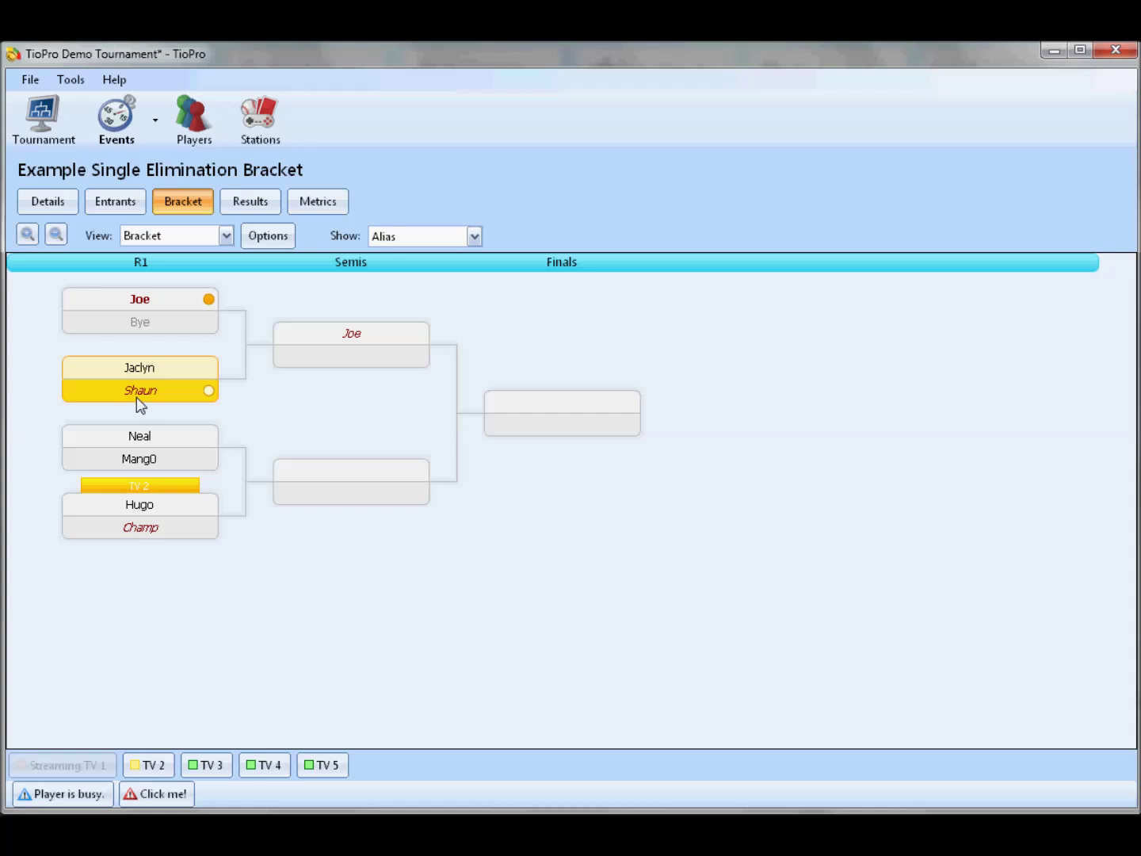
# - Switch to the Example Double Elimination Bracket event
pyautogui.moveTo(150, 463)
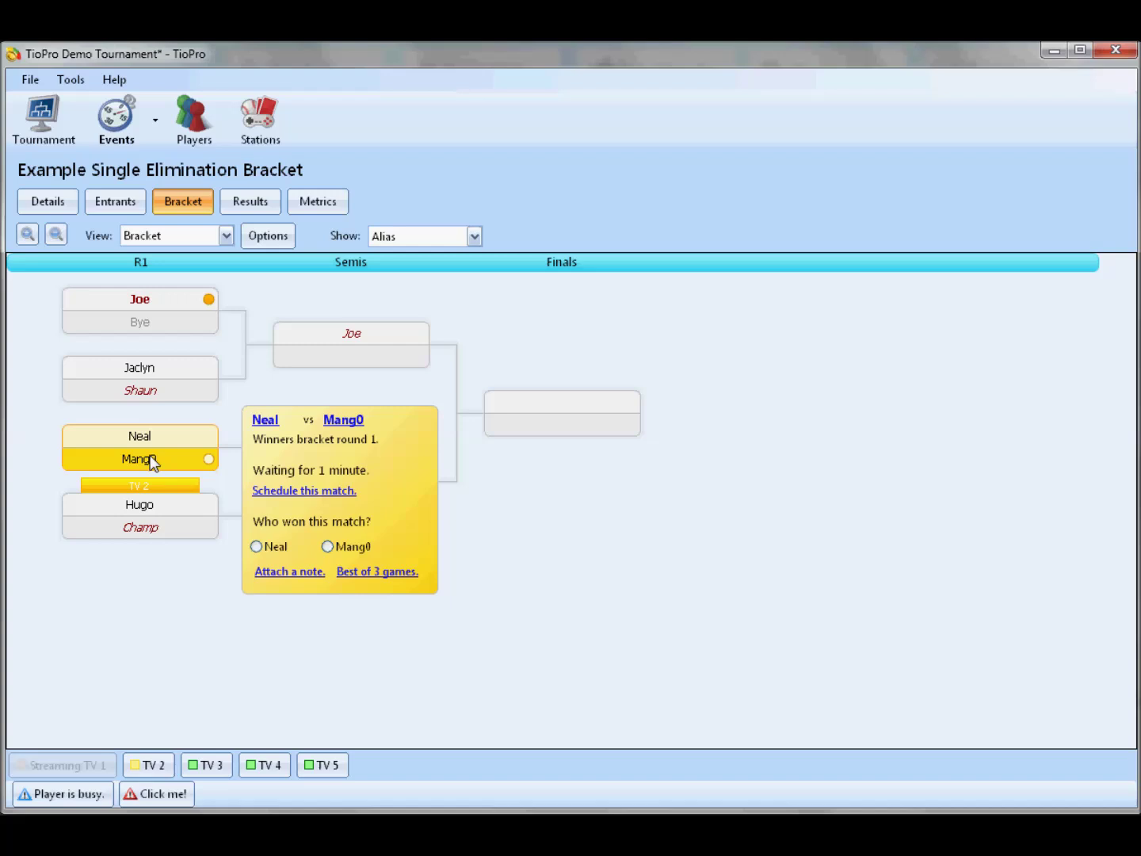
pyautogui.click(117, 120)
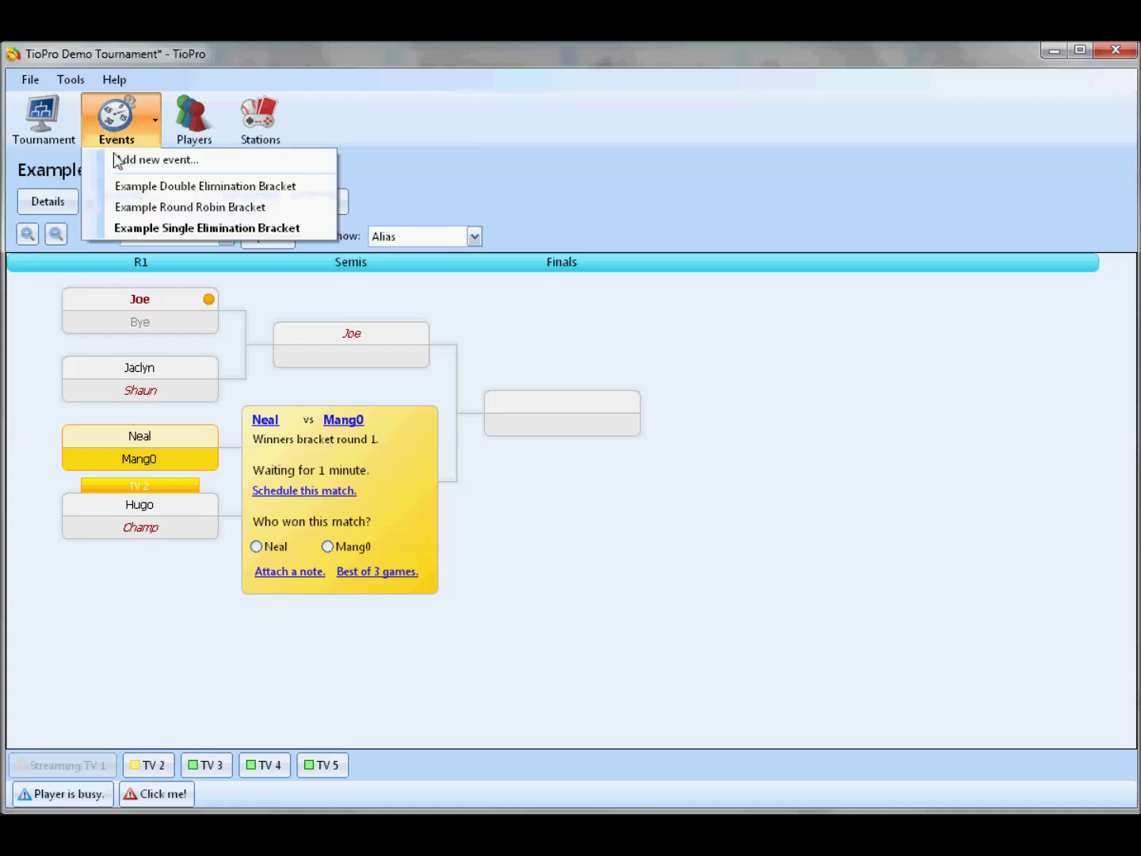
pyautogui.click(145, 187)
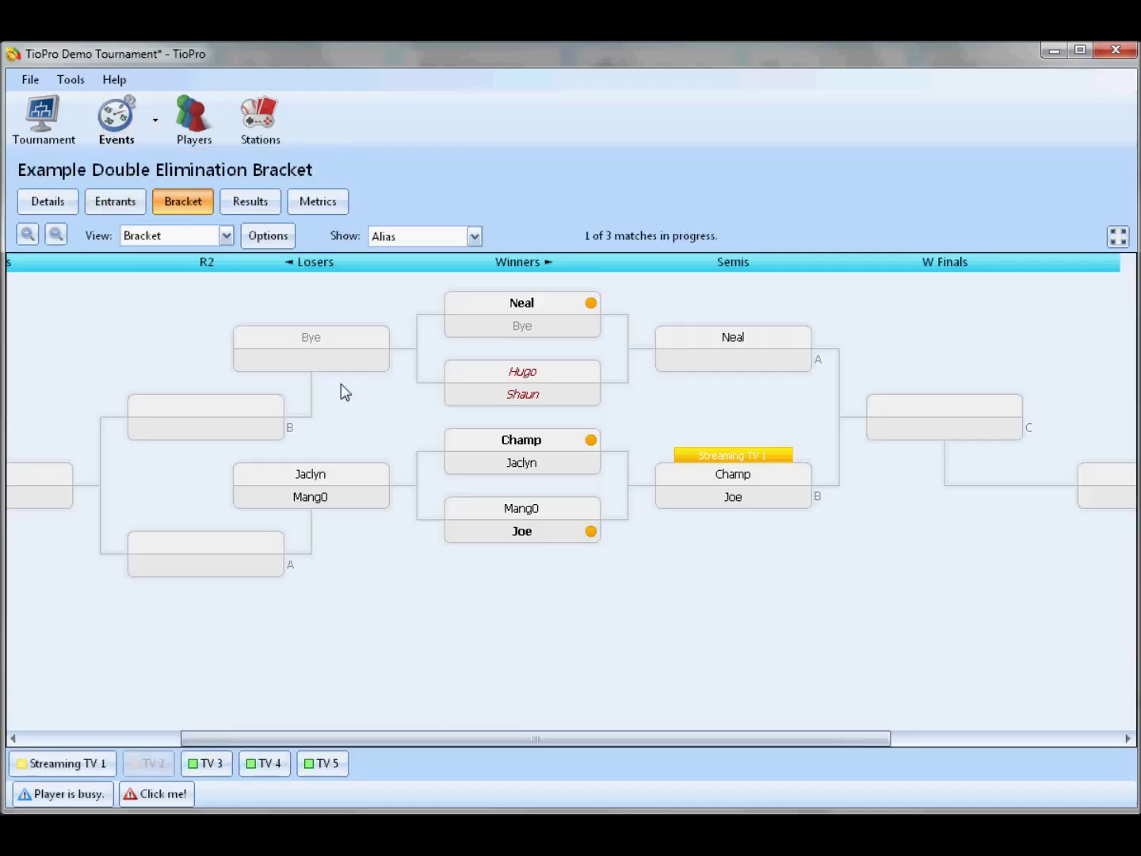
# - Disqualify the first losers-bracket match's lower player from this event only
pyautogui.click(318, 500)
pyautogui.rightClick(150, 456)
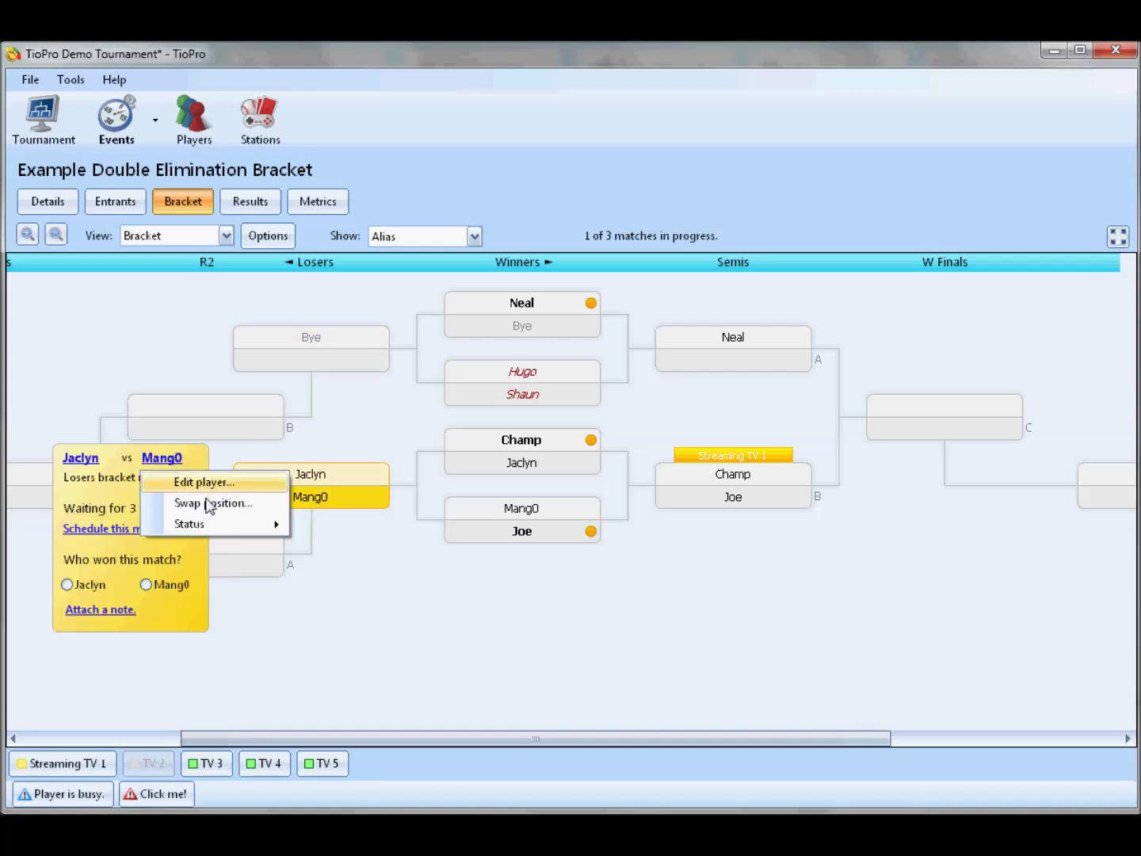
pyautogui.moveTo(214, 524)
pyautogui.click(366, 588)
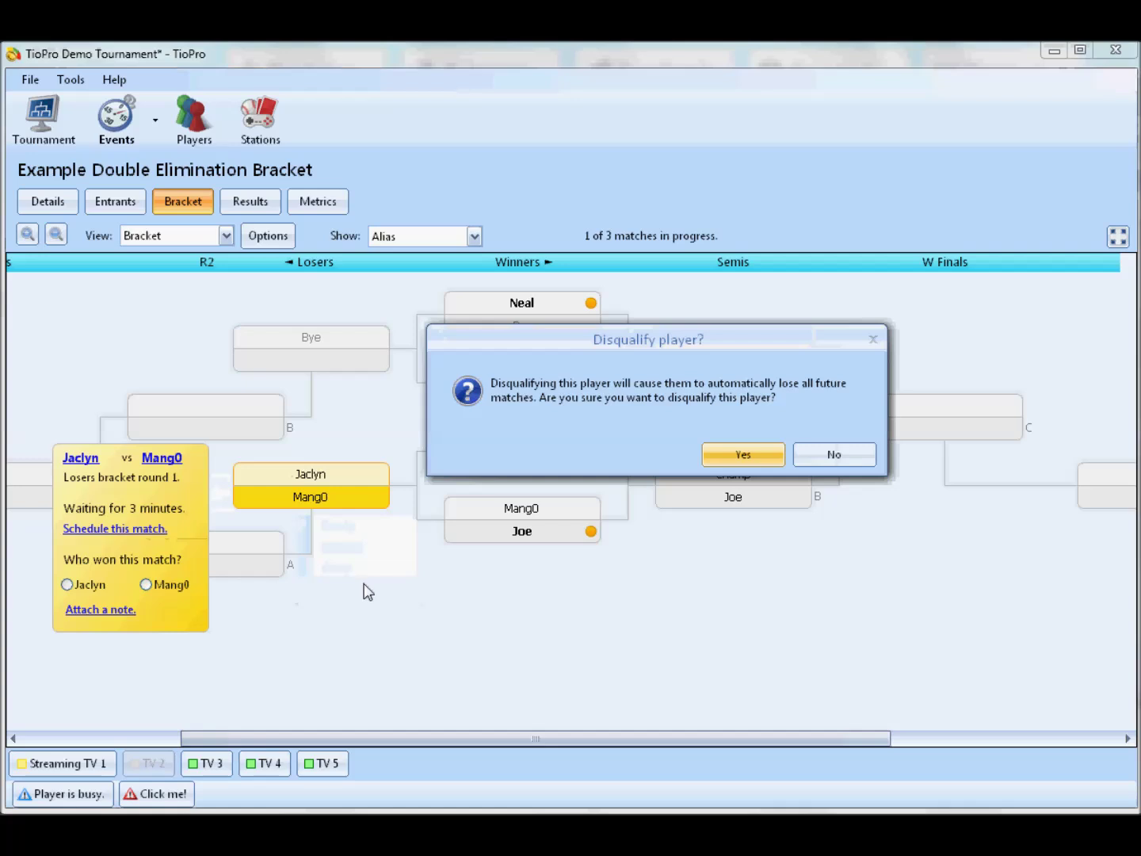
pyautogui.click(741, 454)
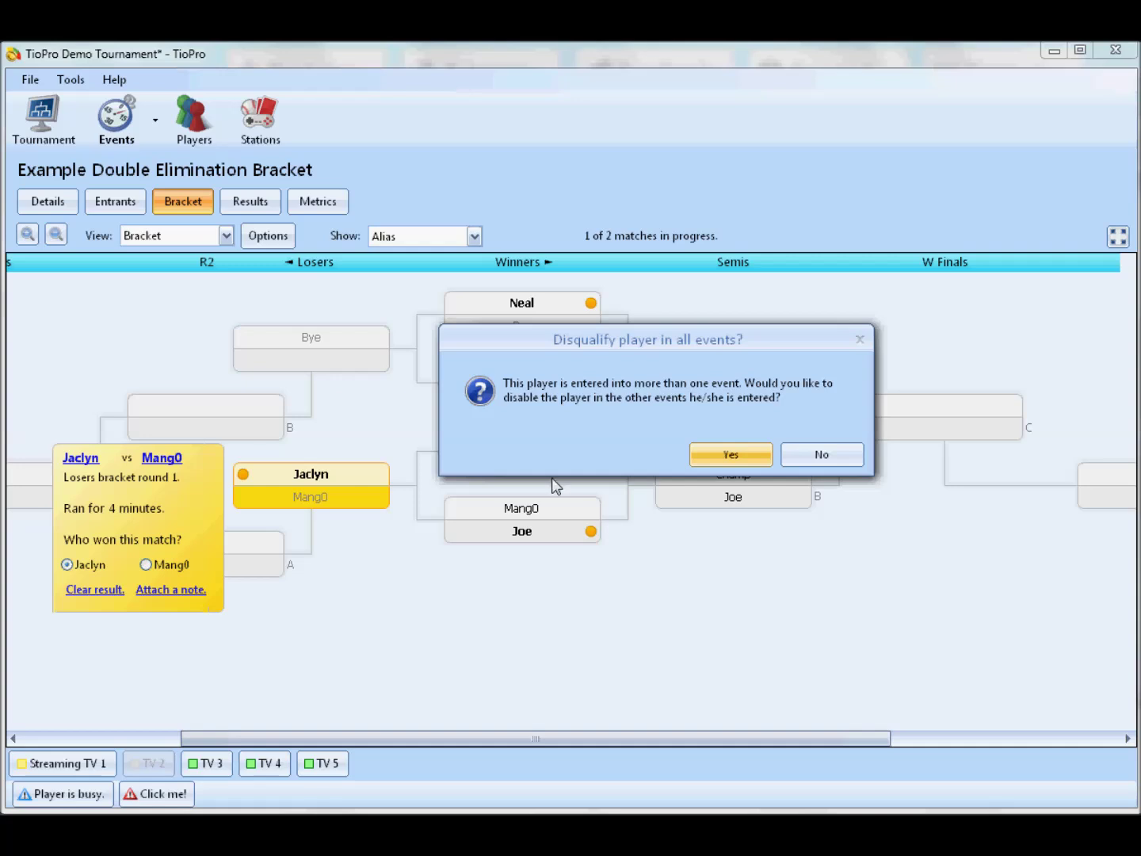
pyautogui.click(797, 455)
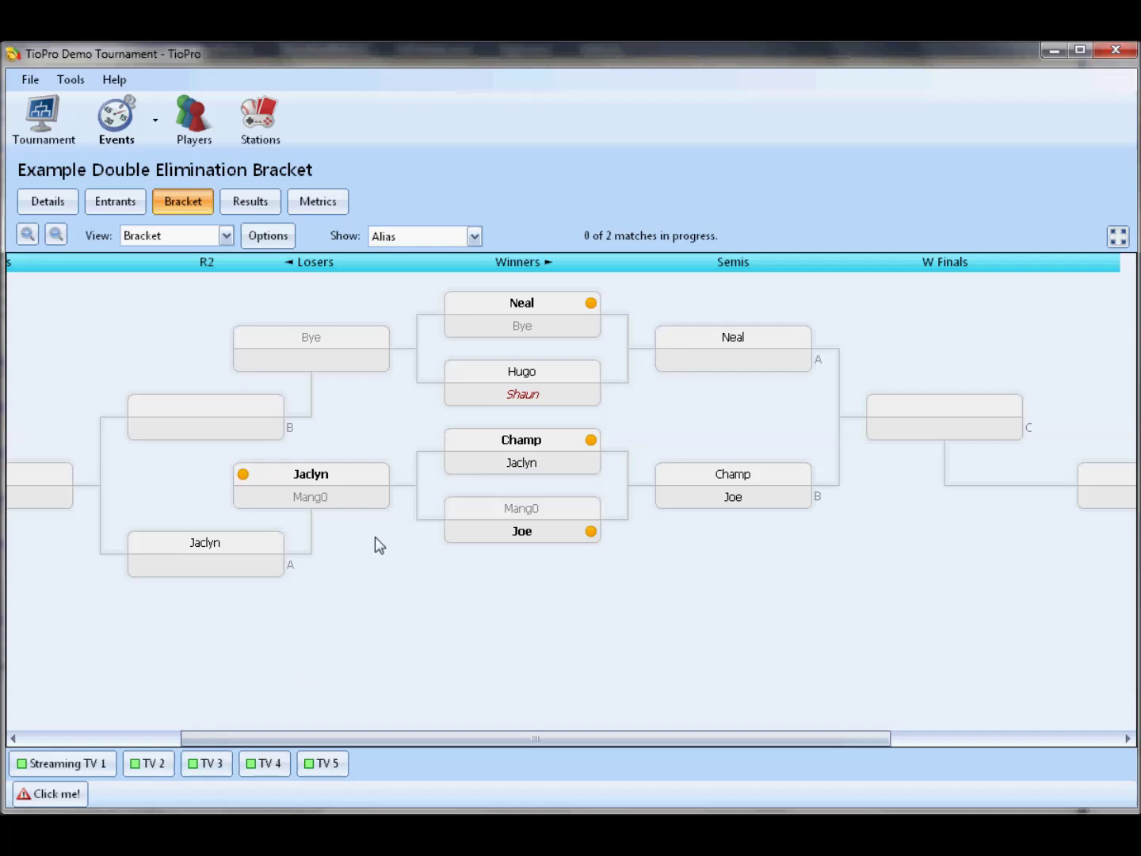
# - Read the pending Welcome to TioPro notice, close it, and check the Help menu
pyautogui.click(46, 795)
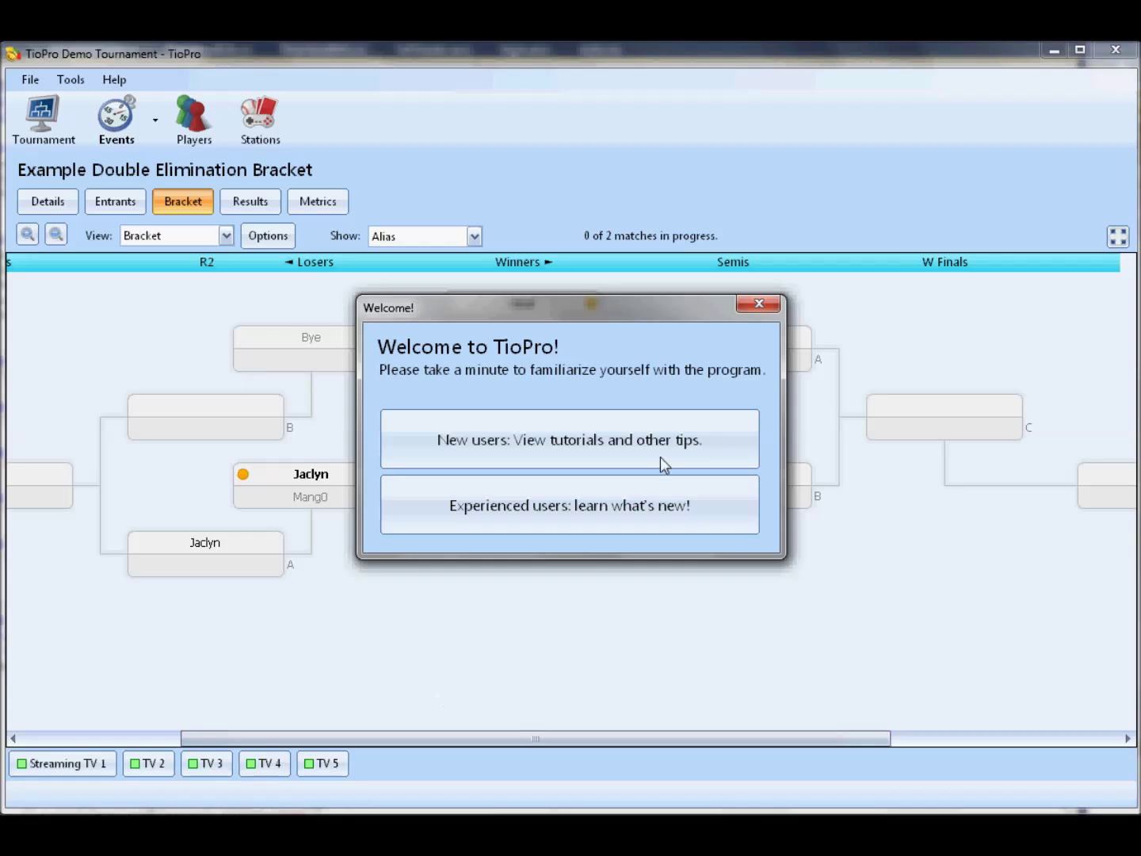
pyautogui.click(746, 310)
pyautogui.click(114, 80)
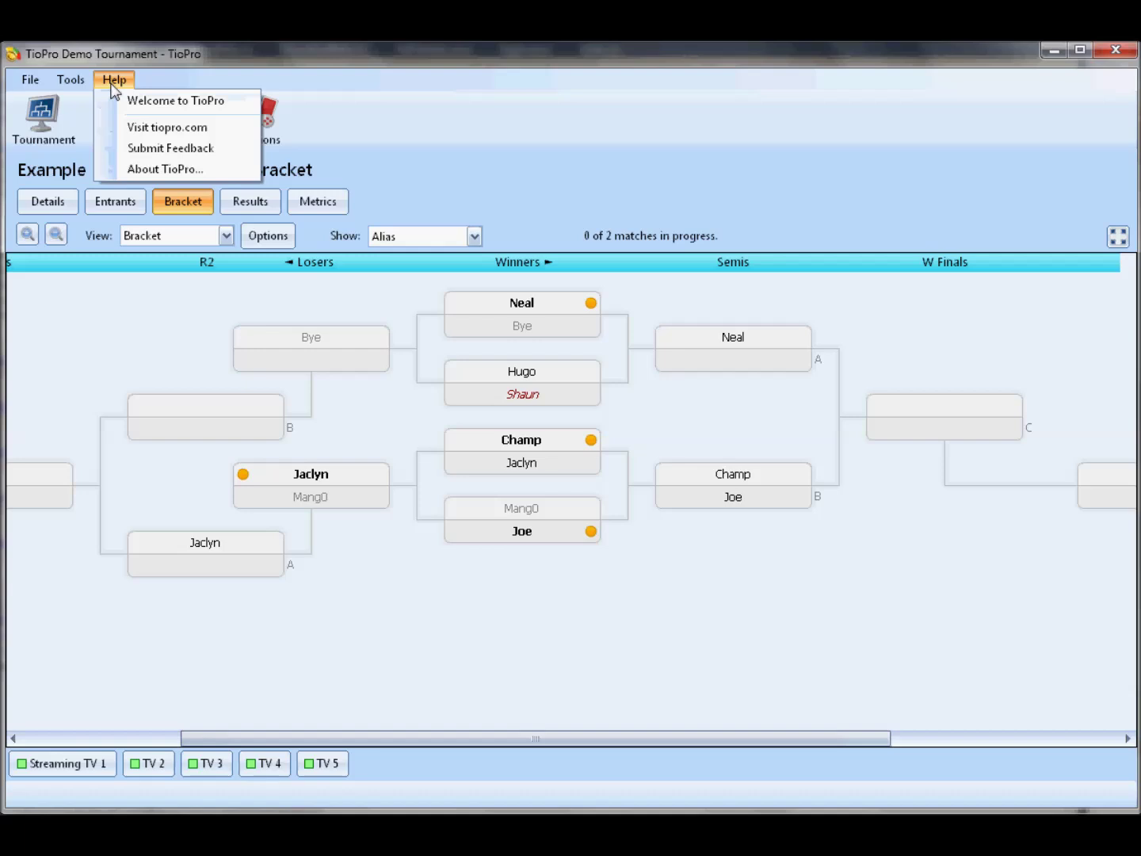
pyautogui.click(175, 53)
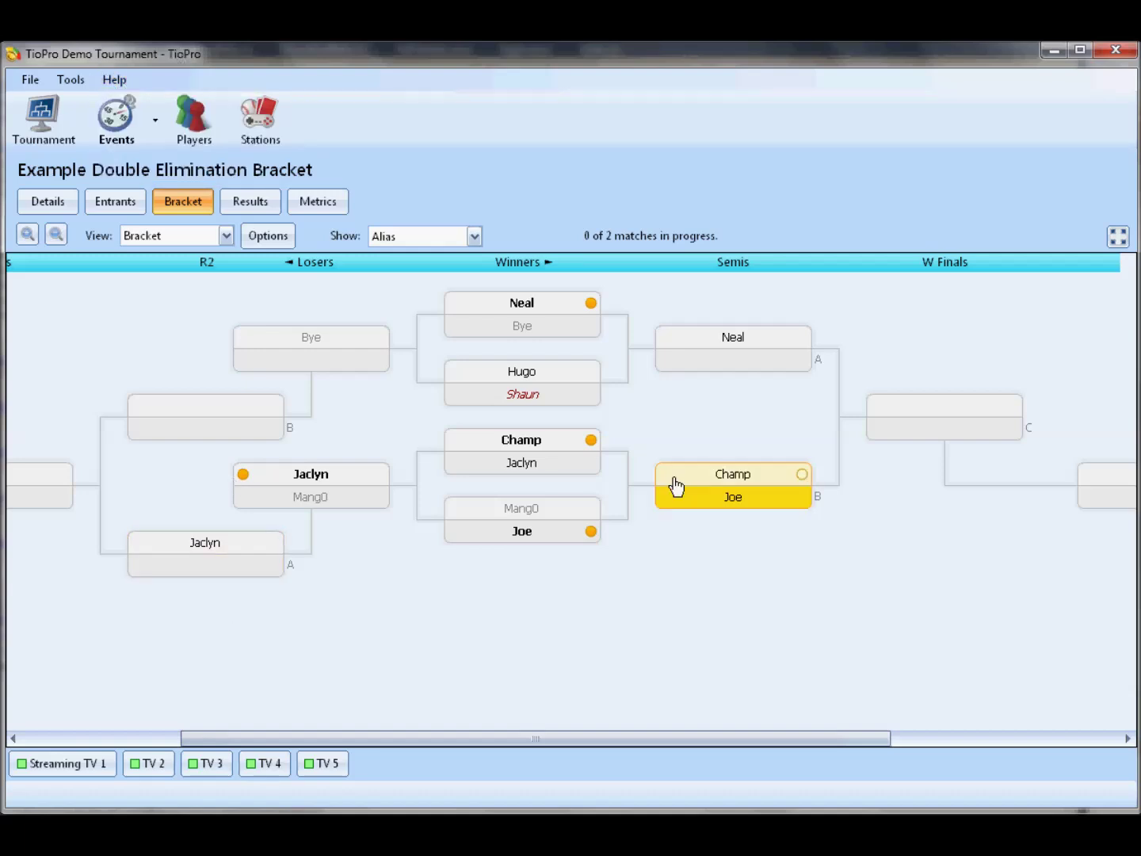
# - Put semifinal B on Streaming TV 1 and the last single-elimination R1 match on TV 2
pyautogui.click(740, 455)
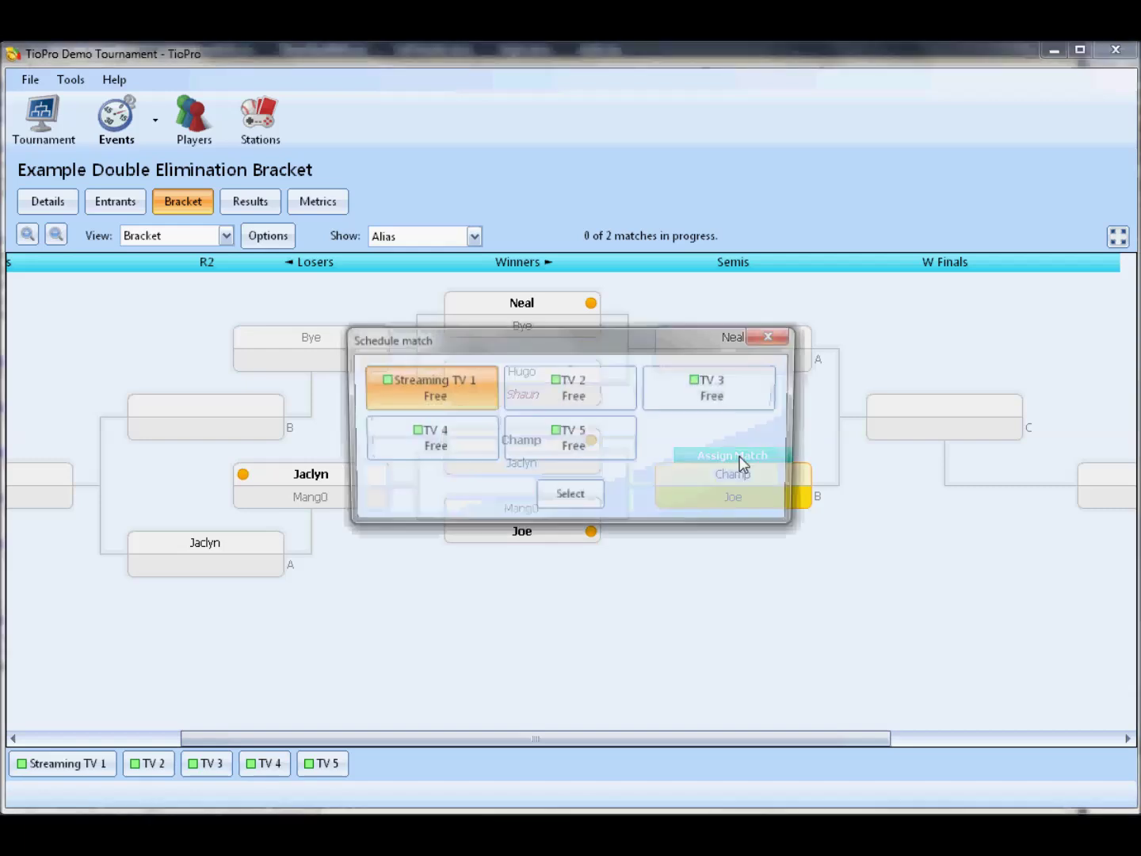
pyautogui.doubleClick(445, 397)
pyautogui.click(96, 141)
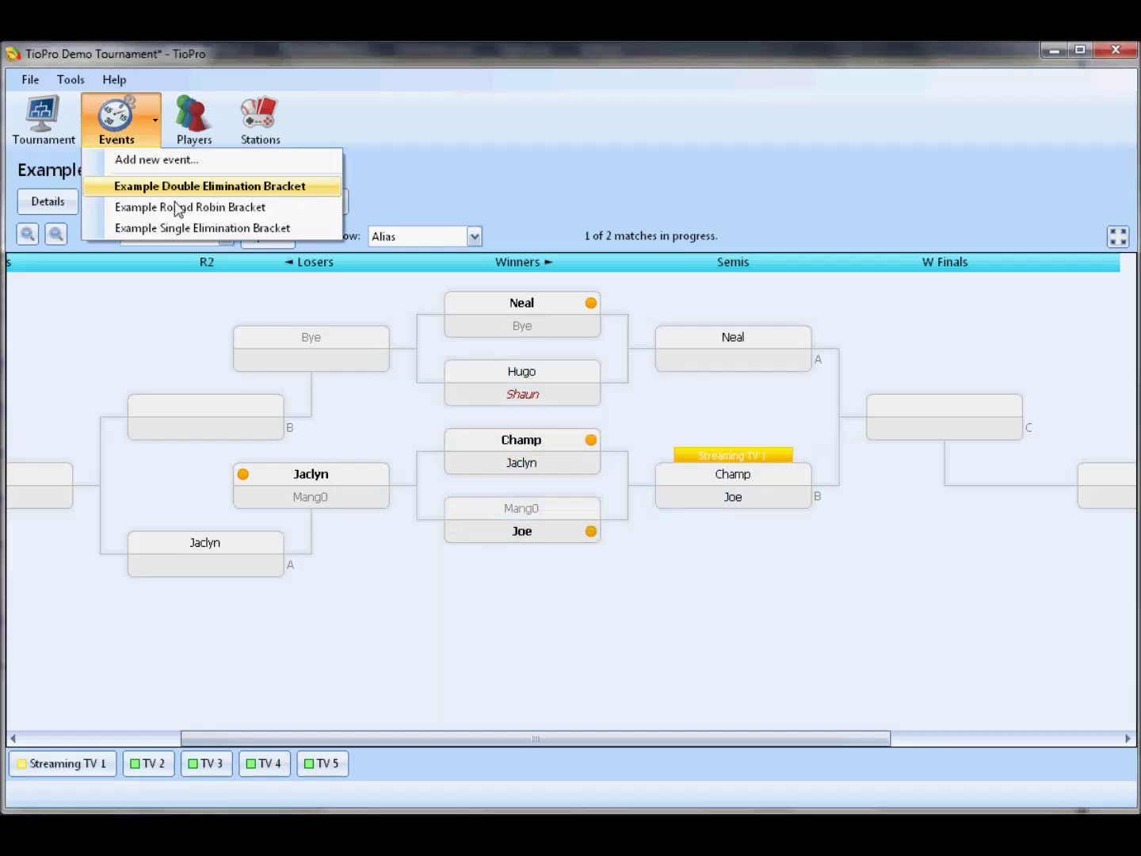
pyautogui.click(171, 228)
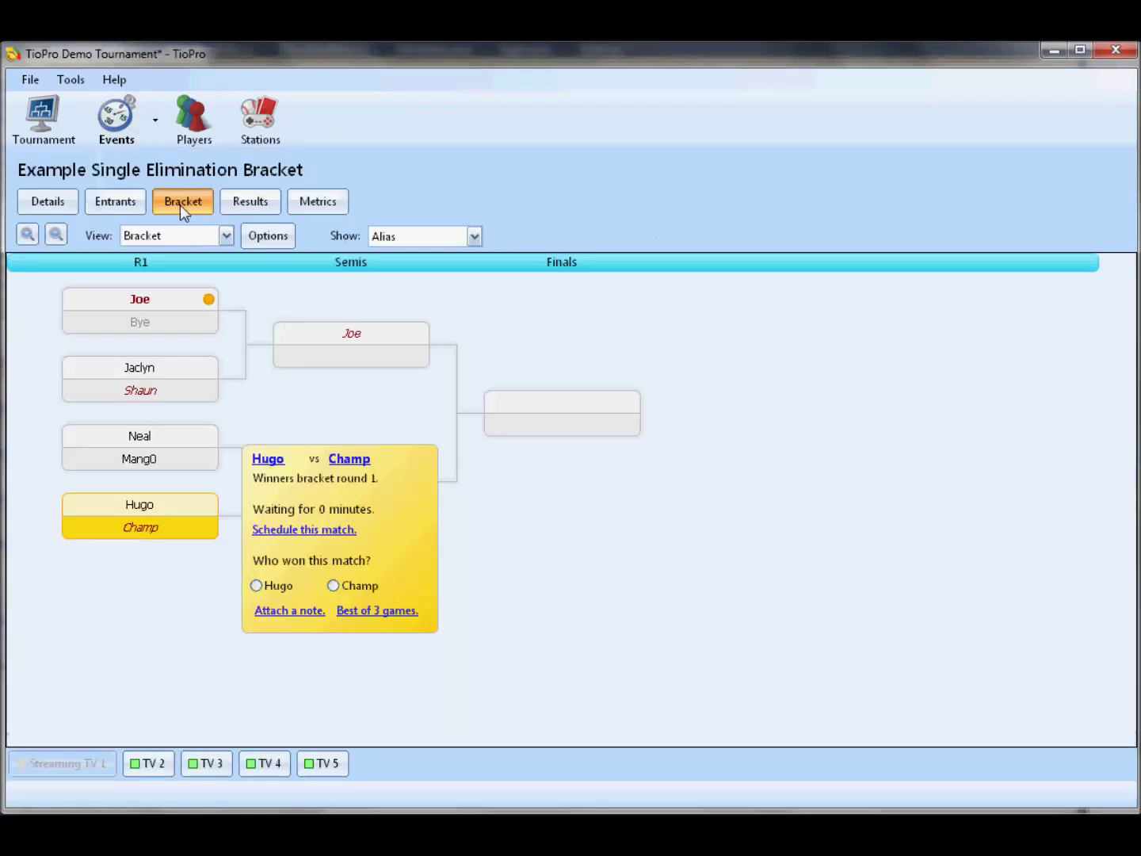
pyautogui.click(138, 486)
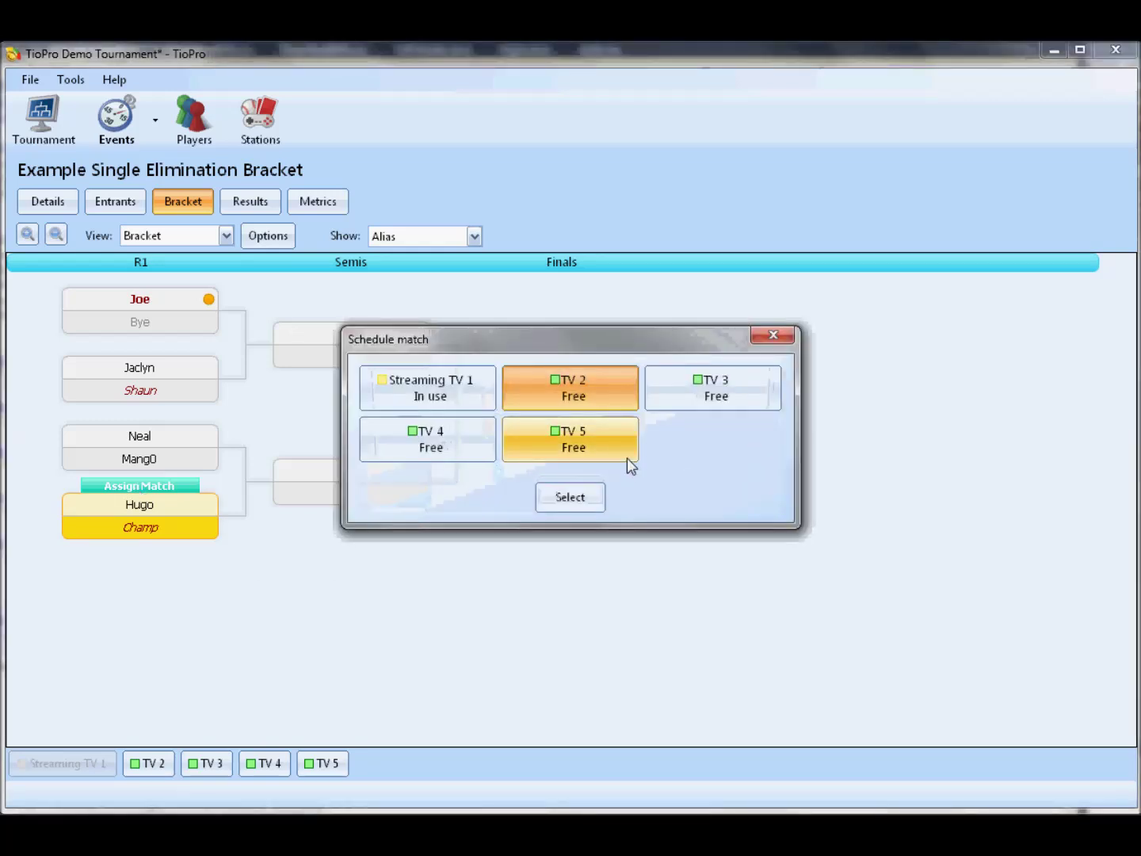
pyautogui.doubleClick(576, 400)
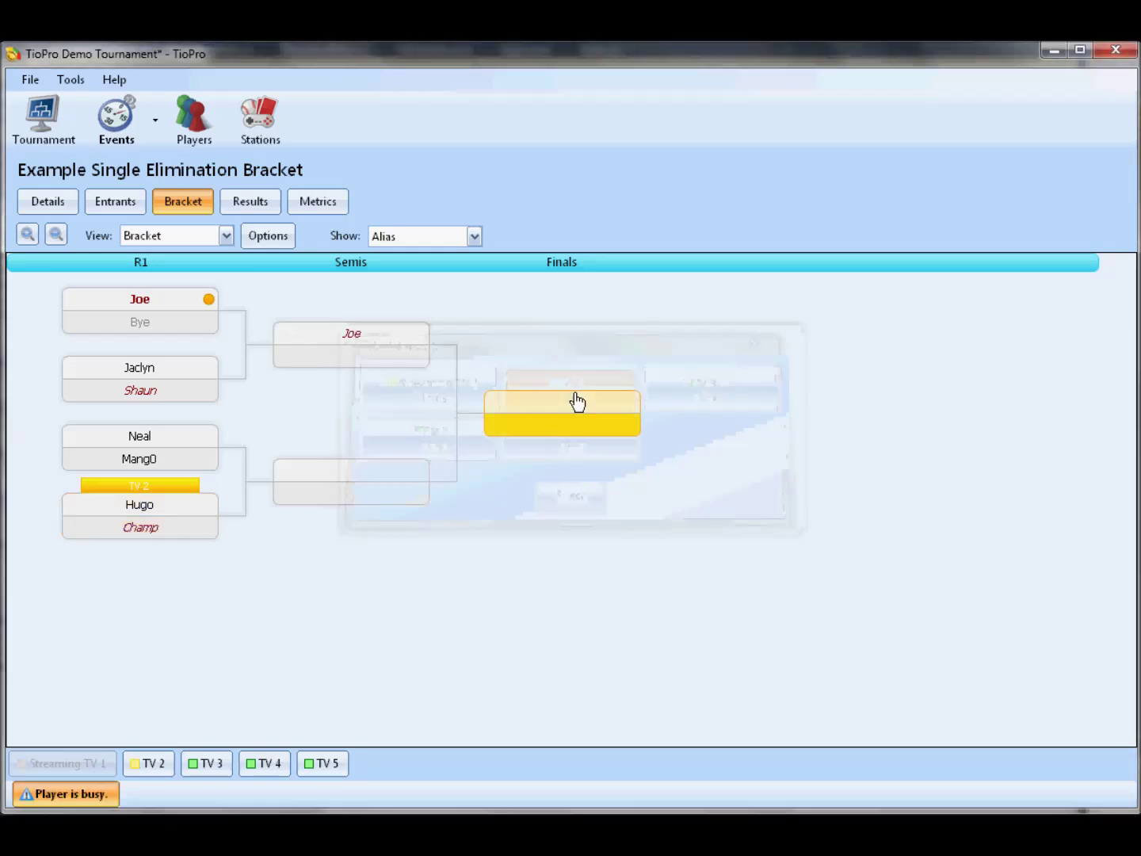
# - Review the player-busy notice, following its links to each bracket's match, then close it
pyautogui.click(61, 797)
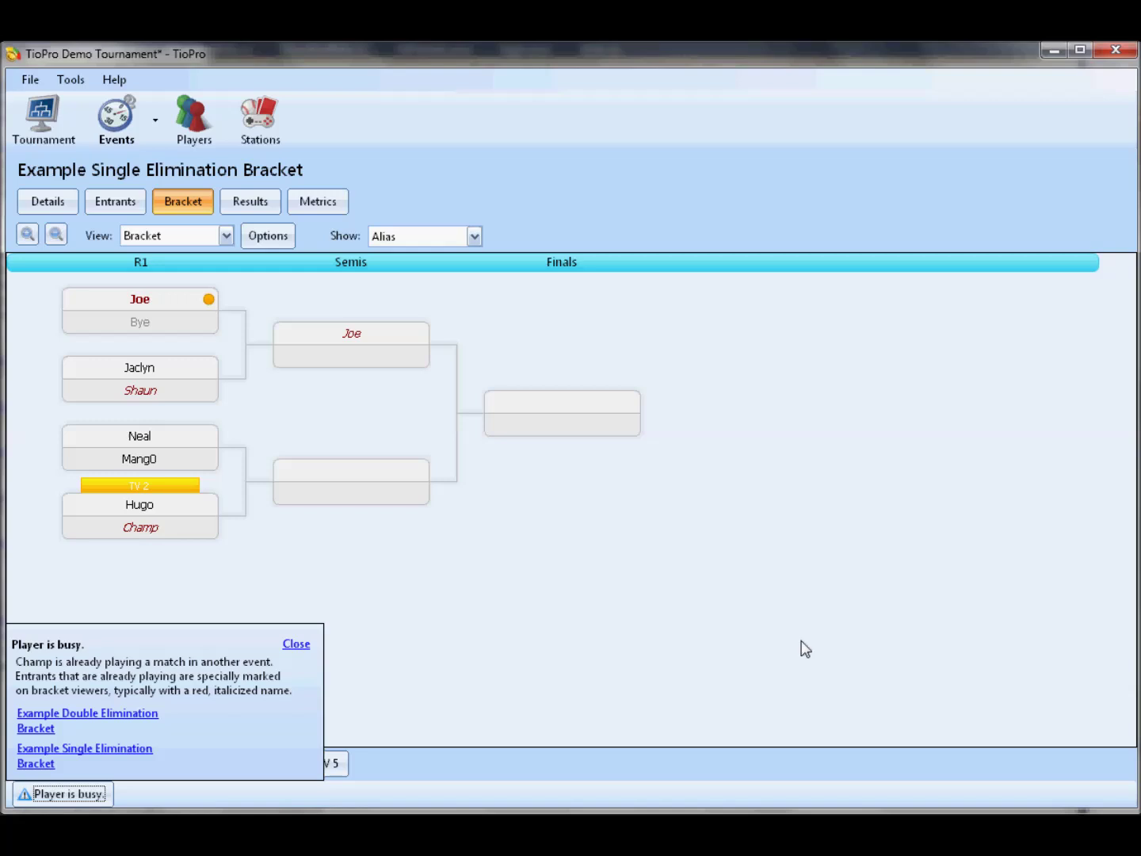
pyautogui.click(146, 716)
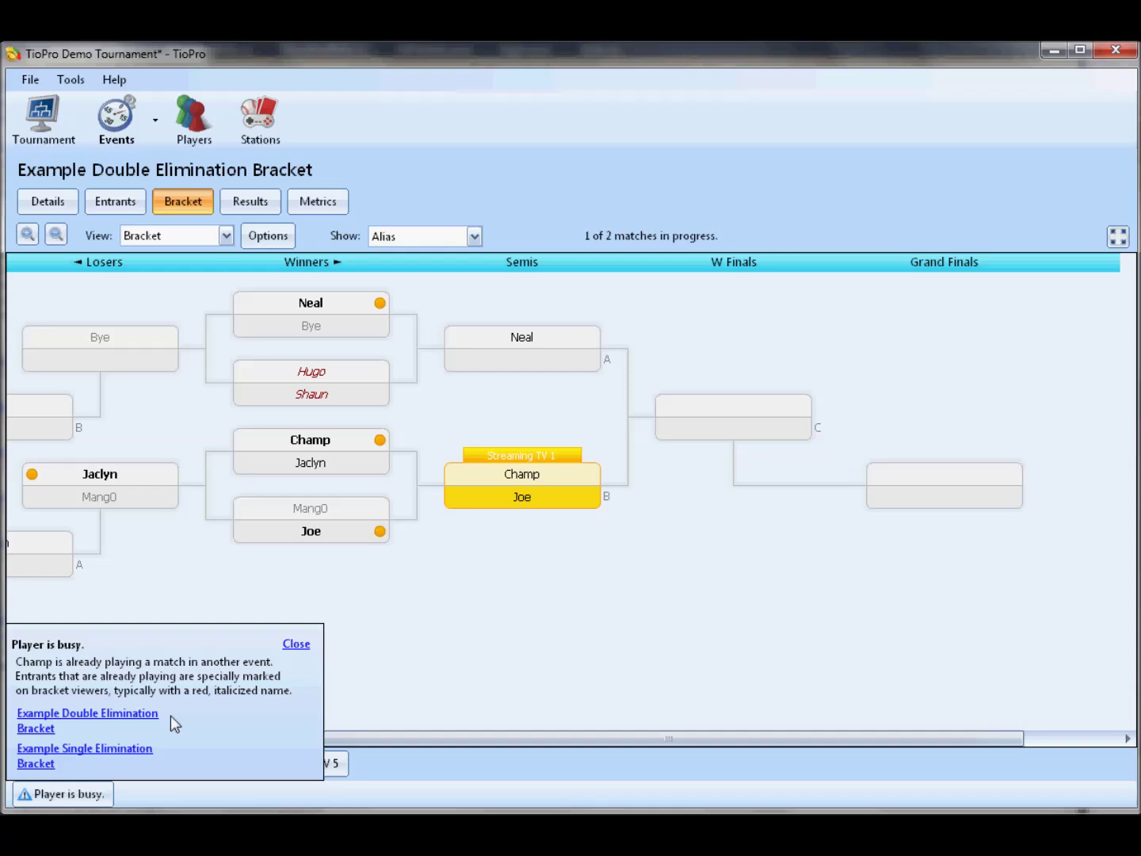
pyautogui.click(118, 757)
pyautogui.click(115, 721)
pyautogui.click(132, 753)
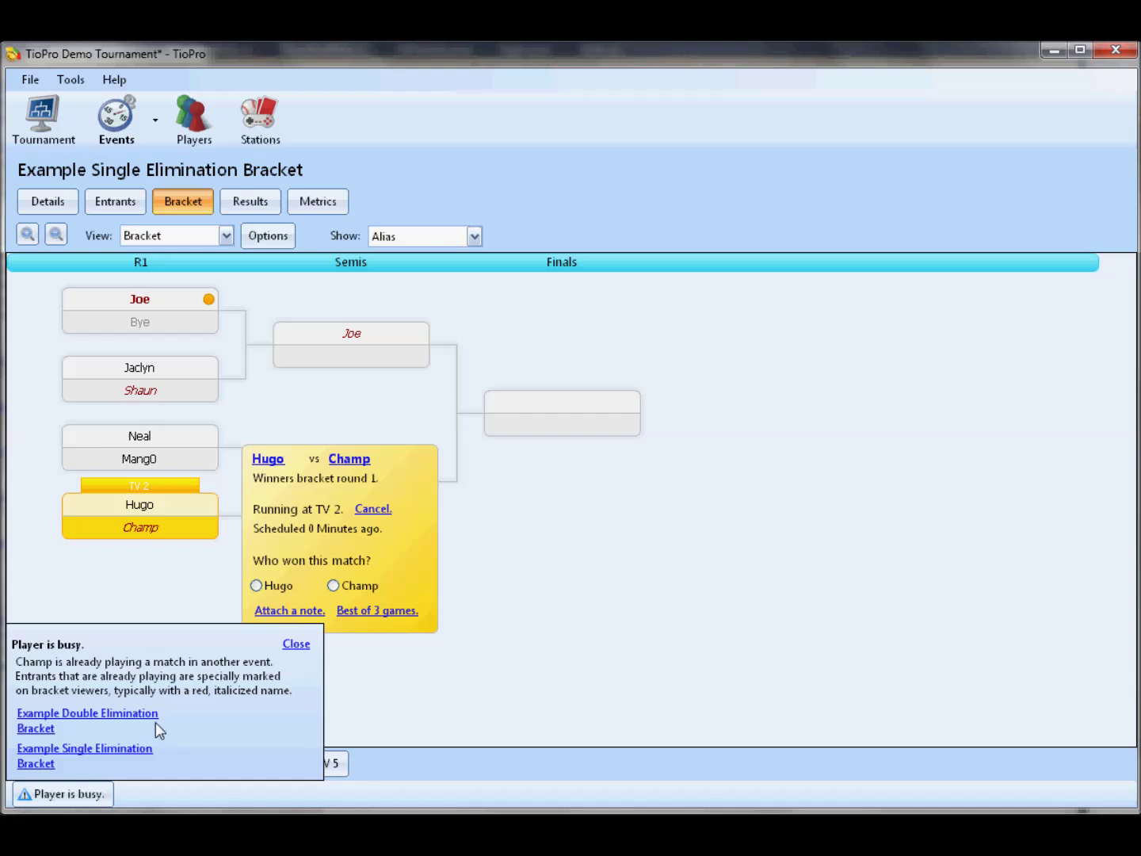
pyautogui.click(294, 645)
# - Dismiss the player-busy notice
pyautogui.click(53, 801)
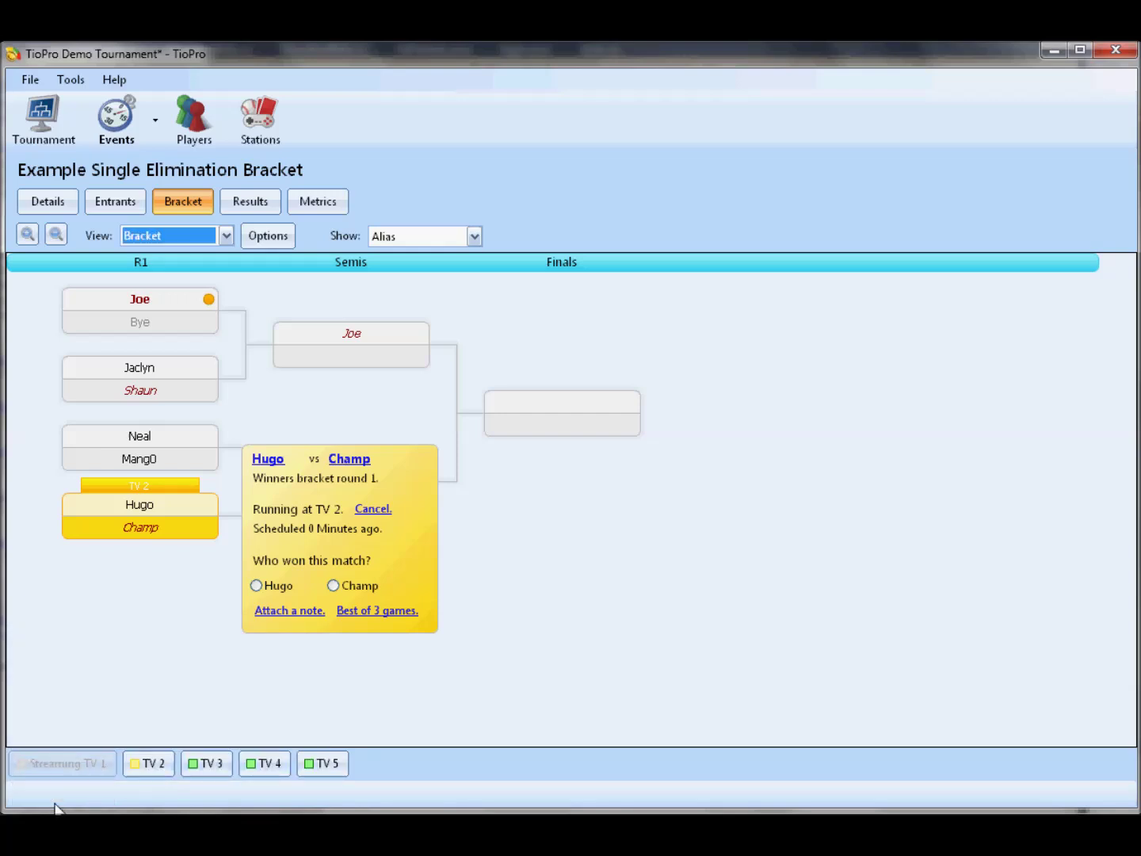